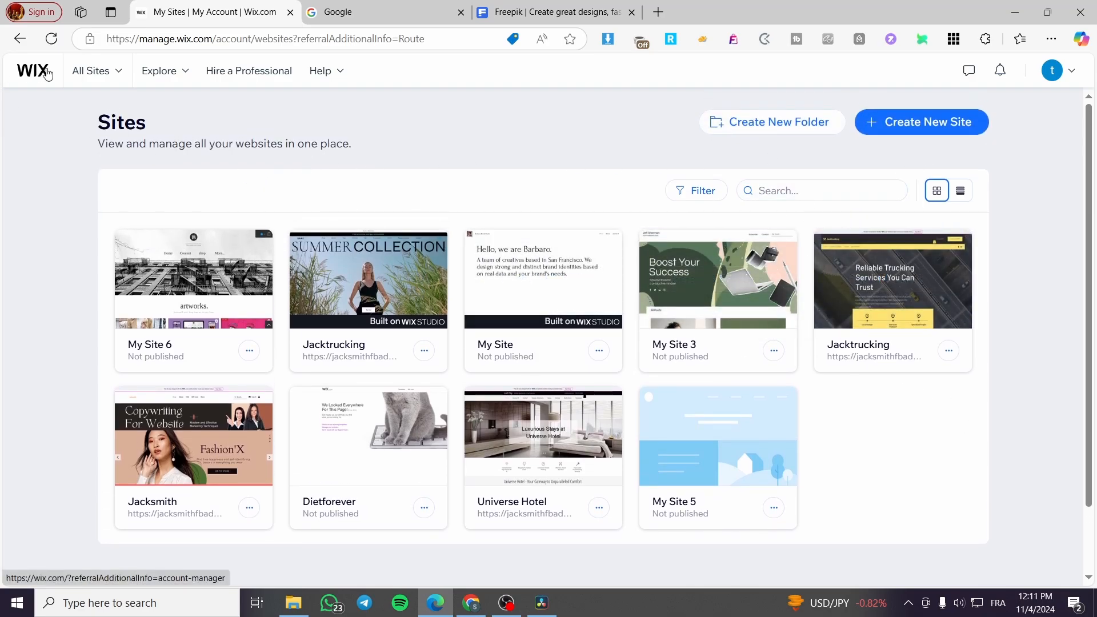
Step: Start a new site on the Wix Editor and choose to set it up without the AI chat
left_click(905, 126)
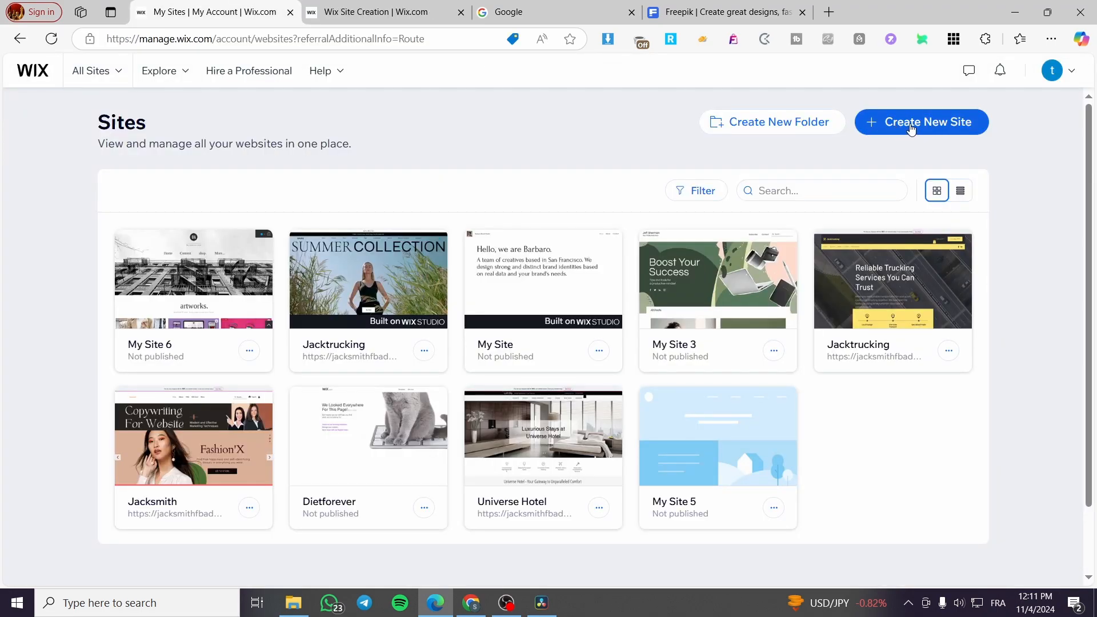
key("ctrl+Tab")
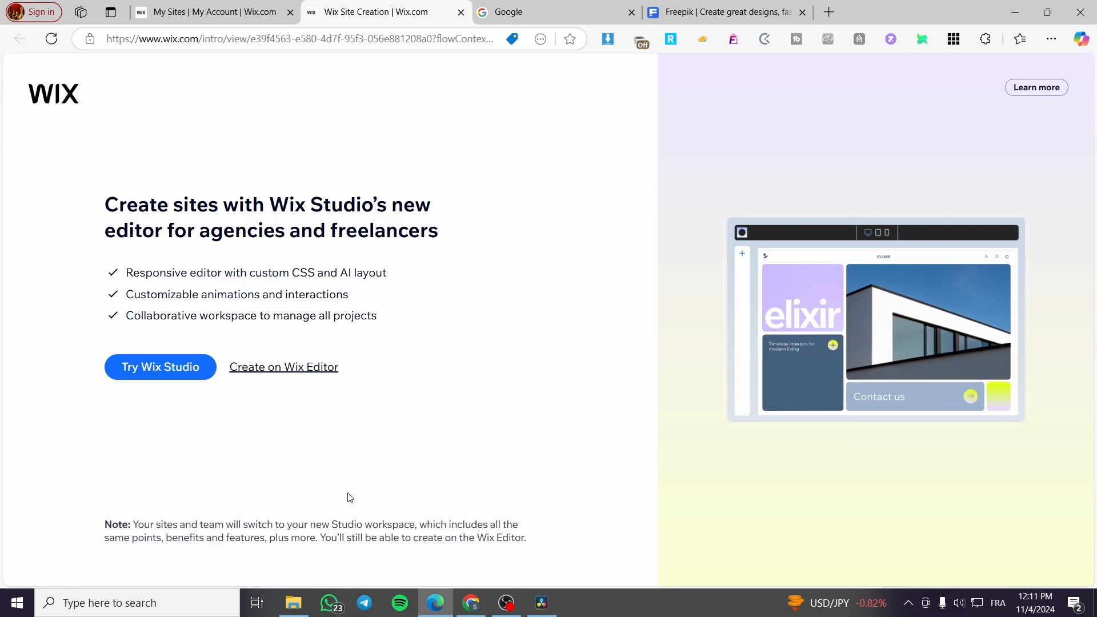
left_click(249, 373)
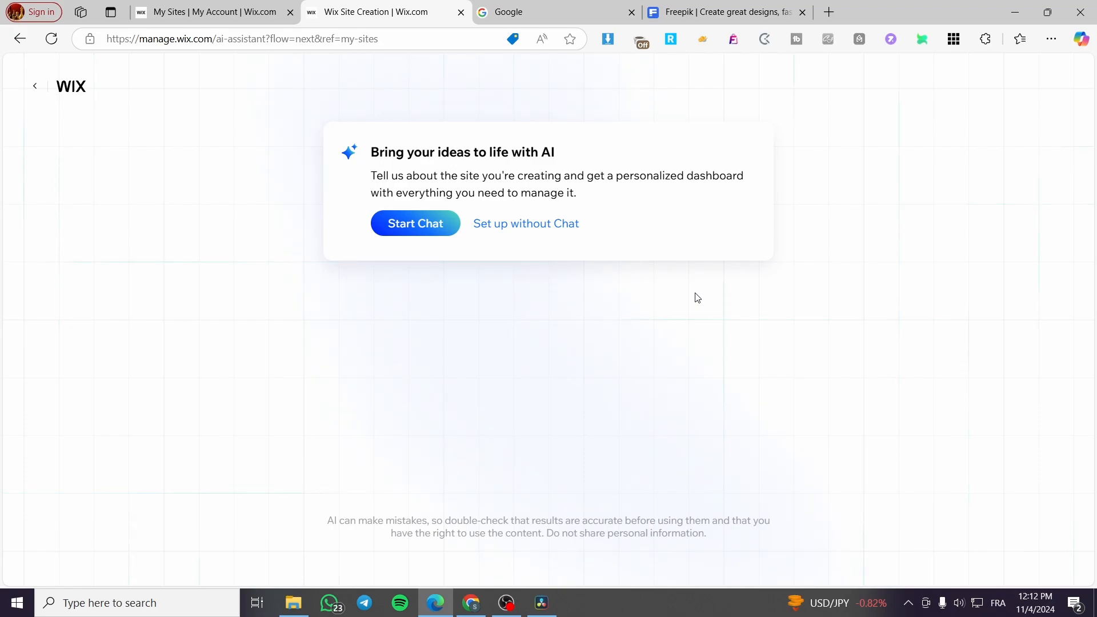
left_click(494, 224)
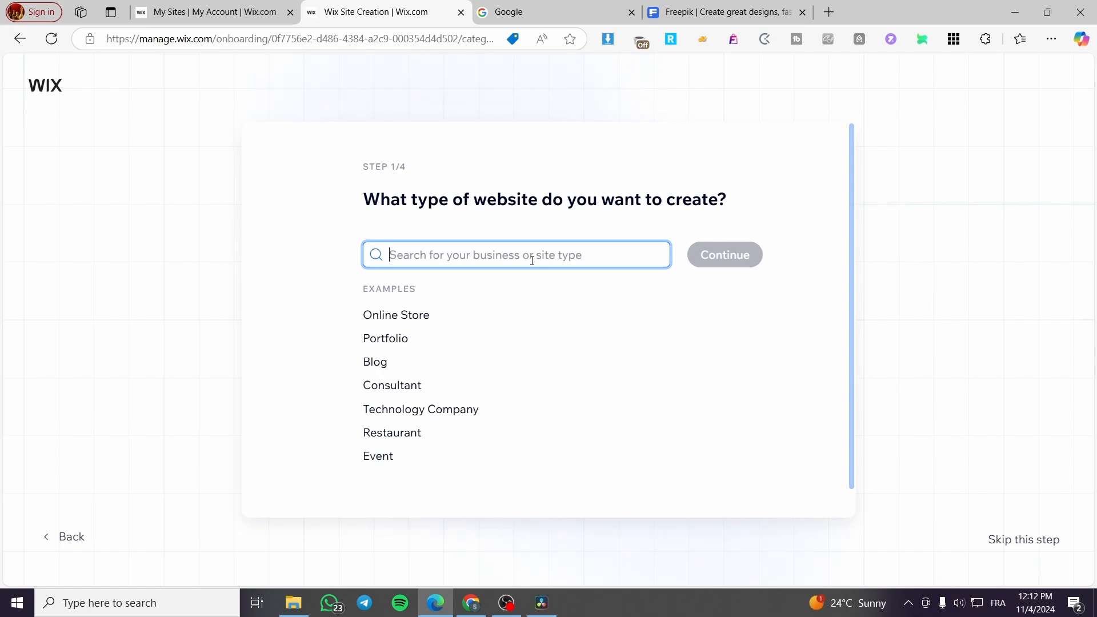
Step: Search for "real estate", set the website type to Real Estate Agency and continue to the business details
type("rea")
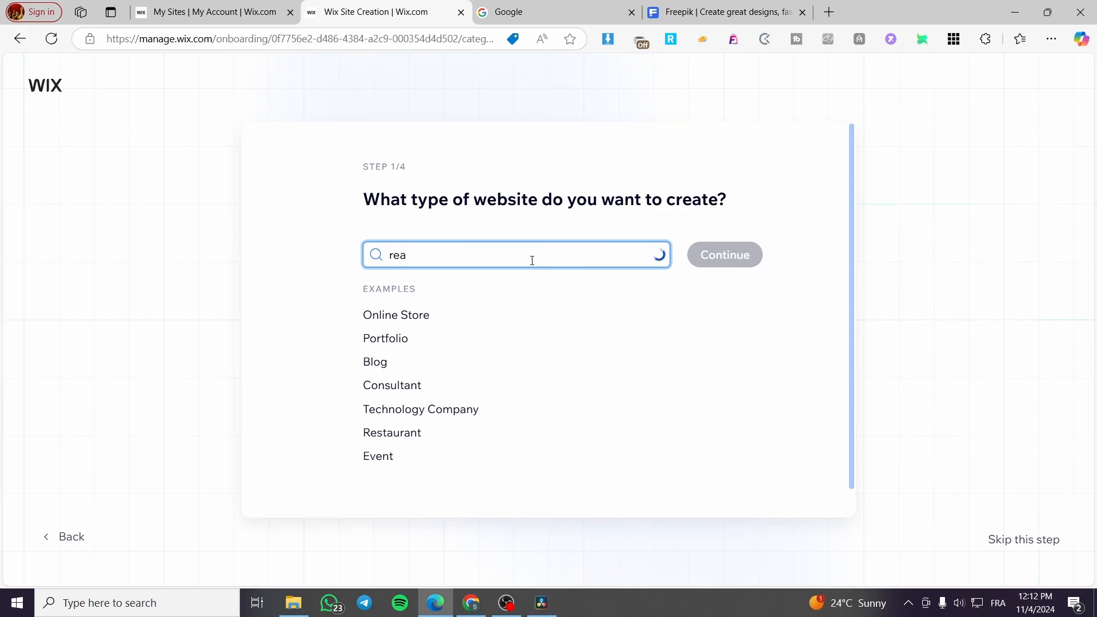
type("l estate")
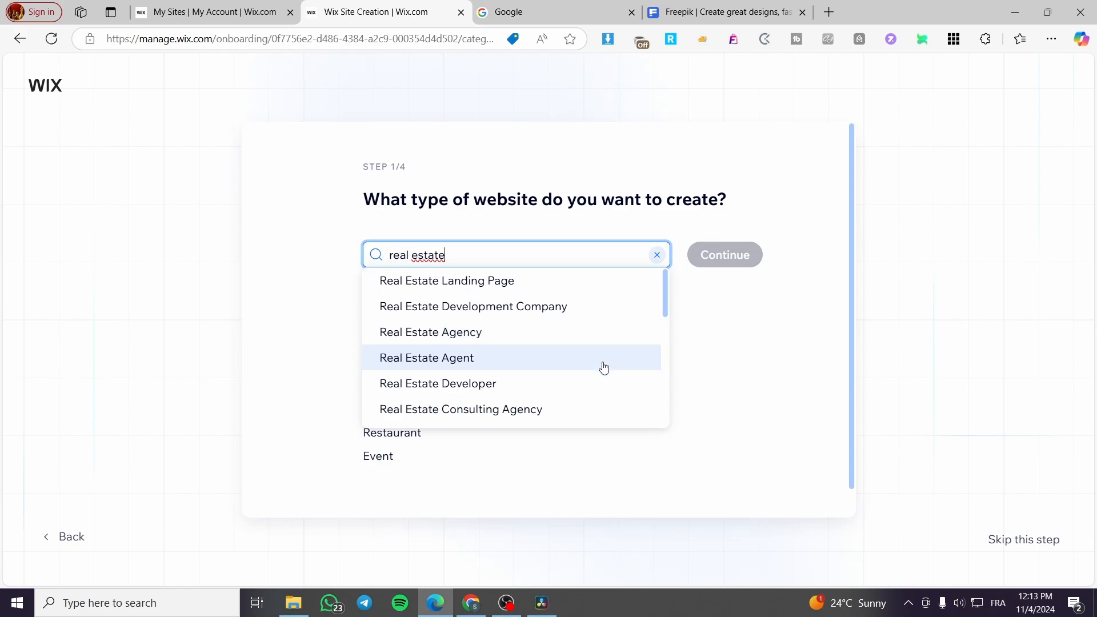
scroll(600, 375, "down", 1)
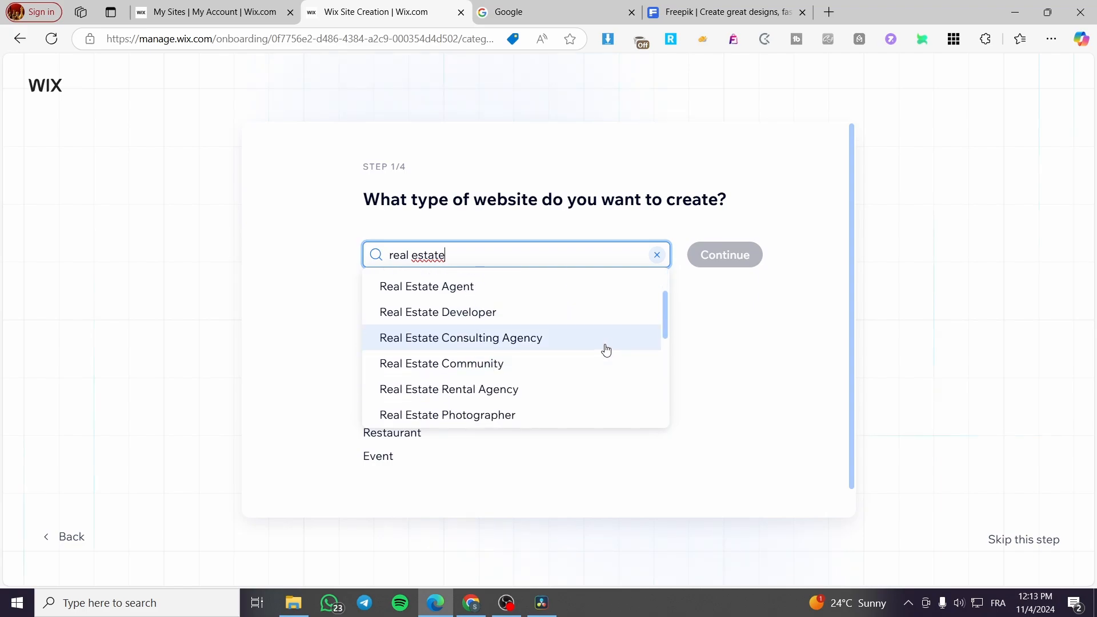
scroll(605, 347, "down", 2)
scroll(605, 348, "up", 1)
scroll(591, 340, "down", 2)
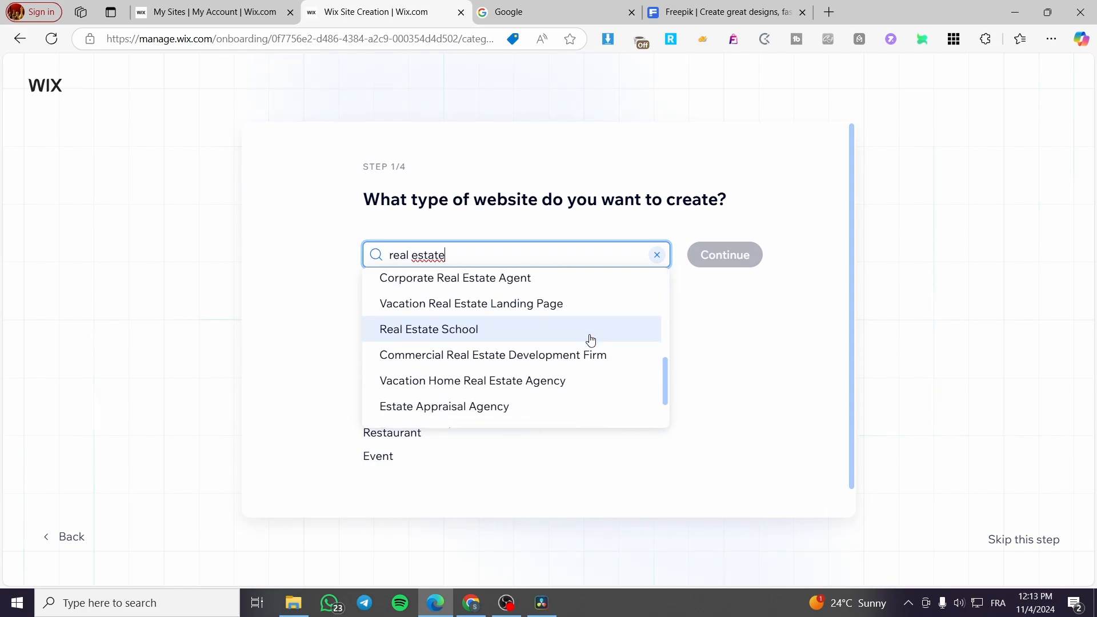
scroll(590, 340, "up", 4)
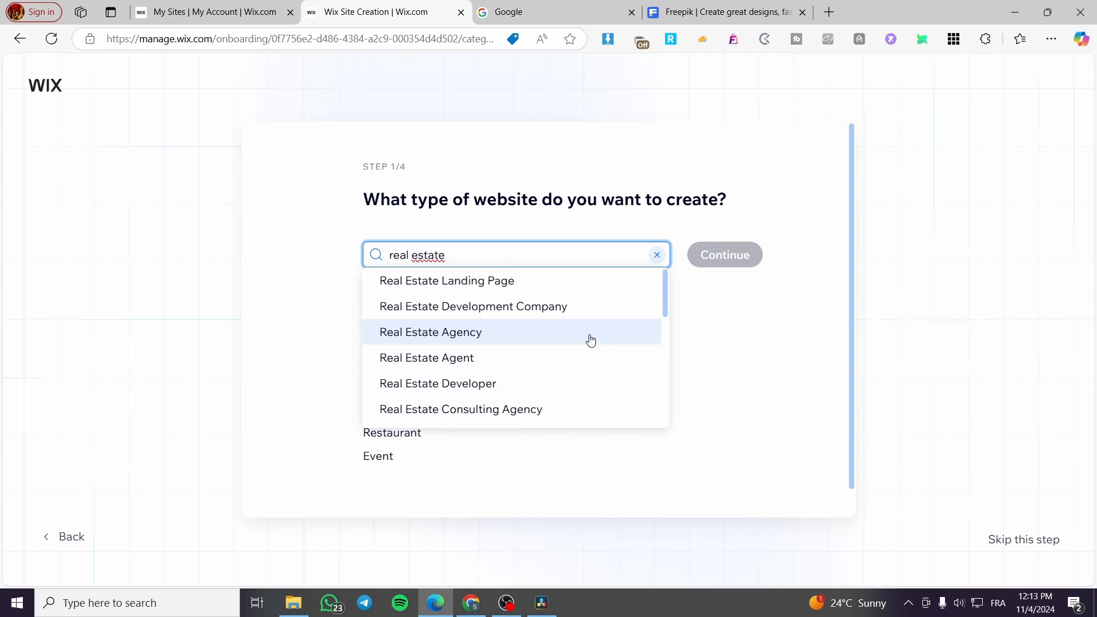
left_click(494, 340)
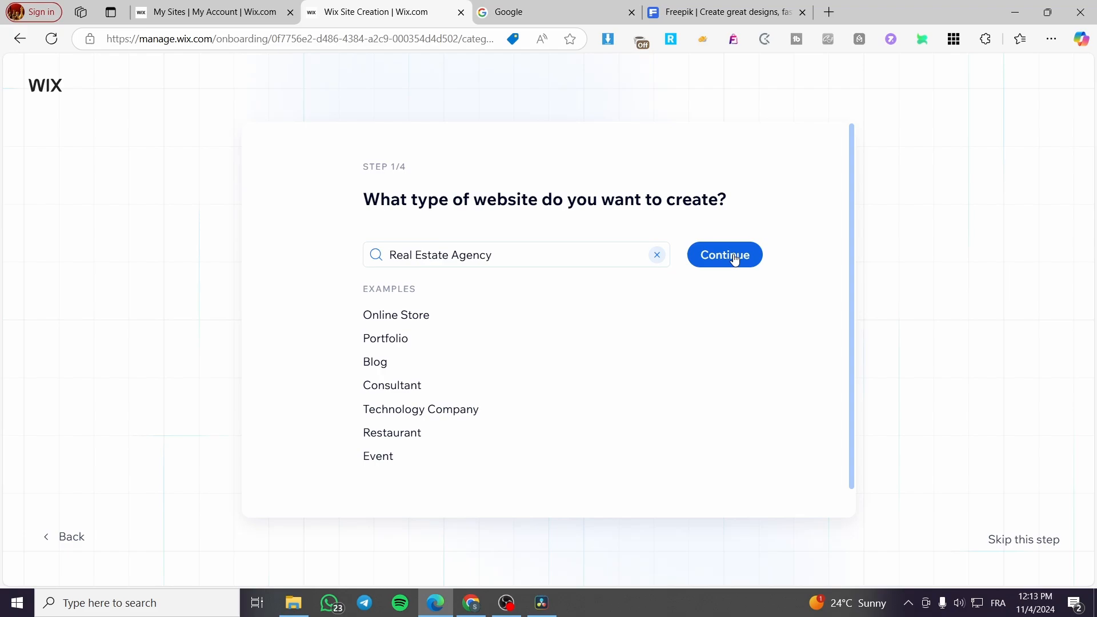
left_click(735, 258)
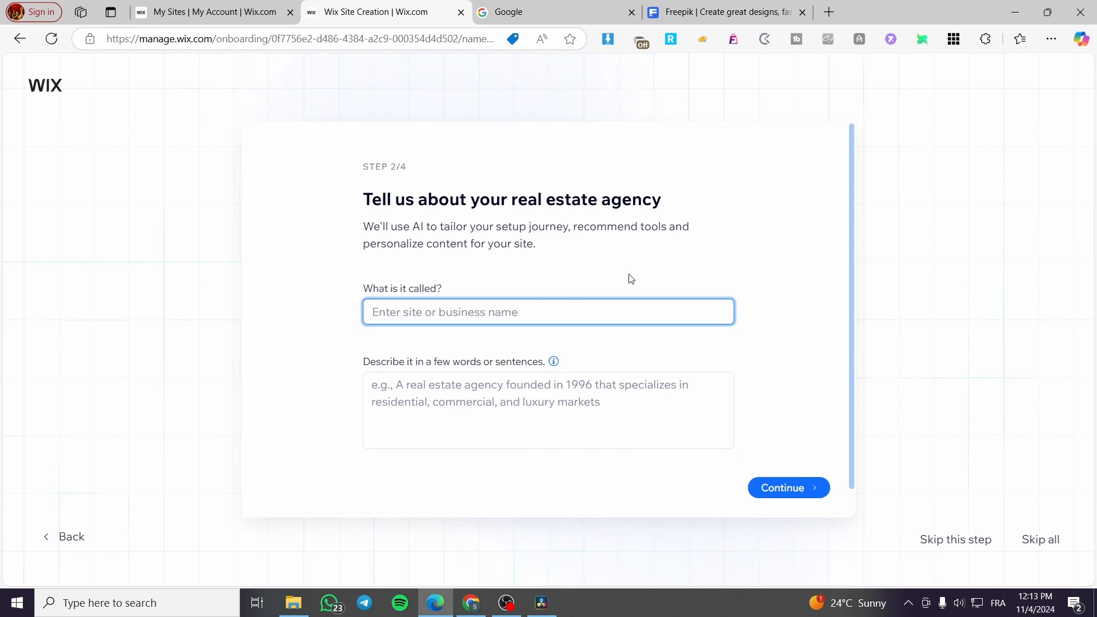
Step: Name the agency "Jack Real Estate", describe it as "A founded Agency since 2023 that has all the great deals", and continue
type("Jack")
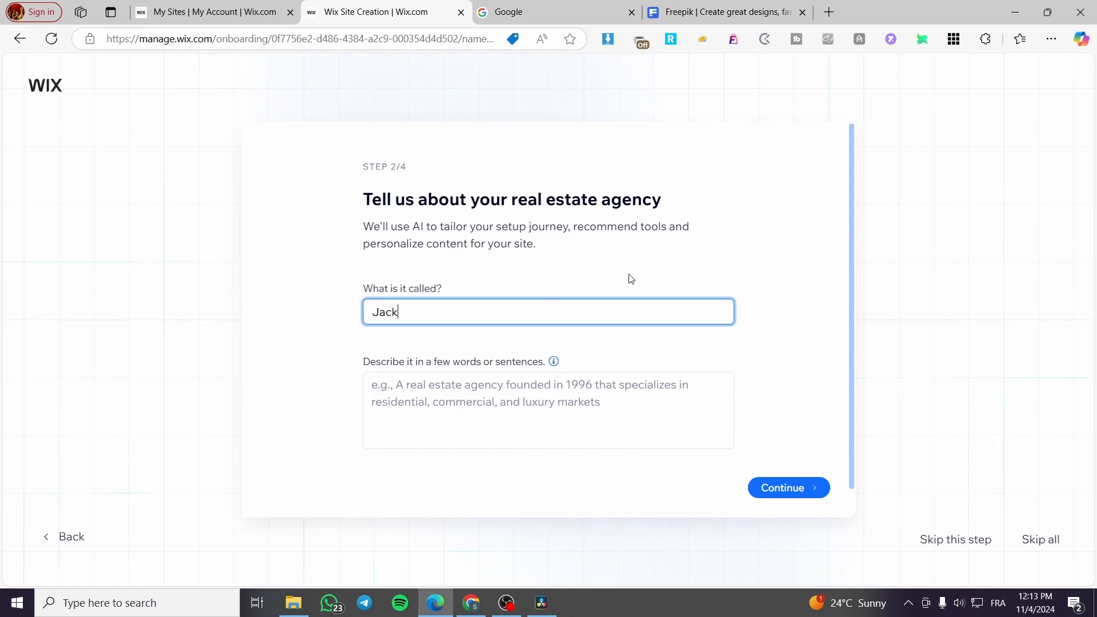
type(" Real Estate")
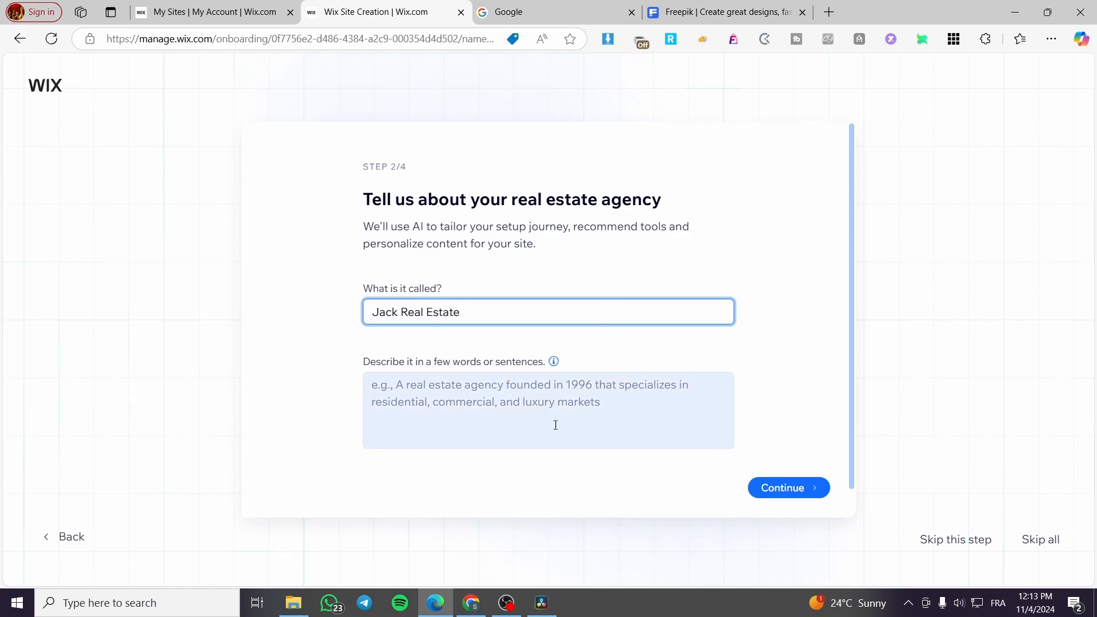
left_click(643, 398)
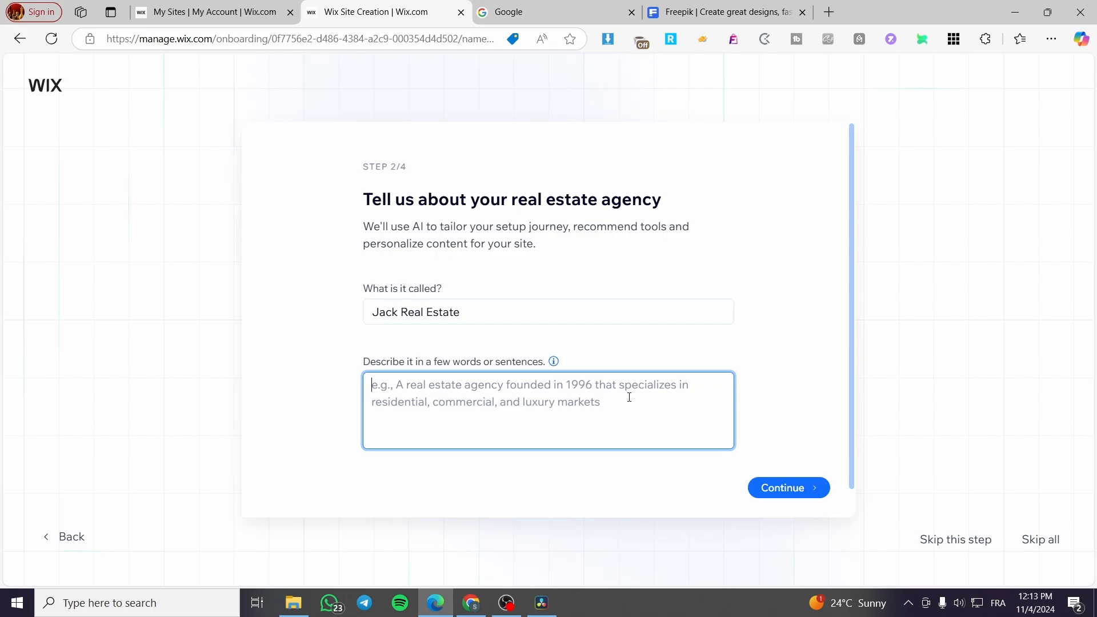
type("A ")
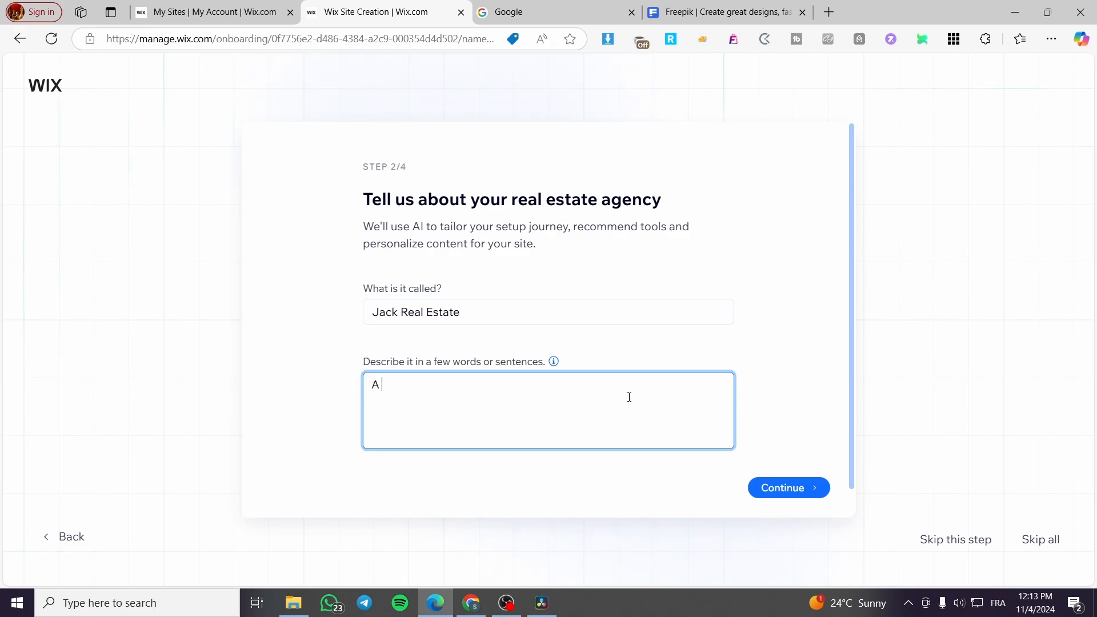
type("founded Agency ")
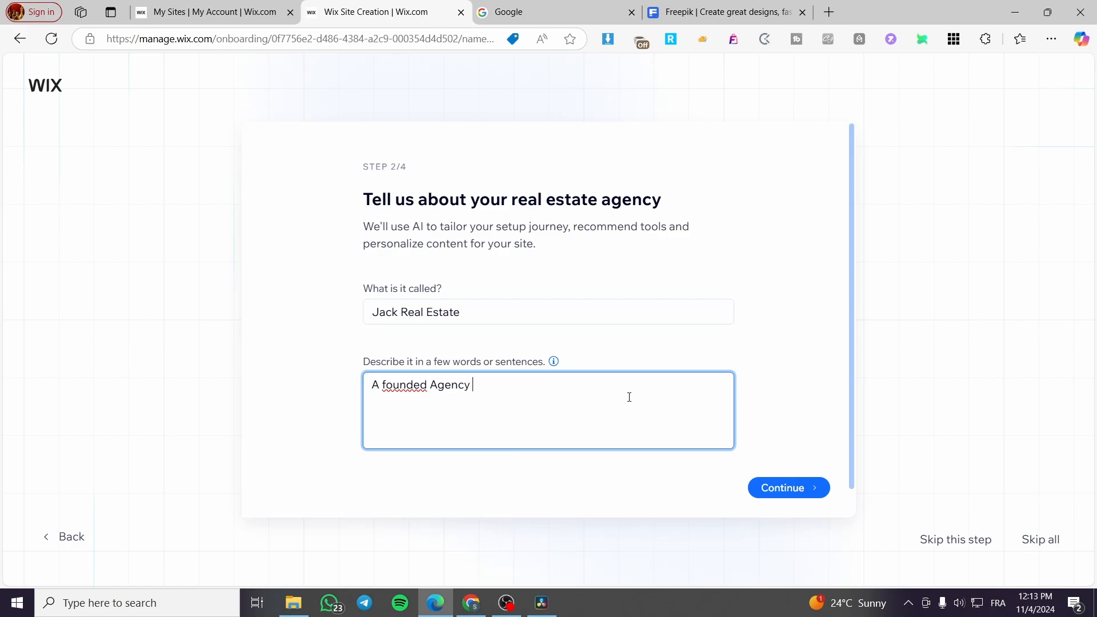
type("since 202")
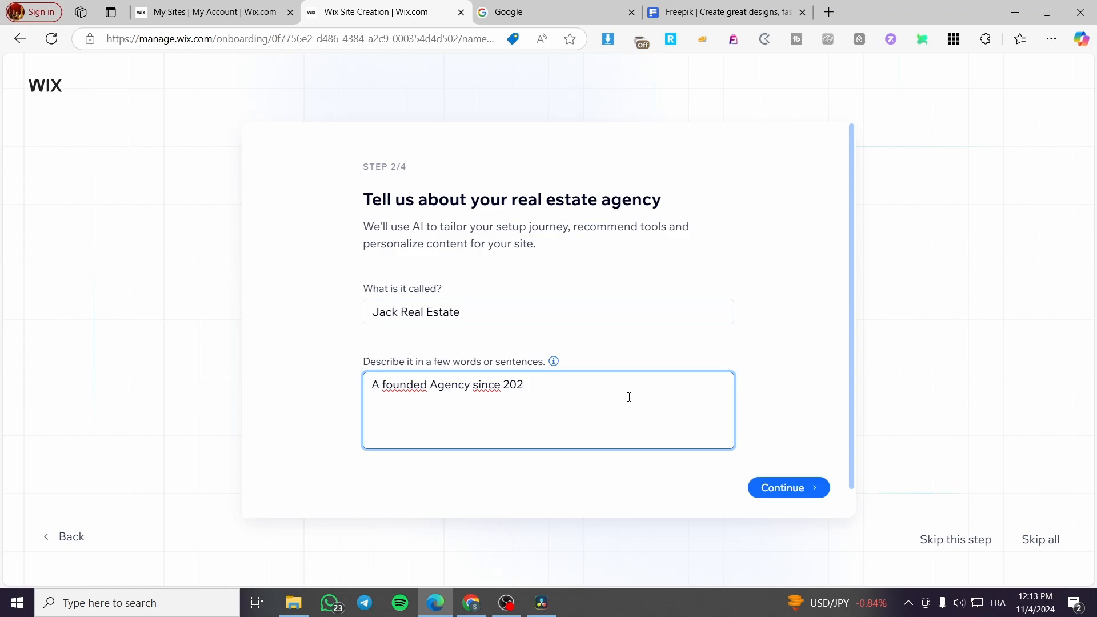
type("3 t")
type("hat has akl")
type(" the great dea")
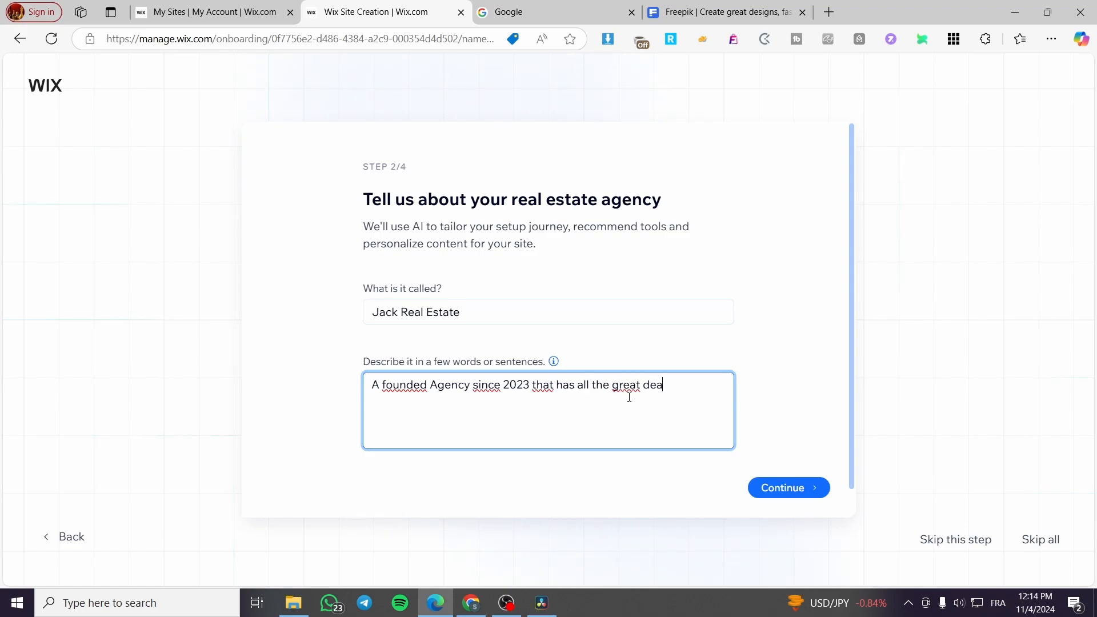
type("ls")
left_click(780, 485)
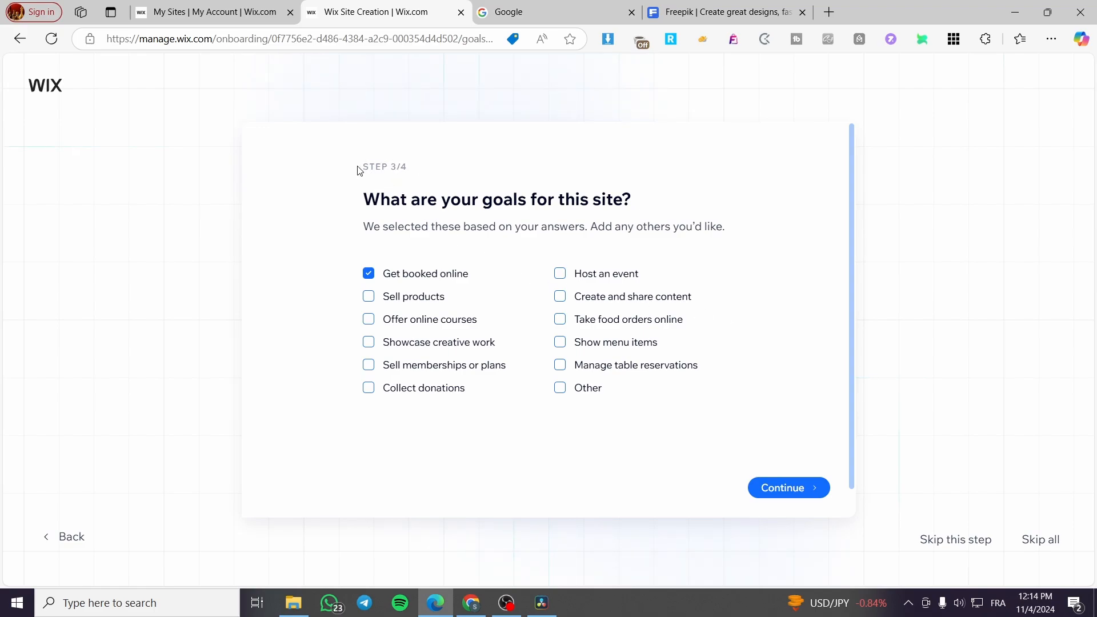
Step: Add the site goals Sell products, Showcase creative work, Show menu items, and Create and share content, and continue
left_click_drag(361, 169, 429, 176)
left_click(433, 178)
left_click(403, 304)
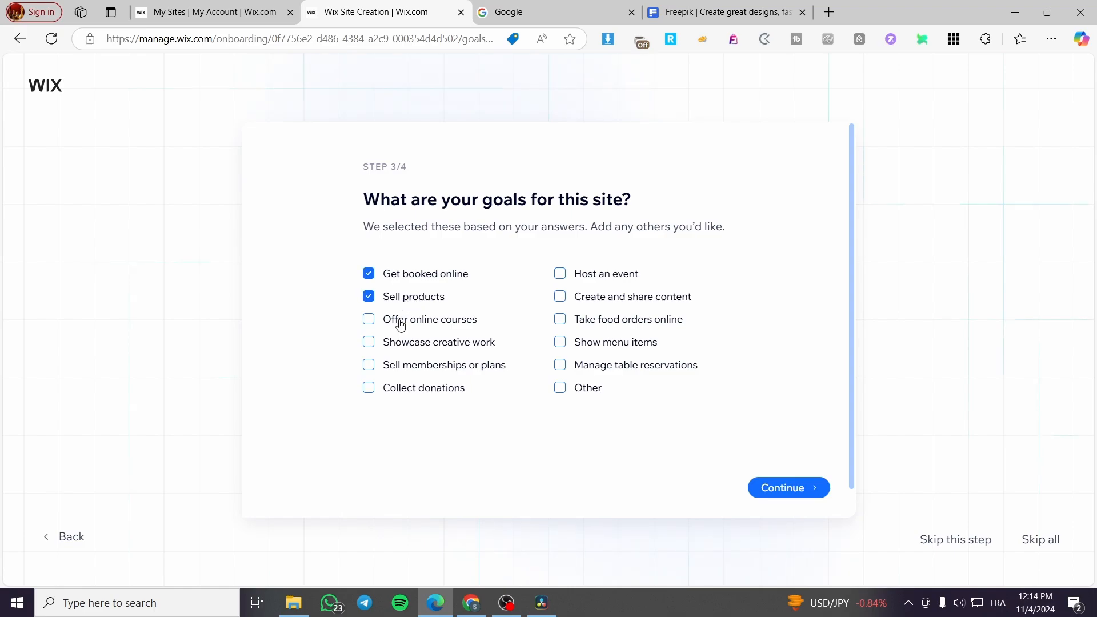
left_click(391, 349)
left_click(611, 340)
left_click(608, 306)
left_click(806, 490)
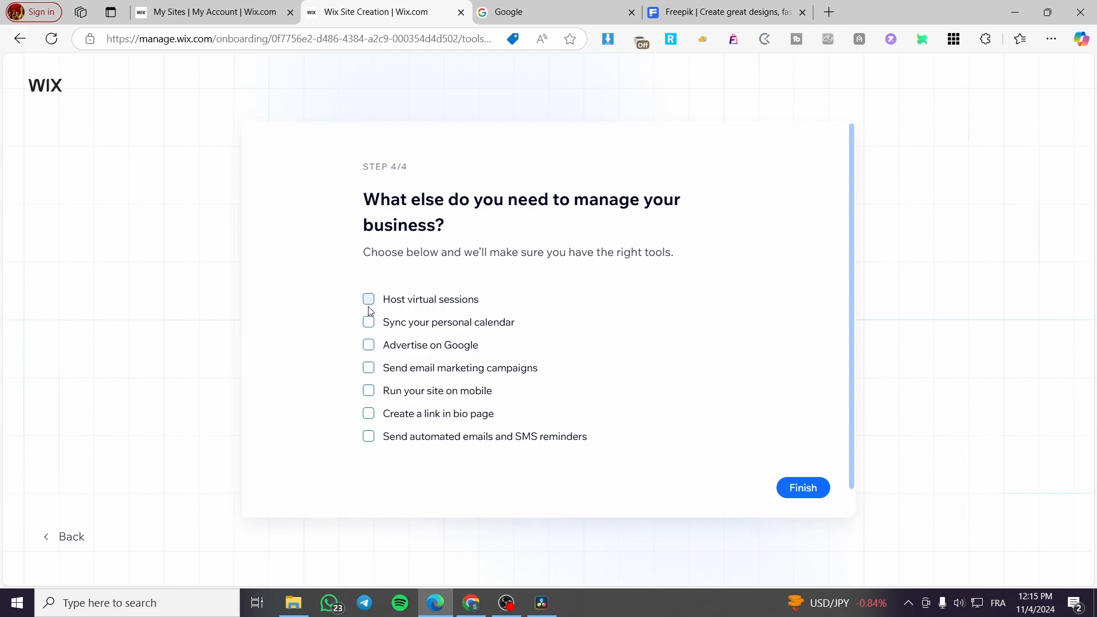
Step: Choose Host virtual sessions, Sync your personal calendar, Advertise on Google, Send email marketing campaigns and Run your site on mobile, and finish the questionnaire
left_click(458, 309)
left_click(482, 330)
left_click(450, 349)
left_click(462, 372)
left_click(429, 396)
left_click(817, 489)
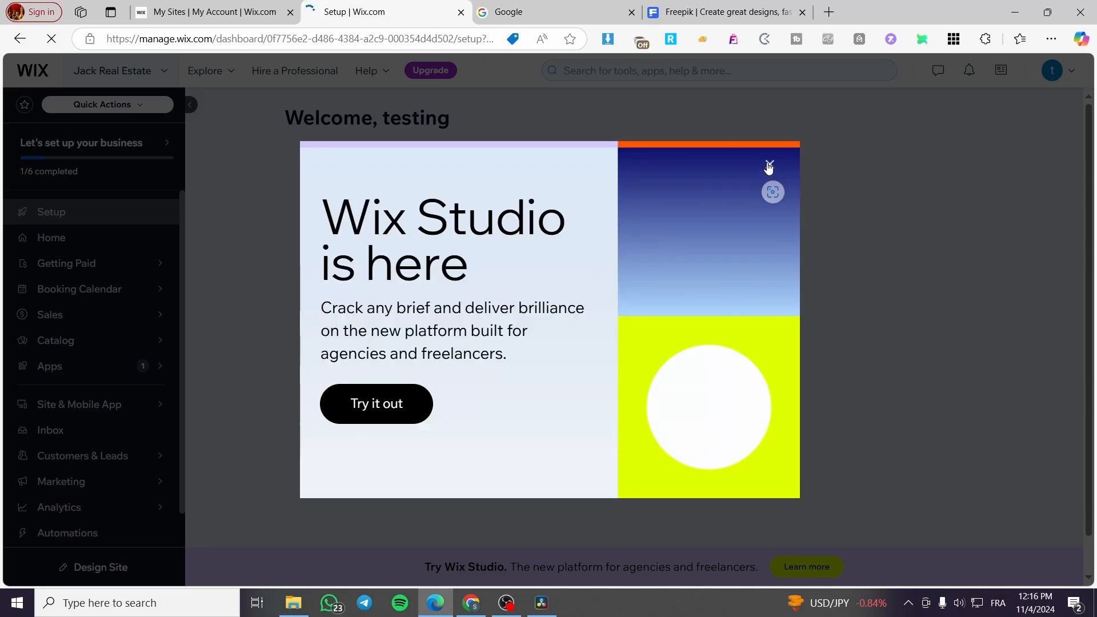
Step: Dismiss the Wix Studio promotion and start designing the site by customizing a template
left_click(769, 166)
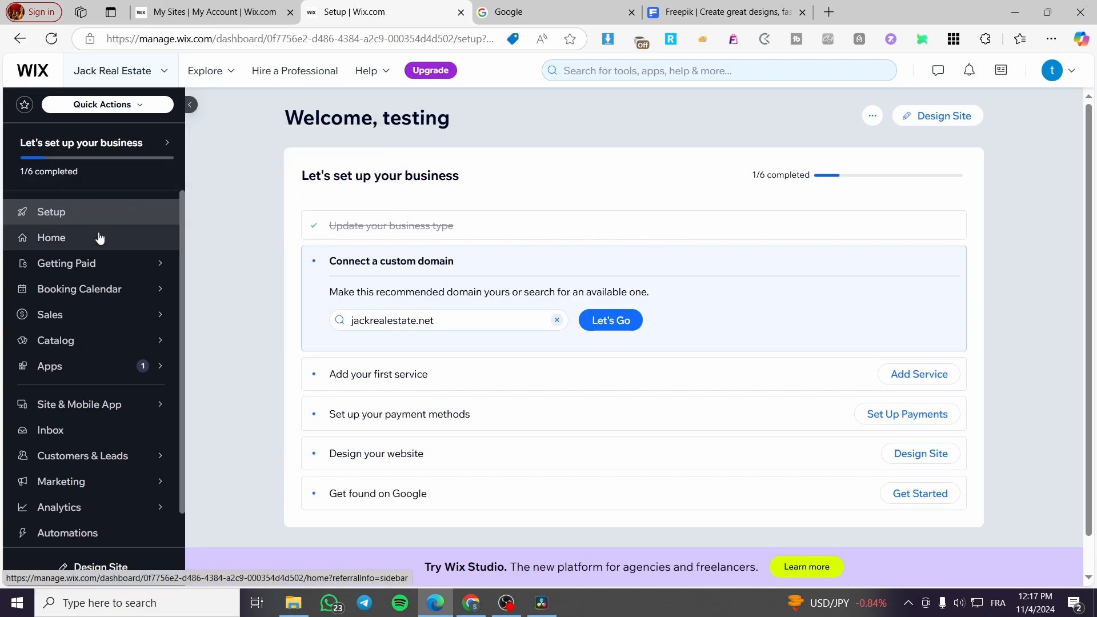
scroll(100, 240, "down", 1)
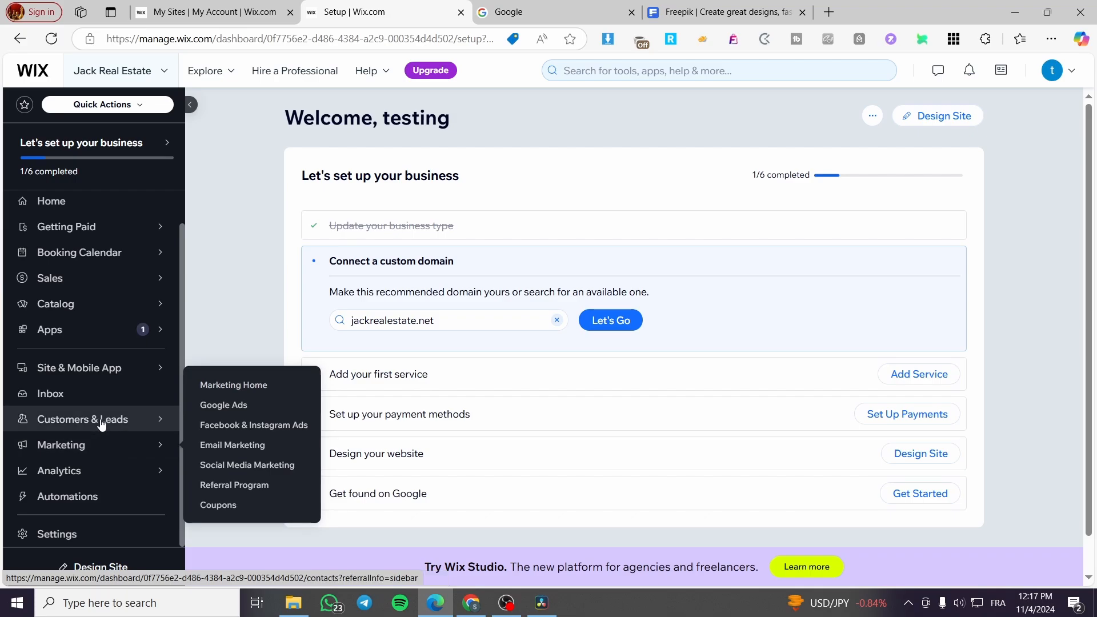
mouse_move(94, 314)
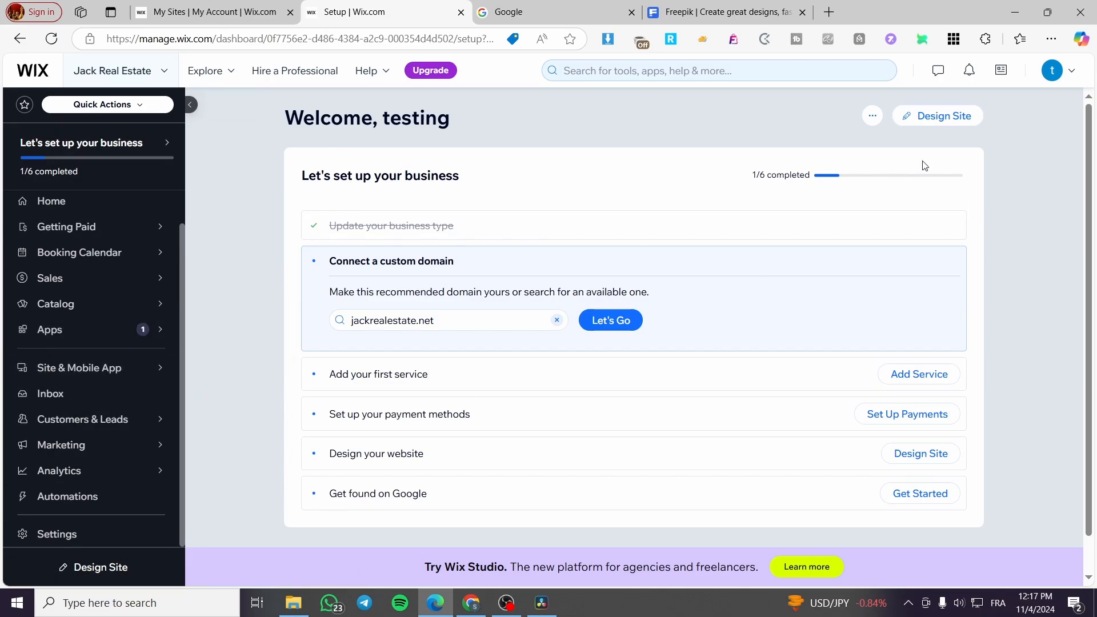
left_click(942, 116)
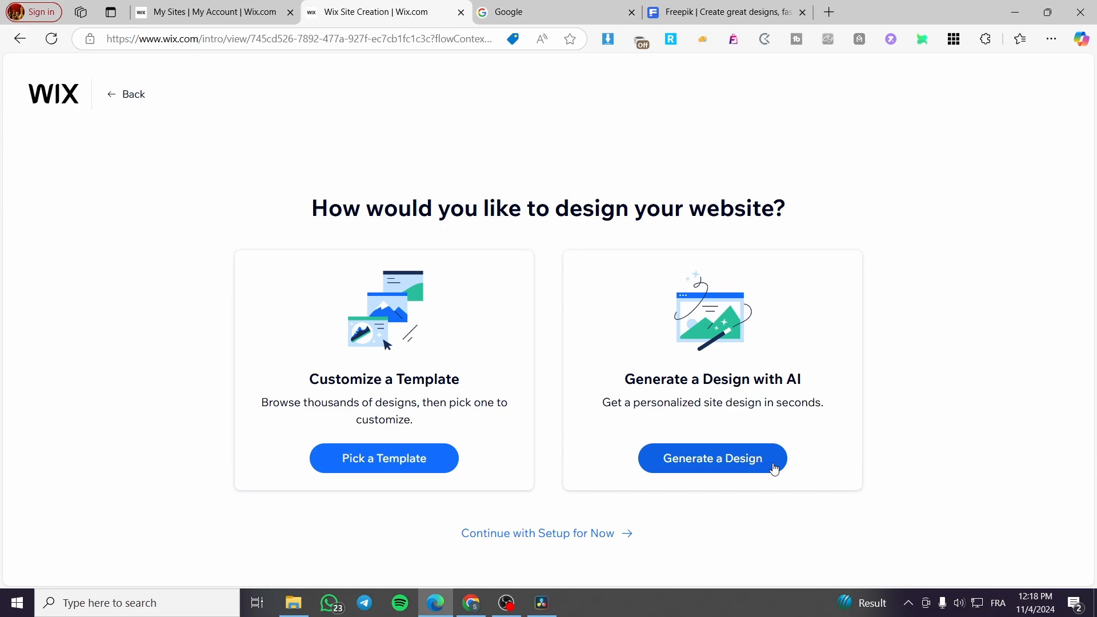
left_click(406, 458)
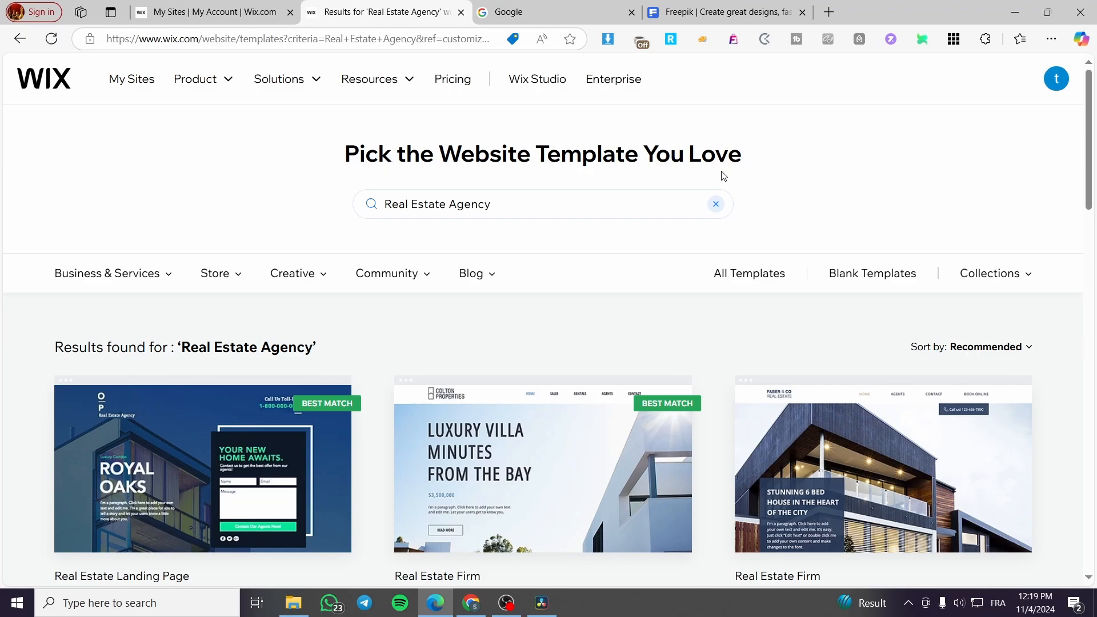
Step: Browse the Real Estate Agency templates and compare their designs across the results page
scroll(400, 196, "down", 1)
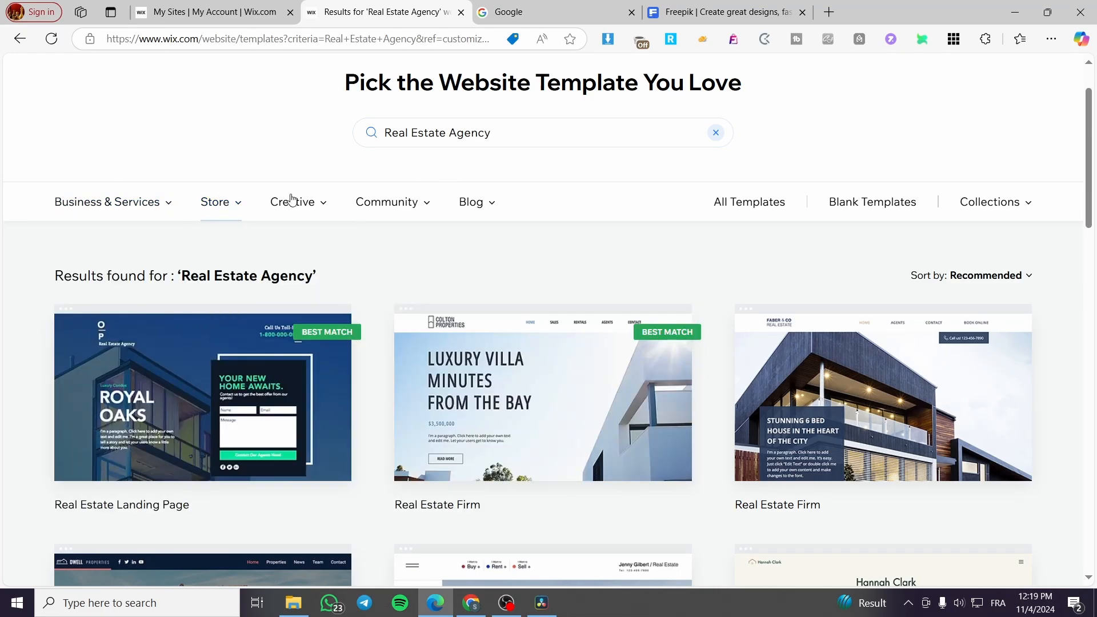
mouse_move(108, 197)
scroll(400, 238, "down", 2)
scroll(377, 354, "down", 6)
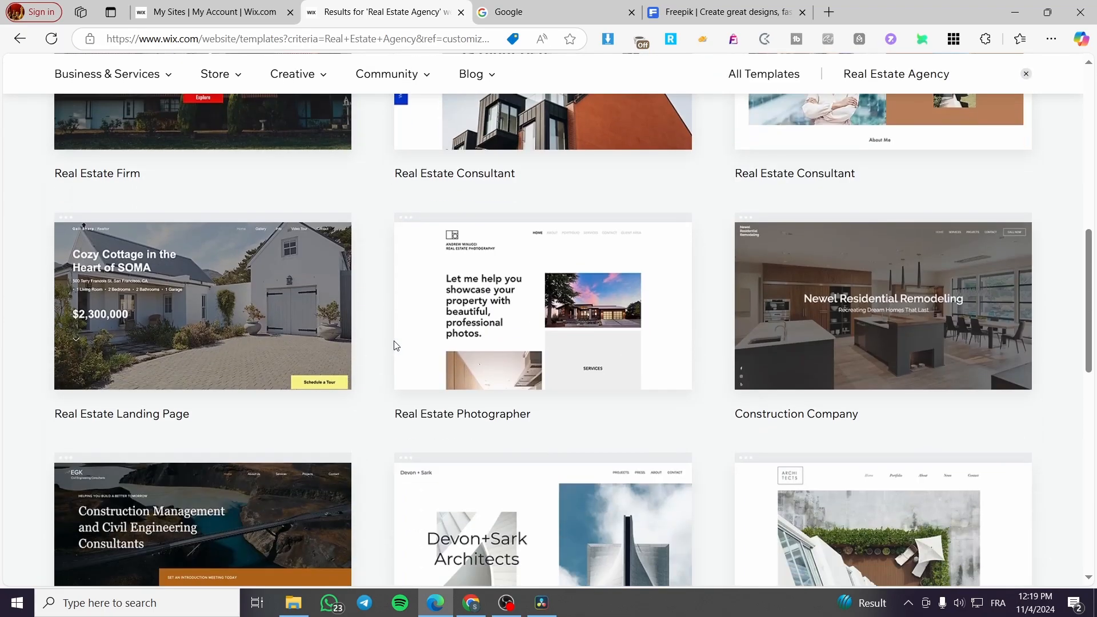
scroll(395, 345, "down", 9)
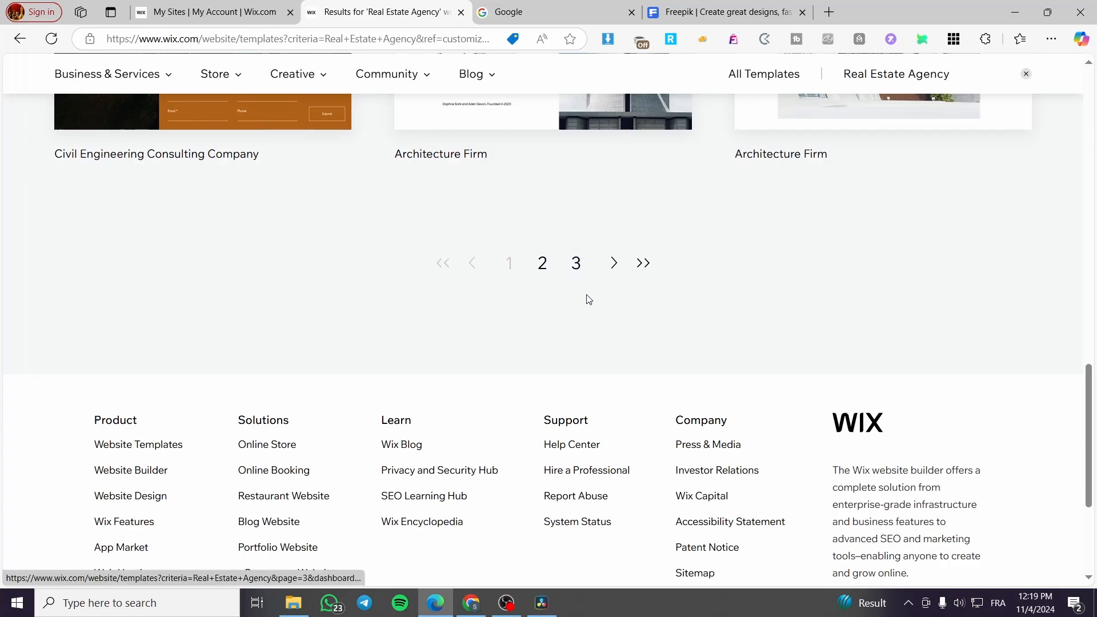
scroll(590, 301, "up", 10)
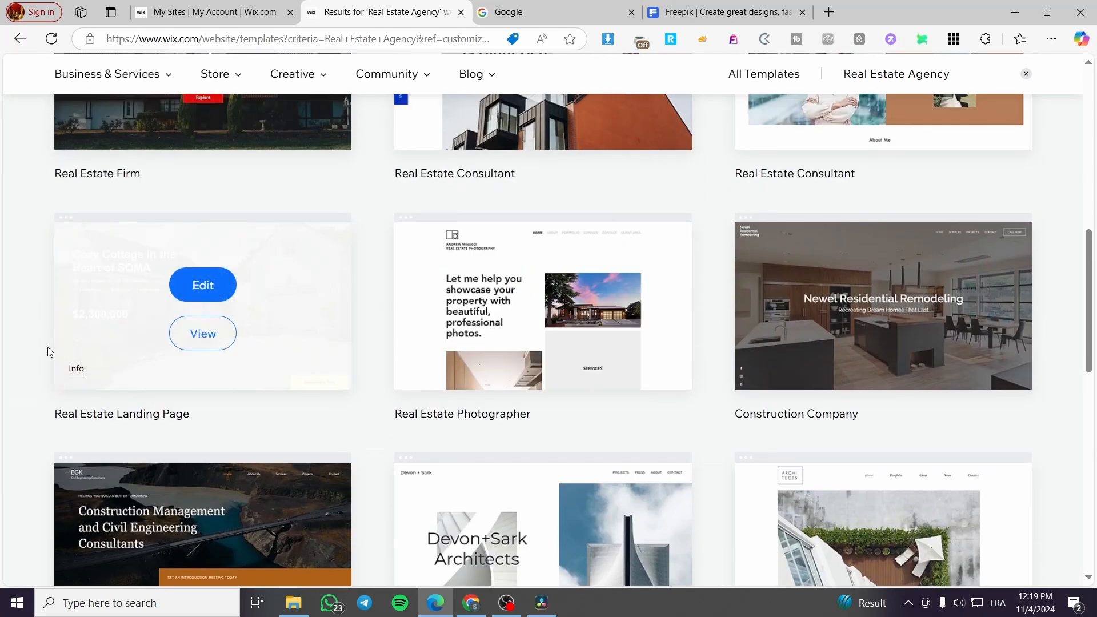
scroll(34, 337, "up", 3)
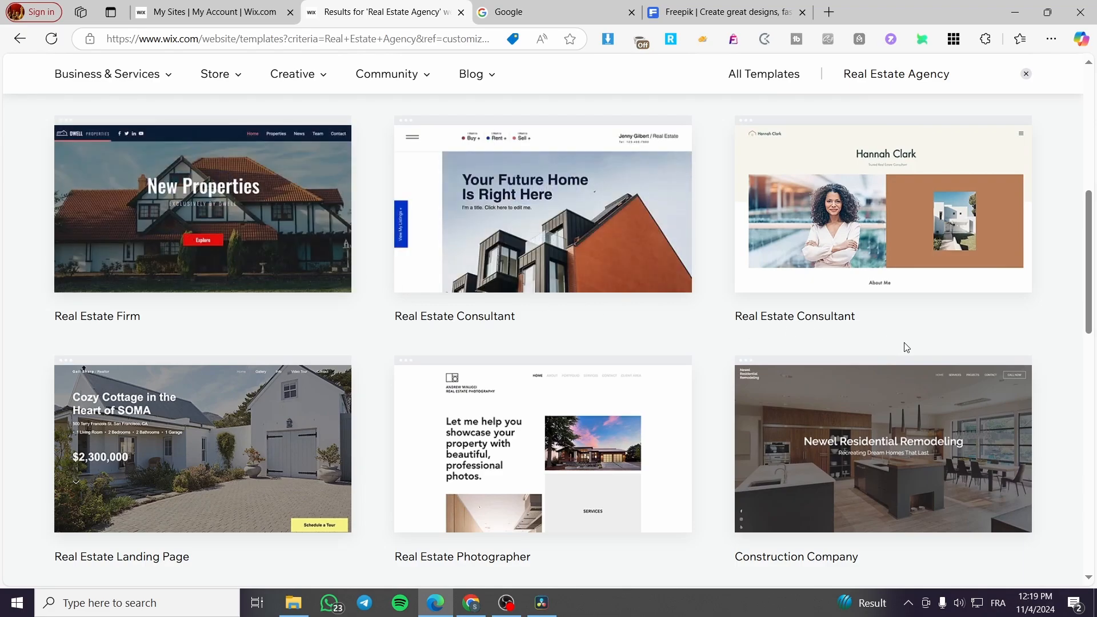
scroll(1029, 337, "up", 5)
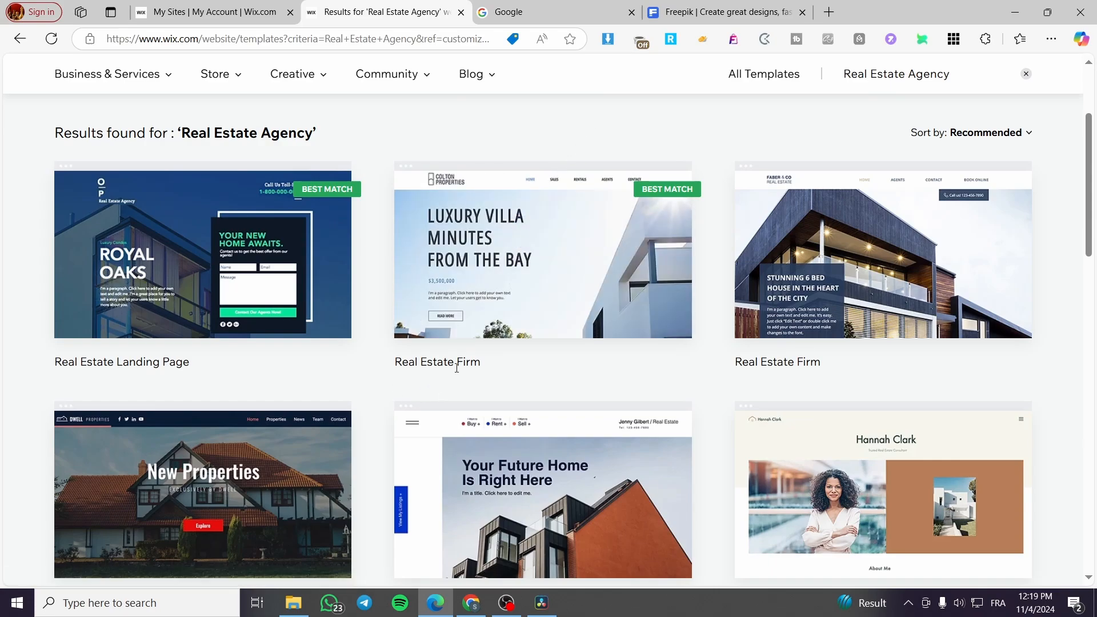
scroll(502, 362, "down", 3)
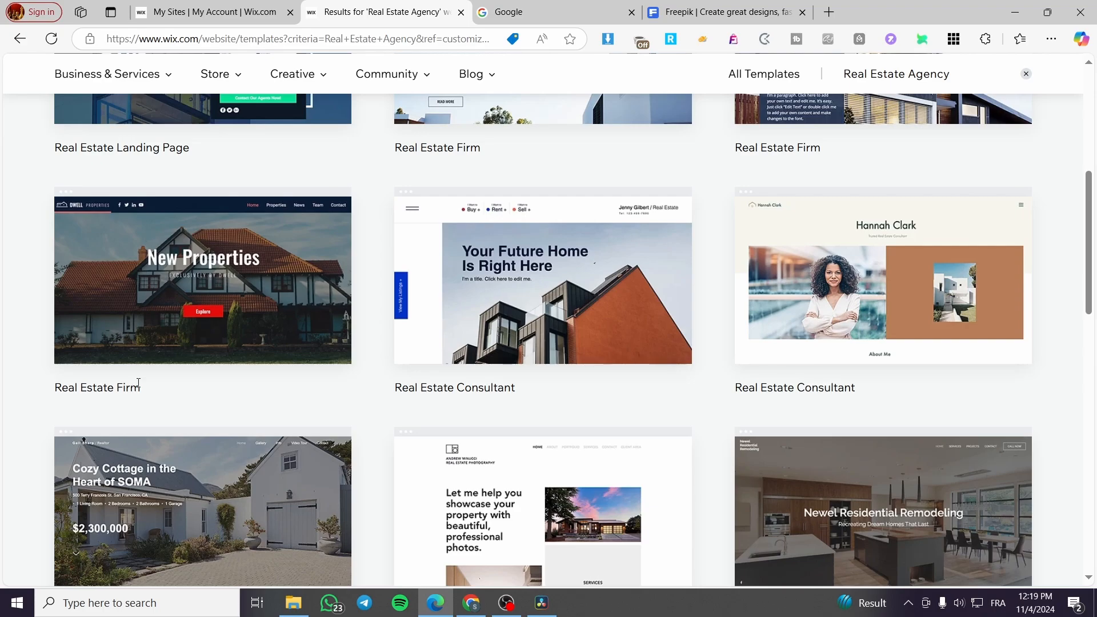
scroll(139, 382, "down", 2)
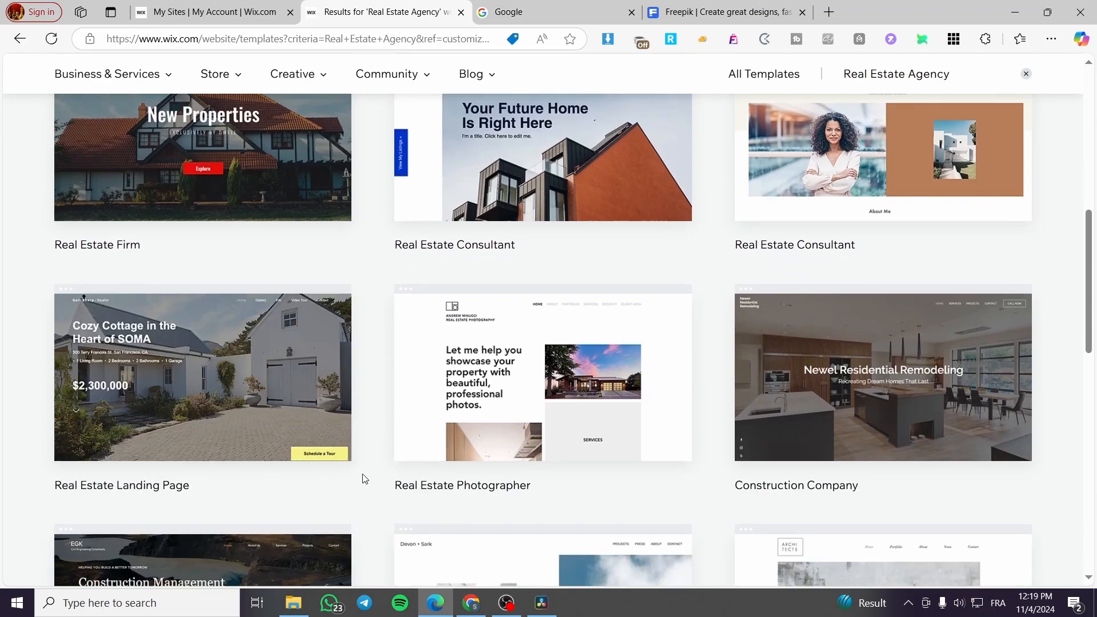
Step: Start editing the Real Estate Firm template with the Luxury Villa header and dismiss the AI content offer
scroll(1051, 422, "up", 7)
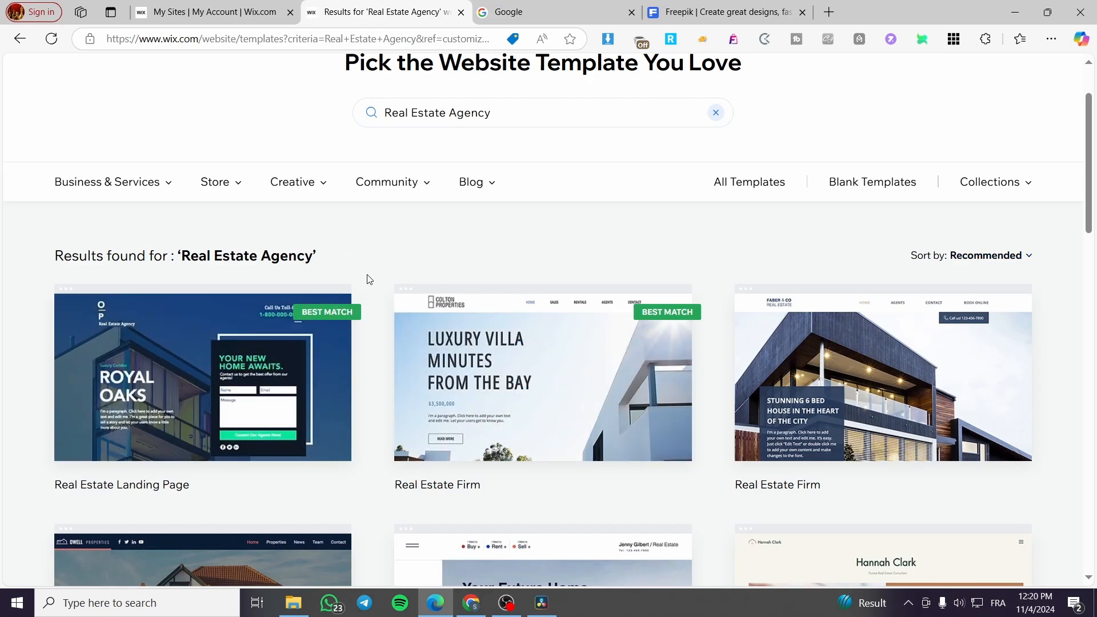
mouse_move(323, 323)
mouse_move(228, 338)
mouse_move(480, 457)
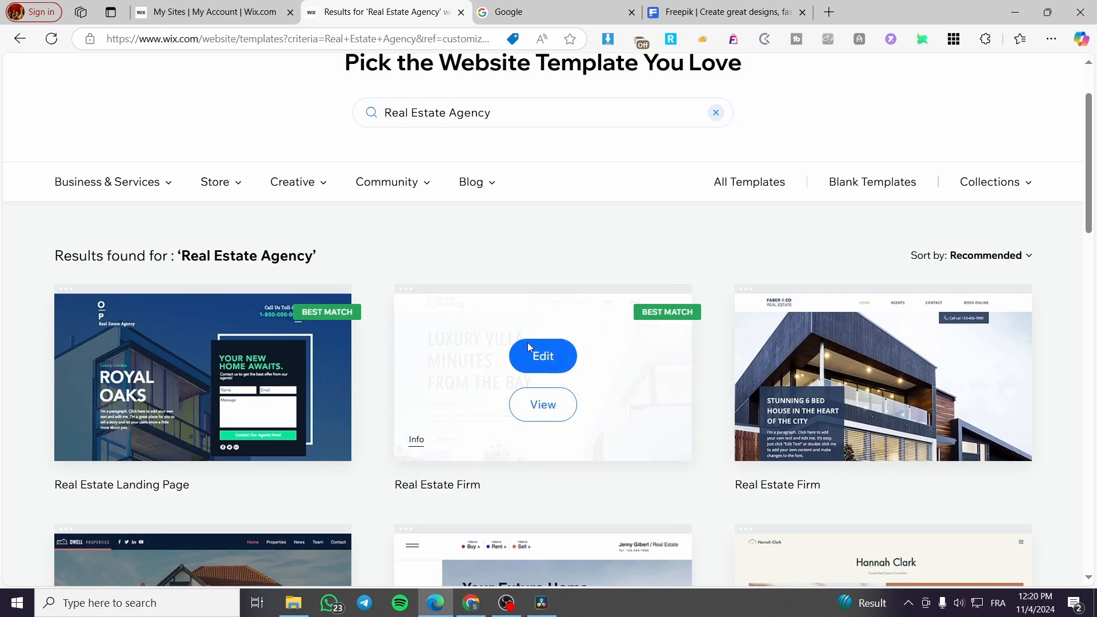
left_click(545, 361)
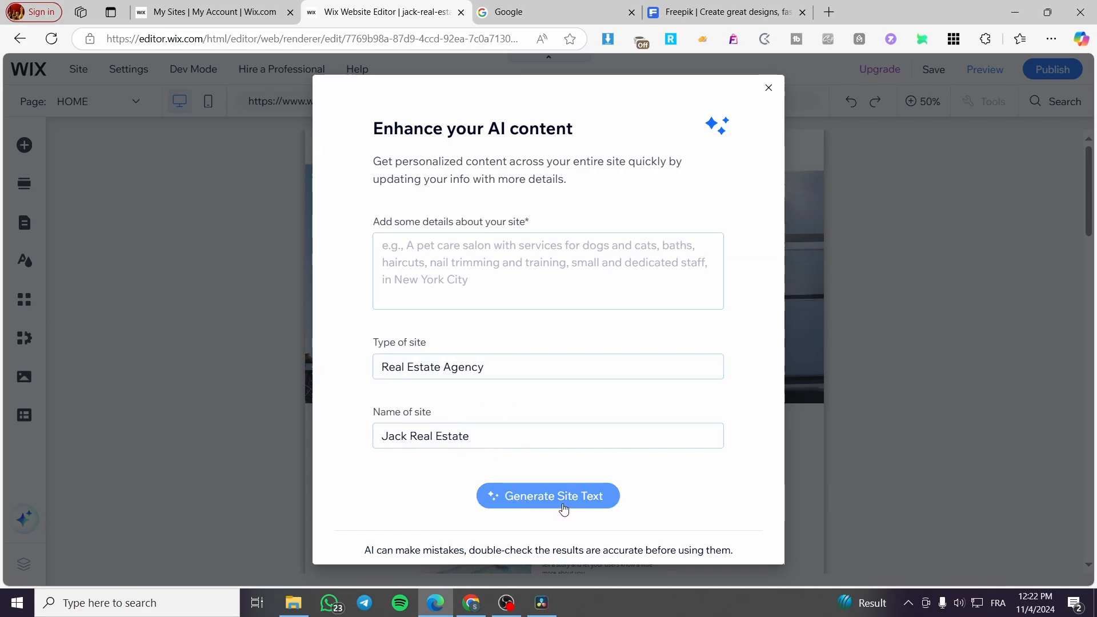
left_click(769, 87)
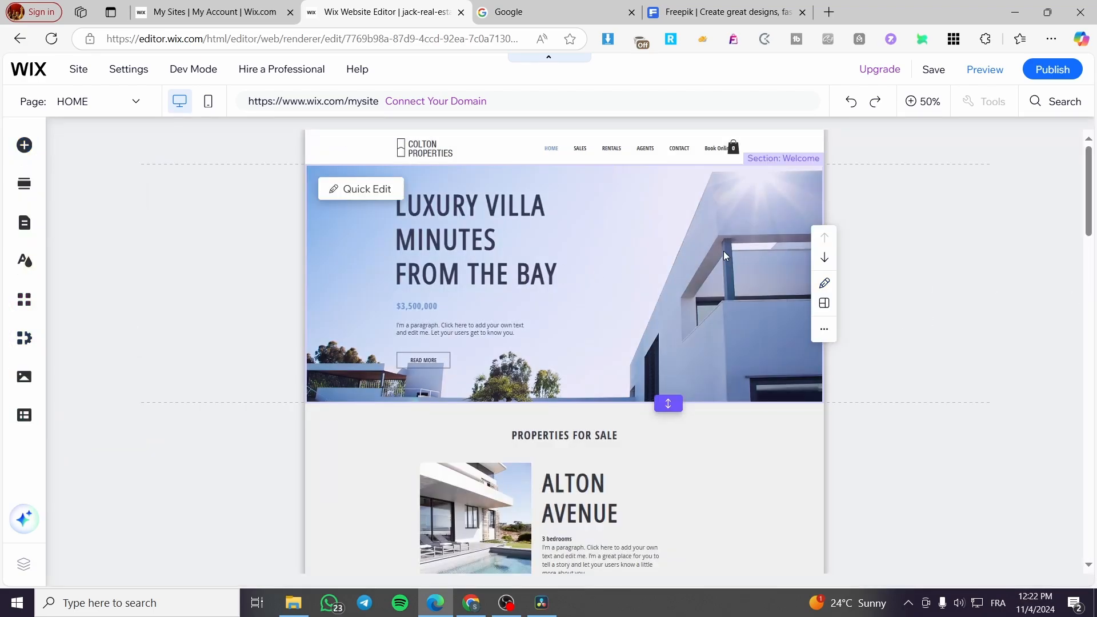
Step: Review the home page sections from header to client testimonials and check the header's Quick Edit options
scroll(742, 277, "down", 10)
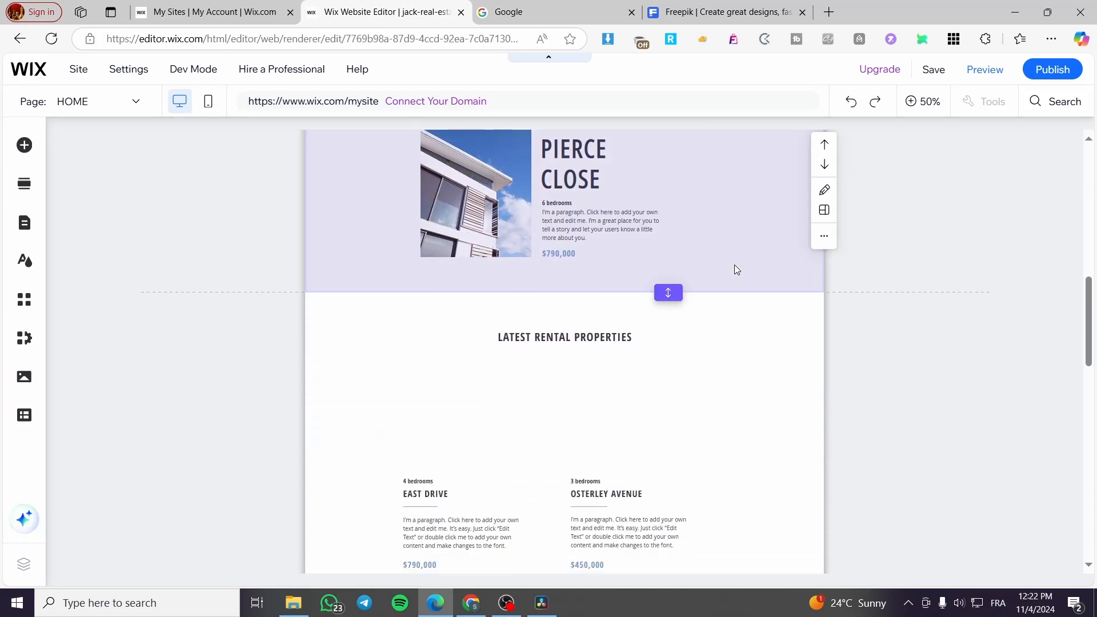
scroll(734, 265, "down", 10)
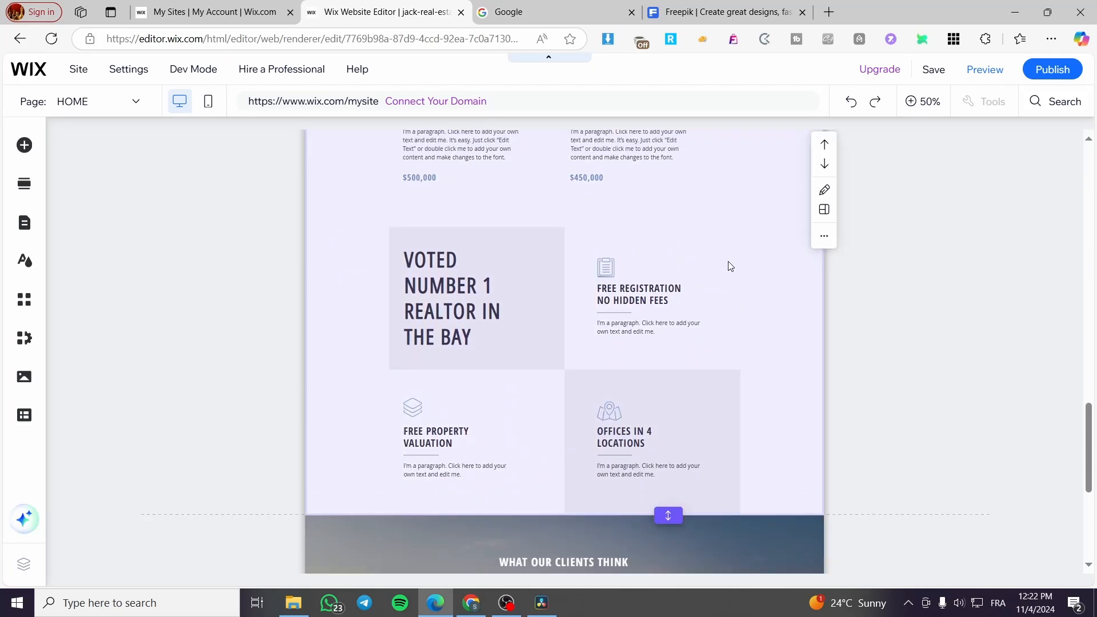
scroll(712, 292, "up", 20)
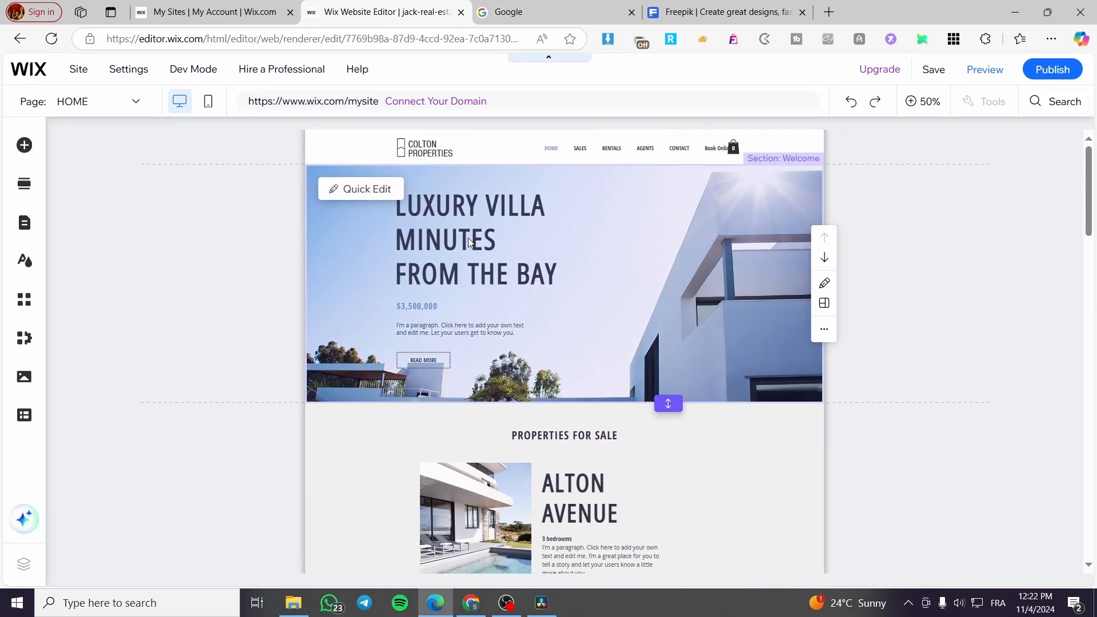
scroll(634, 228, "down", 5)
scroll(642, 232, "up", 5)
left_click(721, 156)
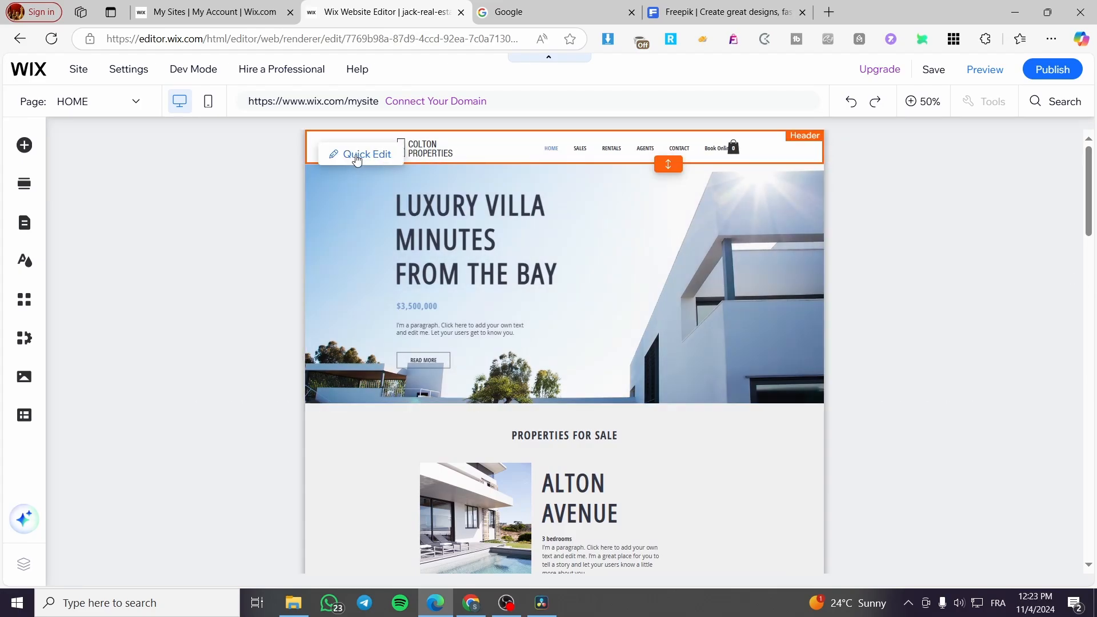
left_click(356, 156)
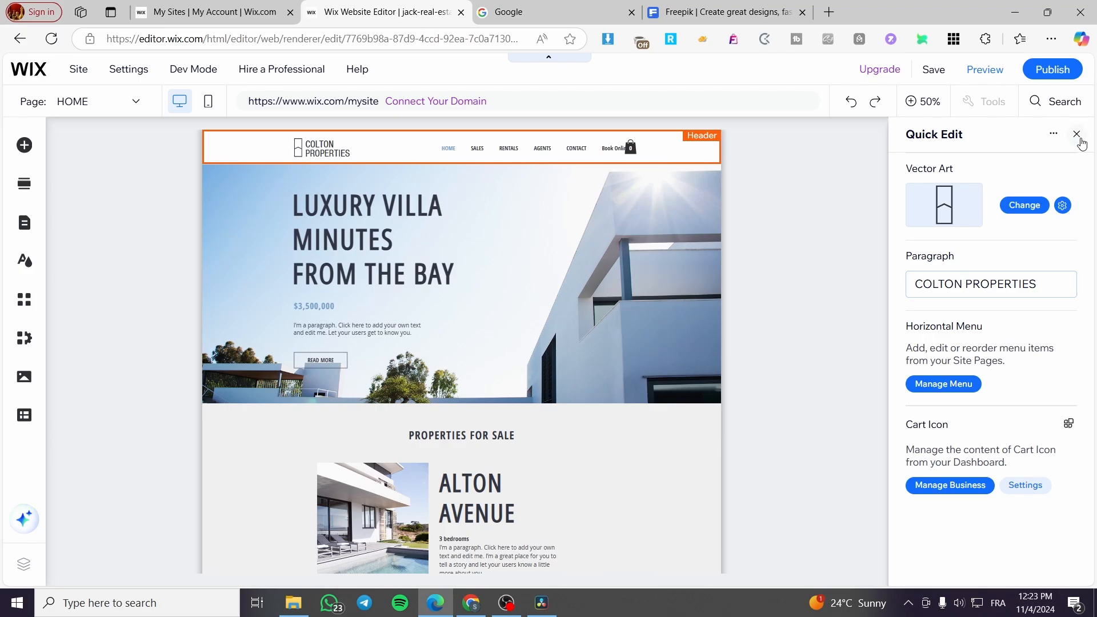
left_click(1076, 135)
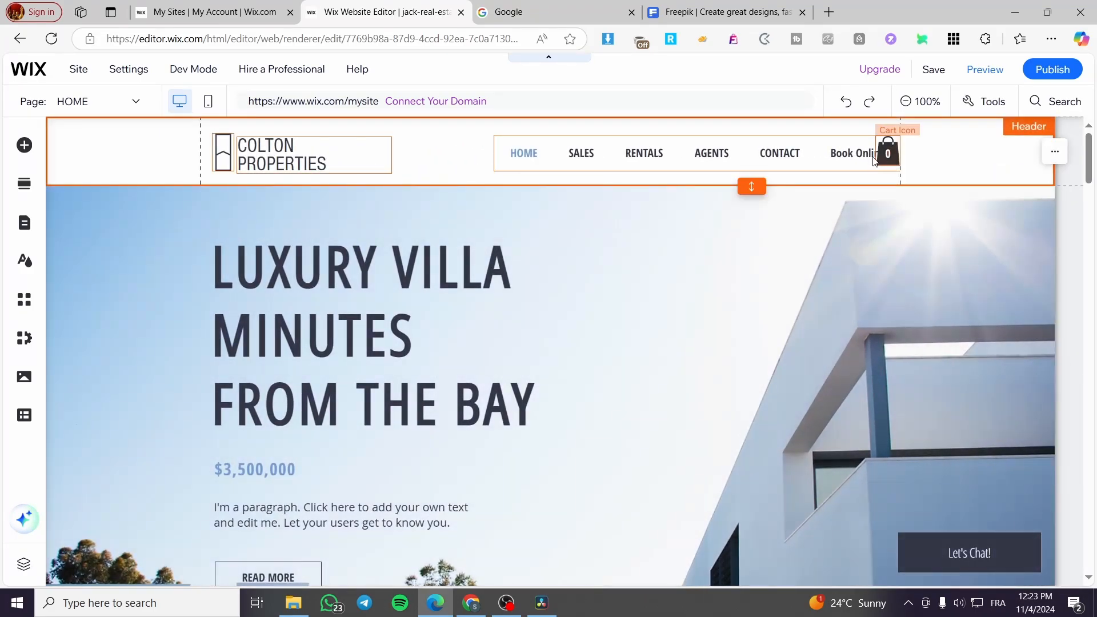
Step: Move the header's horizontal menu left so Book Online clears the cart icon, and nudge the cart icon slightly left
left_click(649, 172)
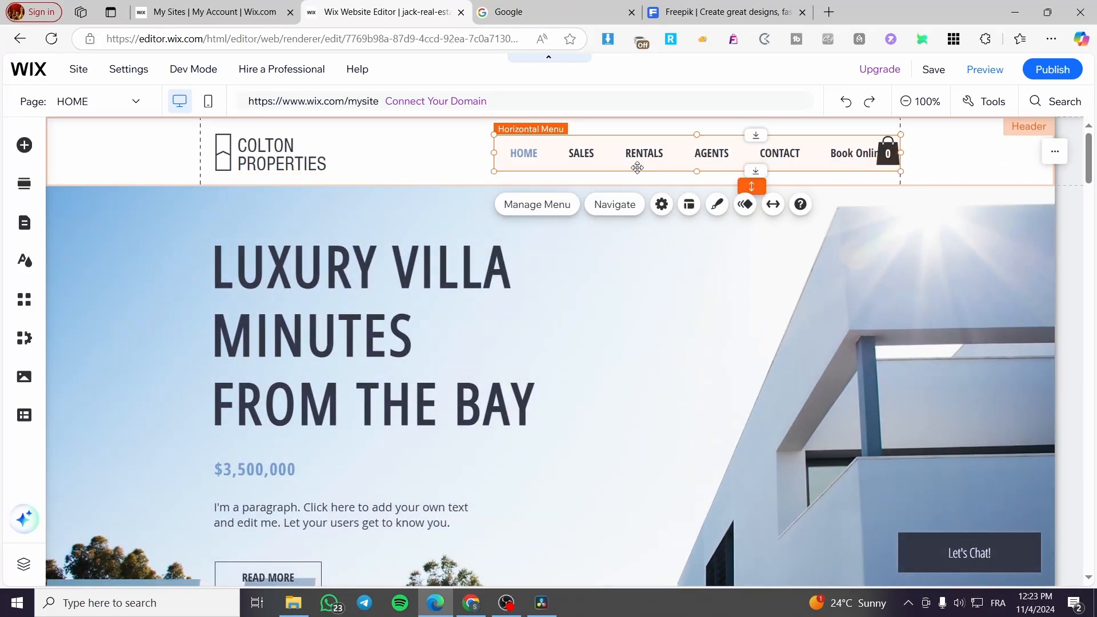
left_click_drag(620, 156, 508, 155)
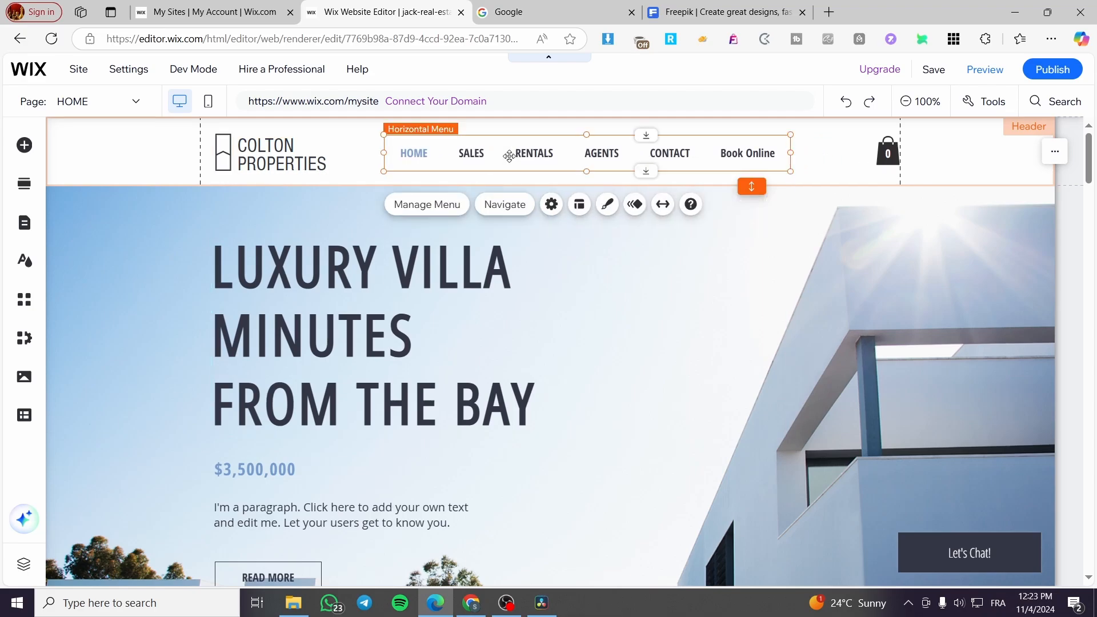
left_click(880, 152)
left_click_drag(880, 152, 882, 153)
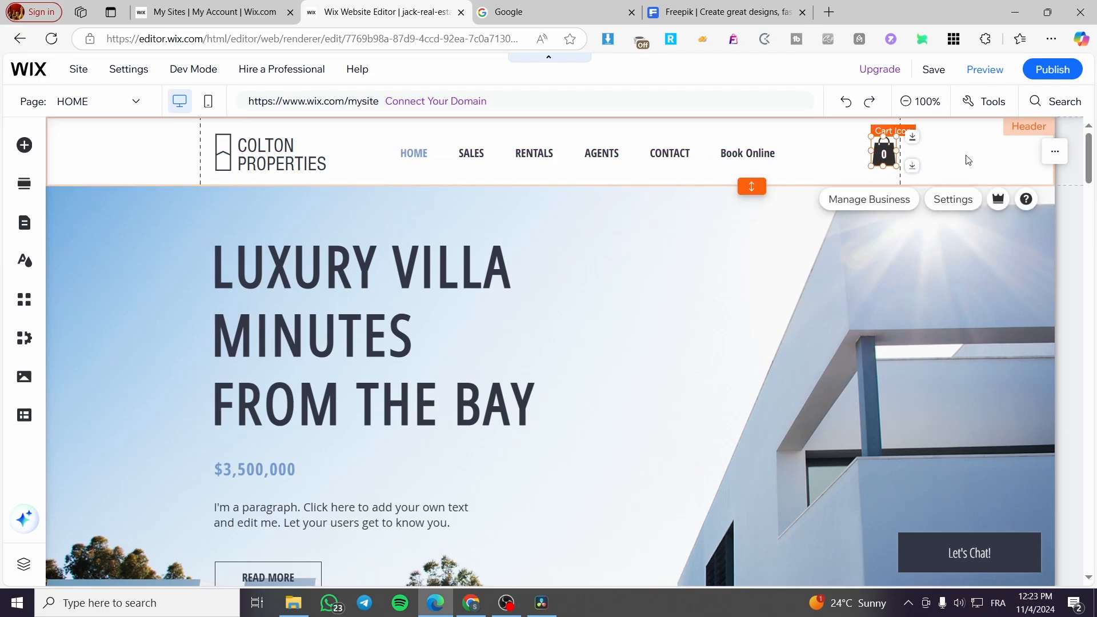
left_click(979, 161)
Step: Check the background options of the Welcome section's strip and look over the Properties for Sale section below
scroll(992, 167, "down", 2)
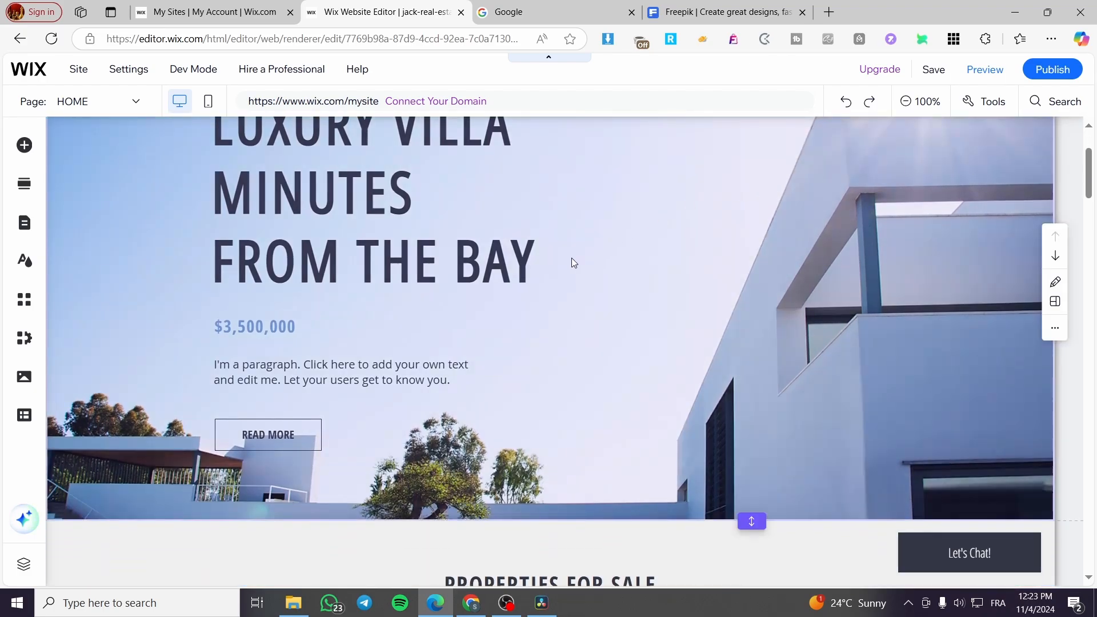
scroll(368, 287, "up", 2)
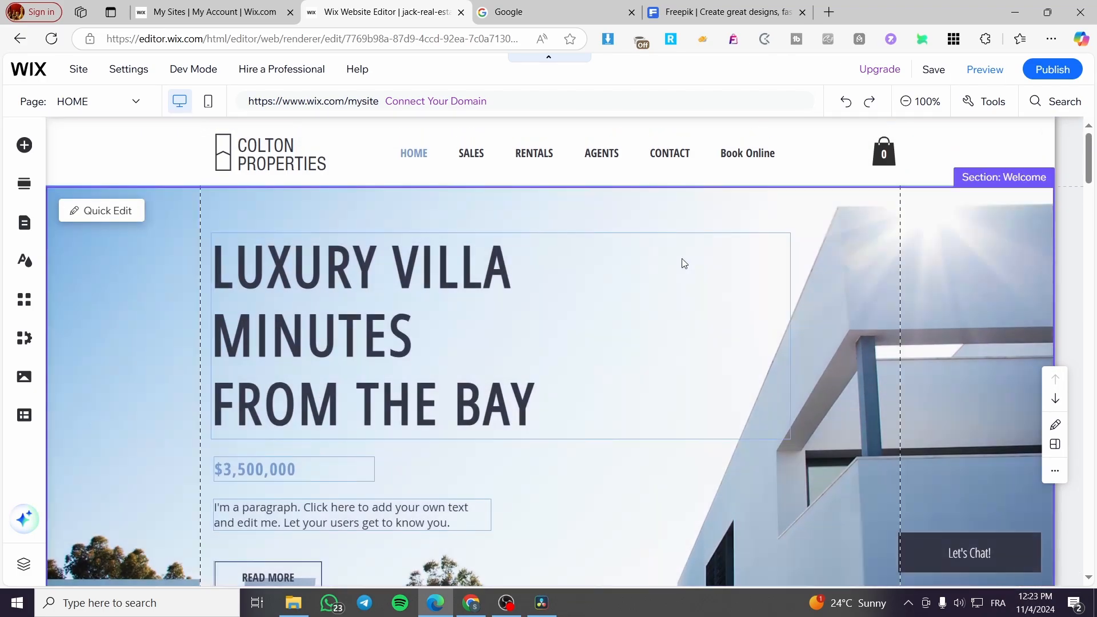
left_click(847, 267)
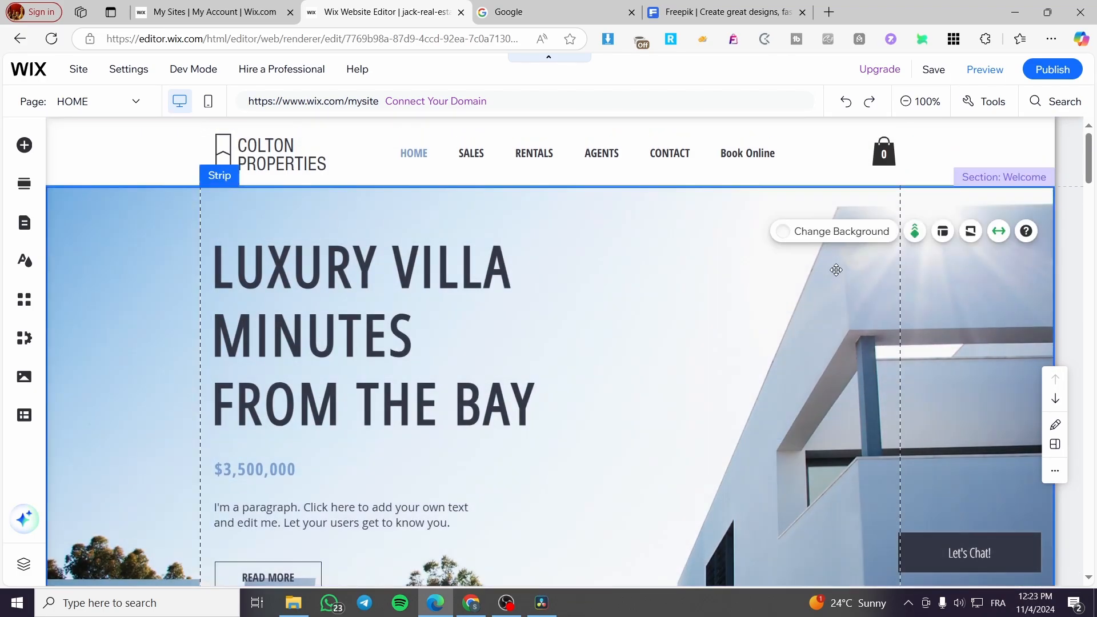
left_click(867, 231)
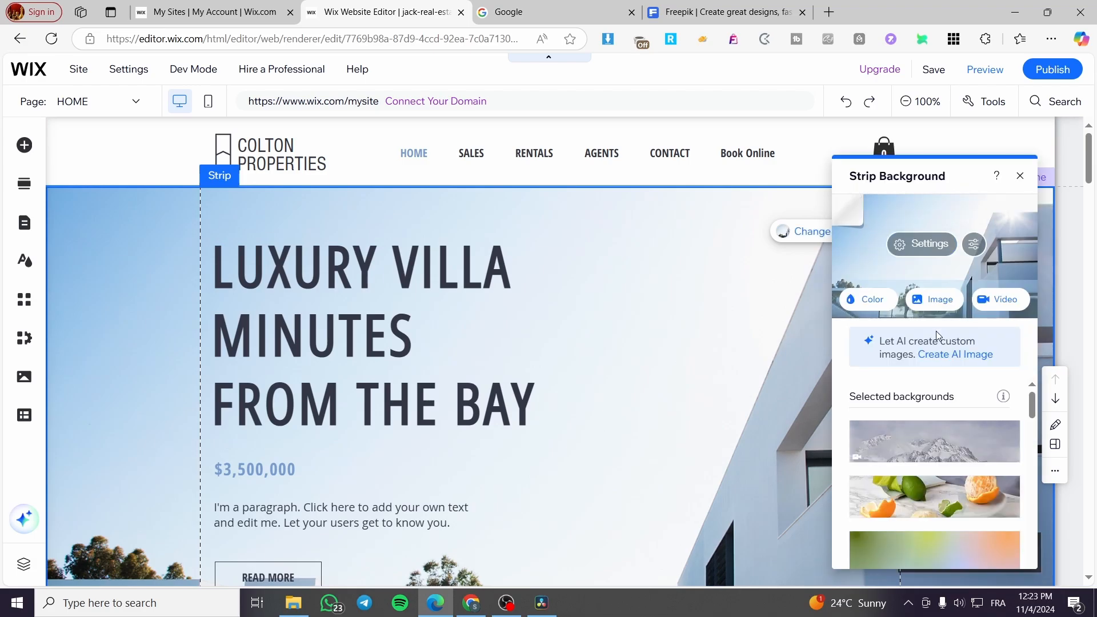
left_click(1018, 180)
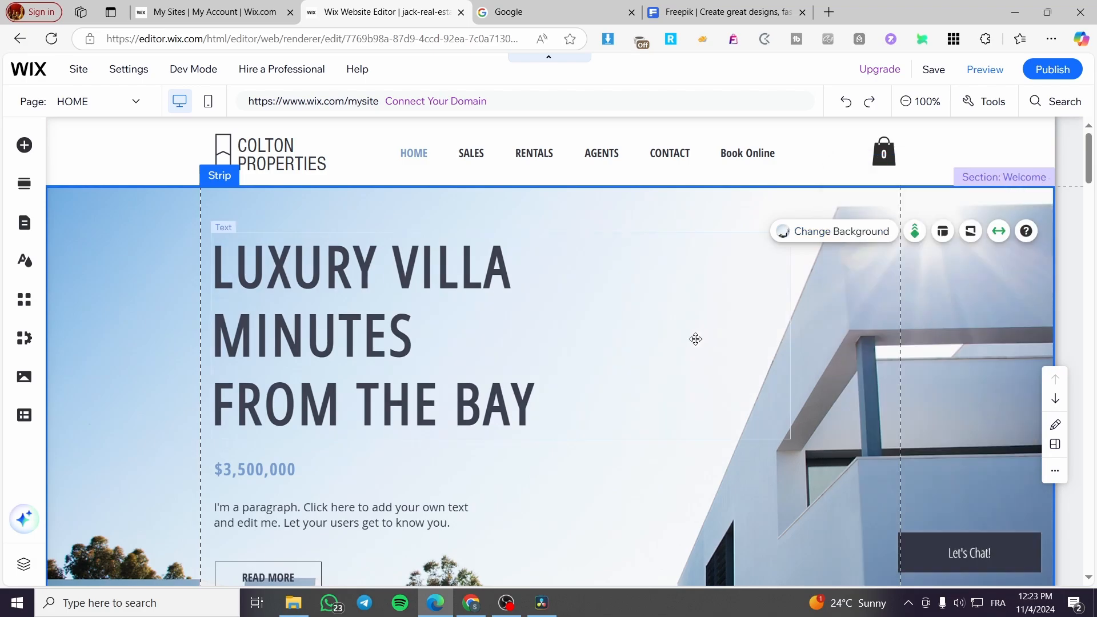
scroll(777, 337, "down", 2)
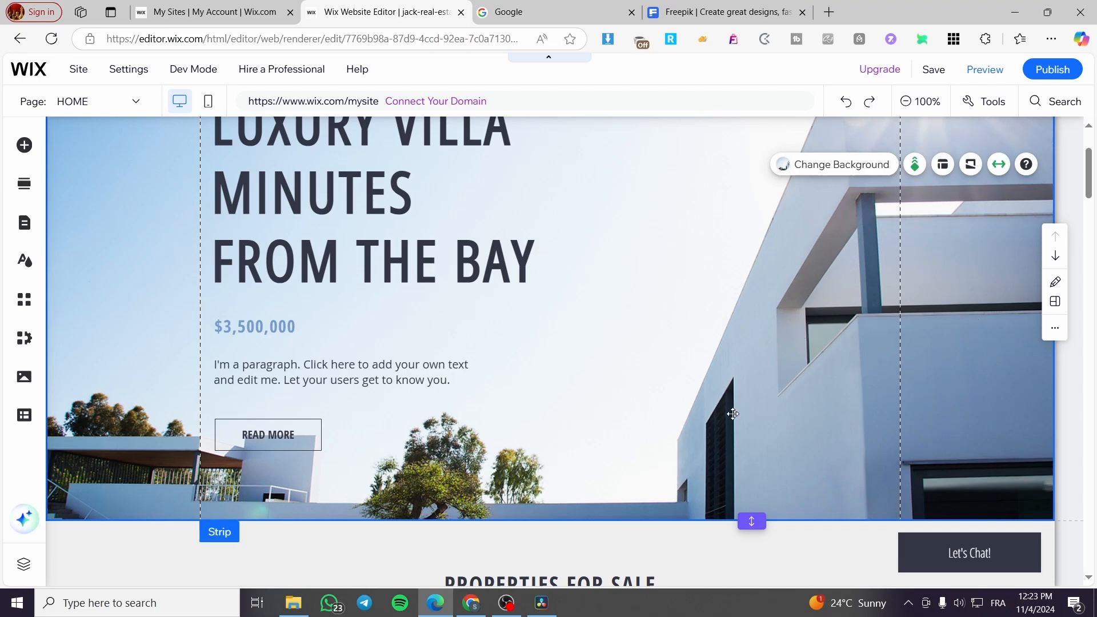
scroll(598, 376, "down", 6)
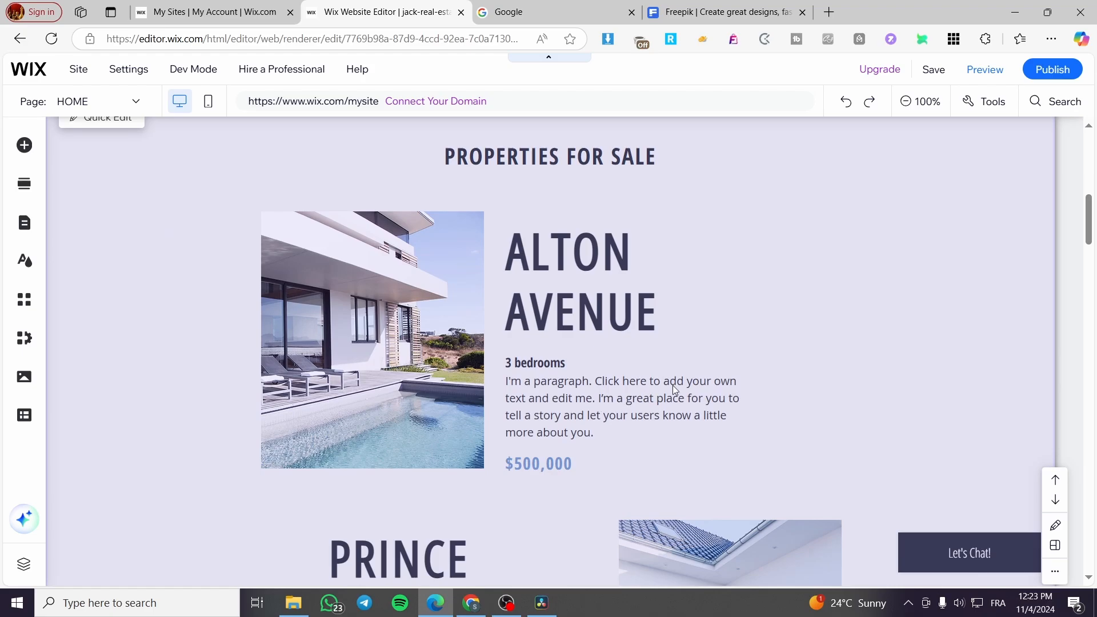
scroll(673, 390, "up", 6)
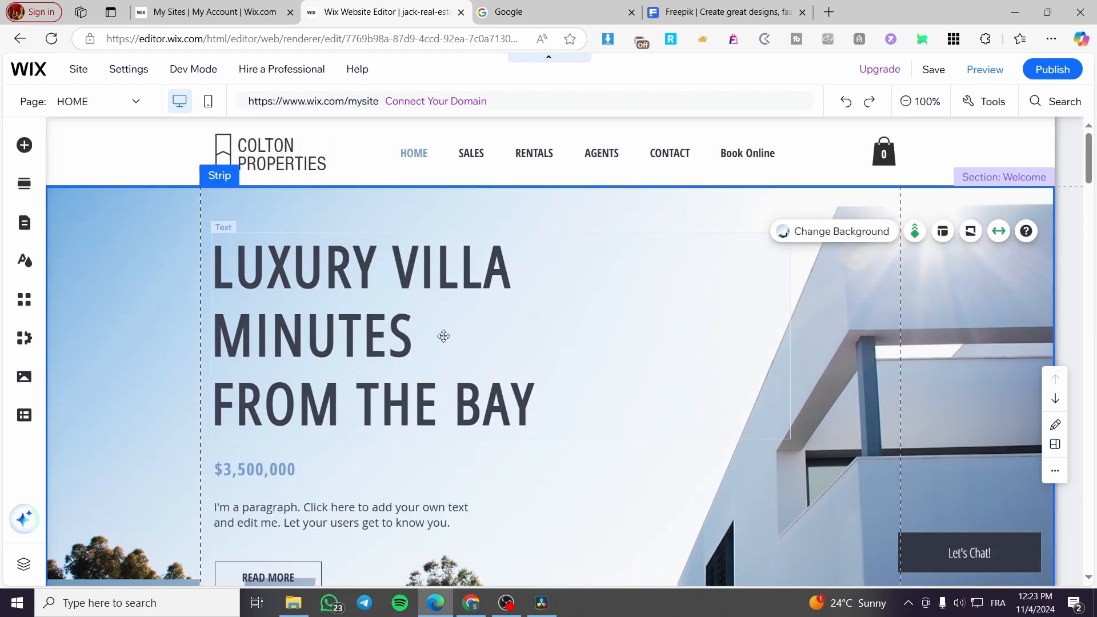
Step: Make the placeholder paragraph under the price in the Welcome section bold
left_click(402, 307)
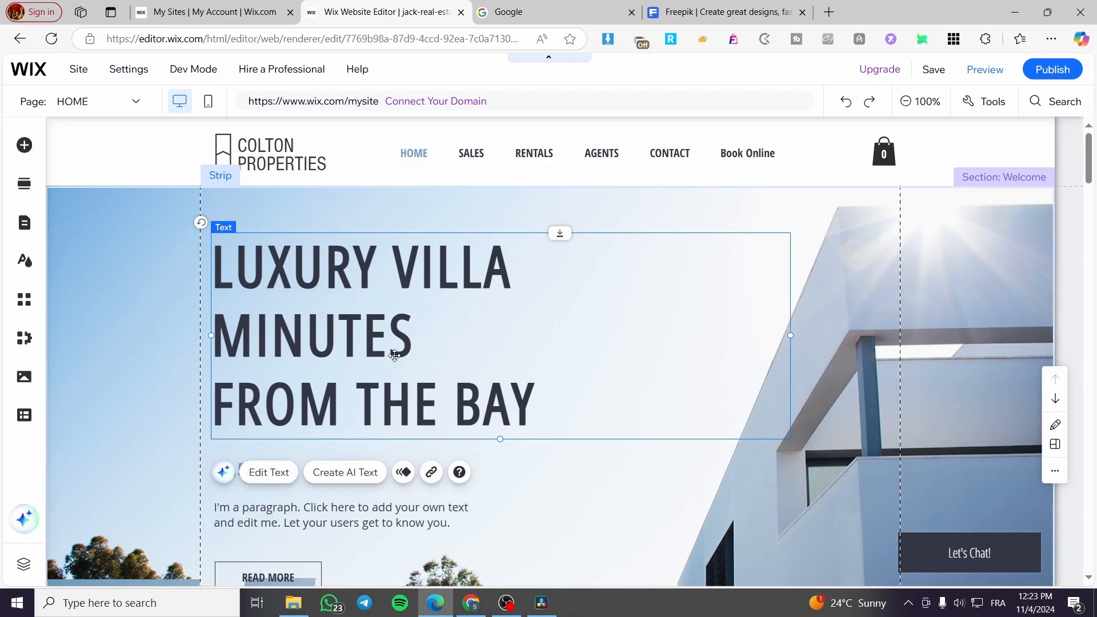
scroll(749, 374, "down", 2)
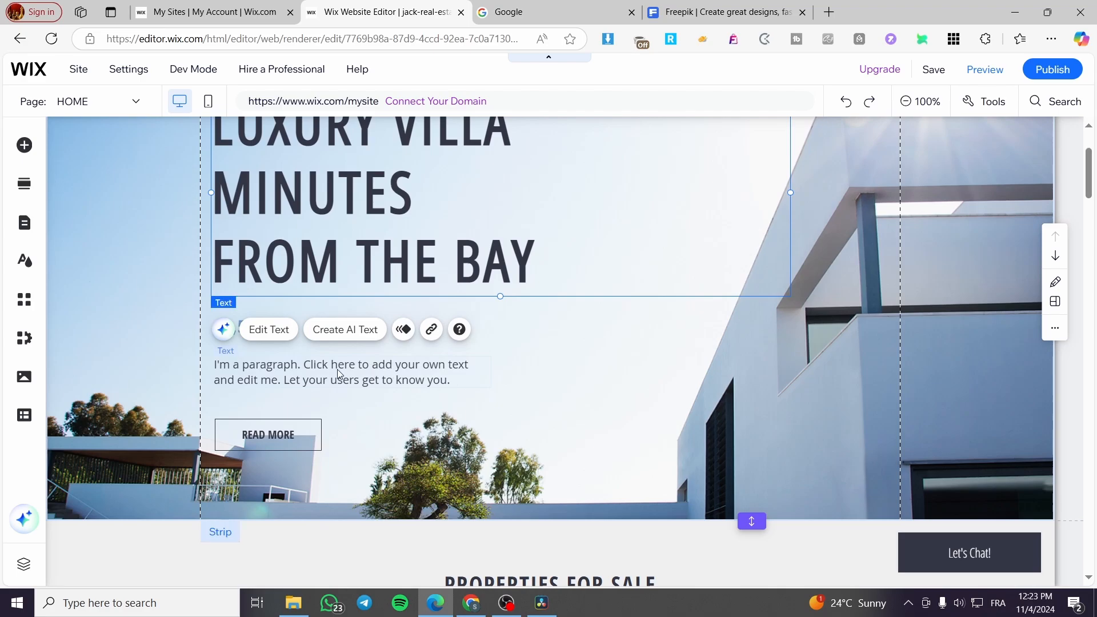
left_click(338, 374)
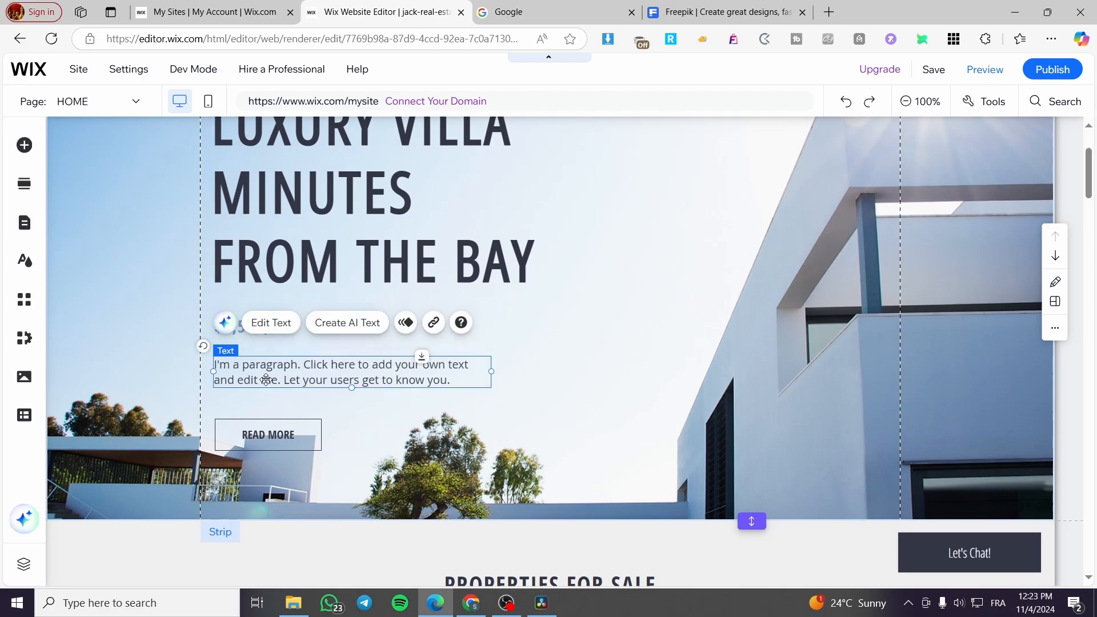
double_click(266, 380)
left_click(531, 389)
left_click(131, 278)
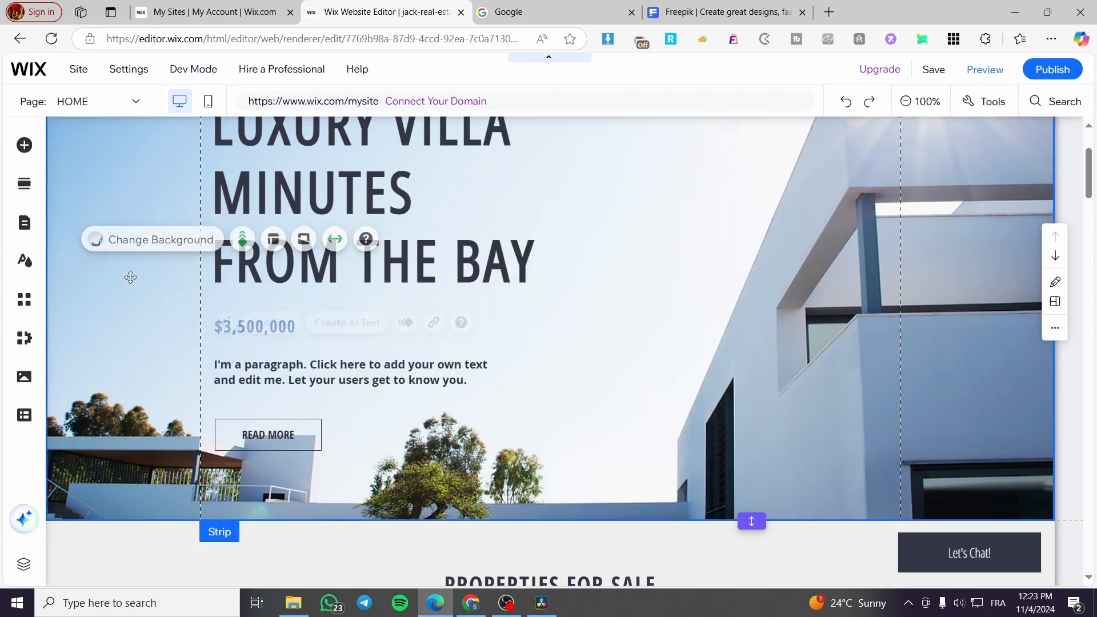
Step: Check the text settings of the Welcome section's placeholder paragraph
left_click(273, 328)
left_click(289, 365)
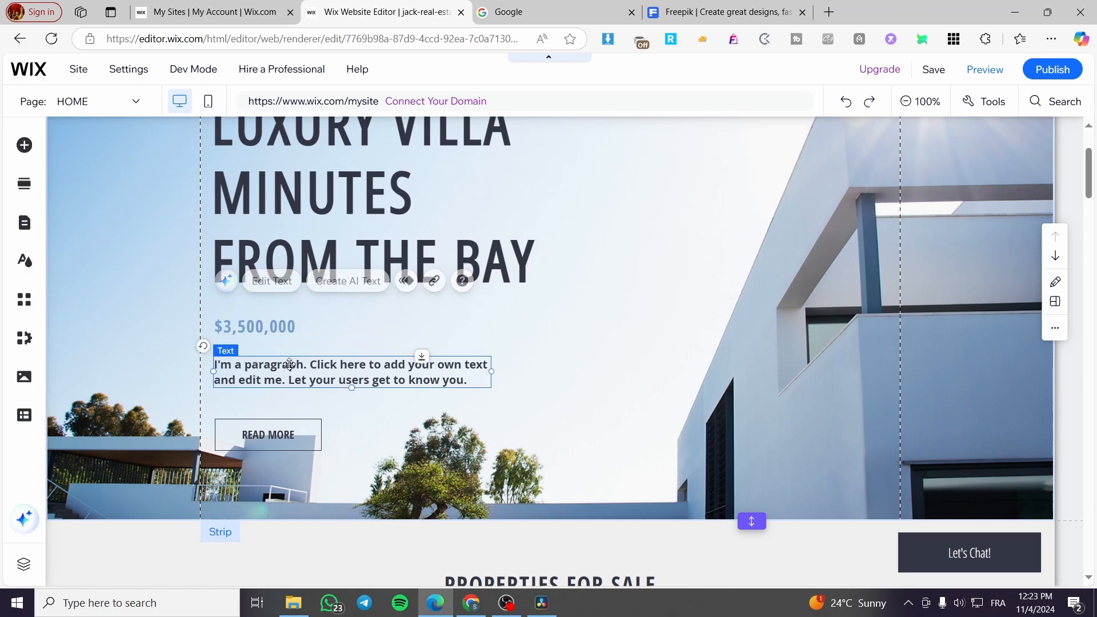
double_click(289, 365)
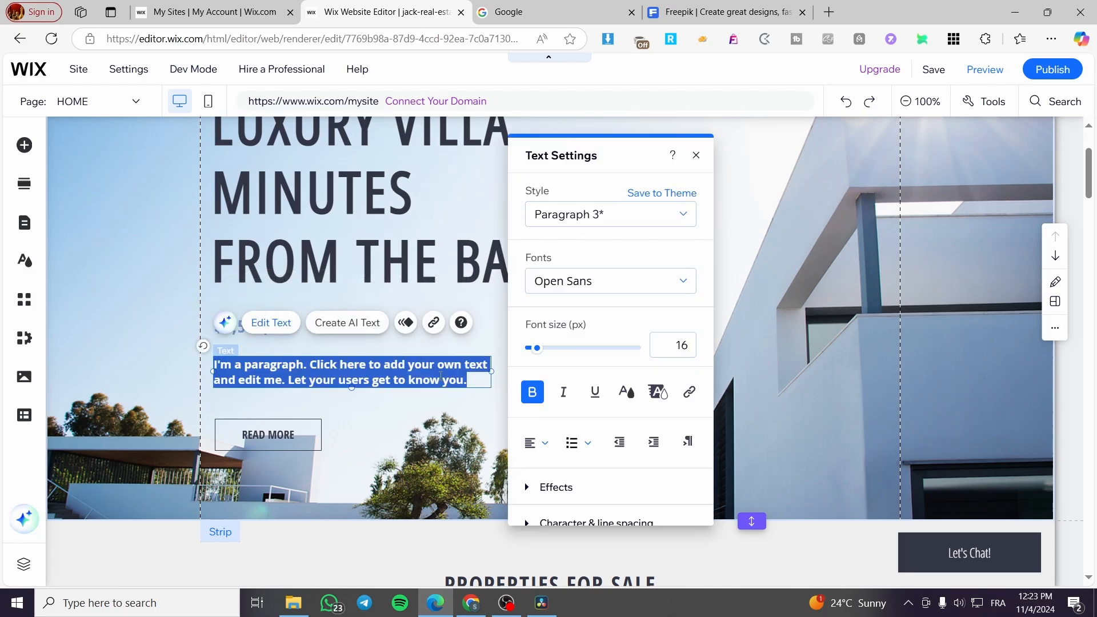
left_click(143, 343)
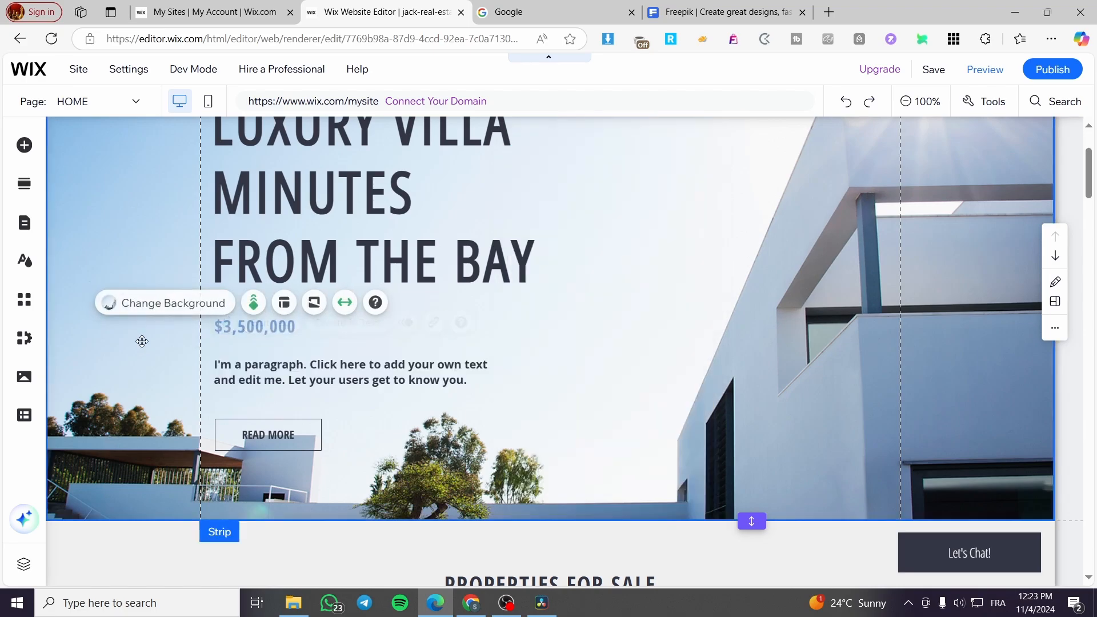
Step: Inspect the READ MORE button's link settings and the pages it can link to, leaving the link as it is
left_click(303, 432)
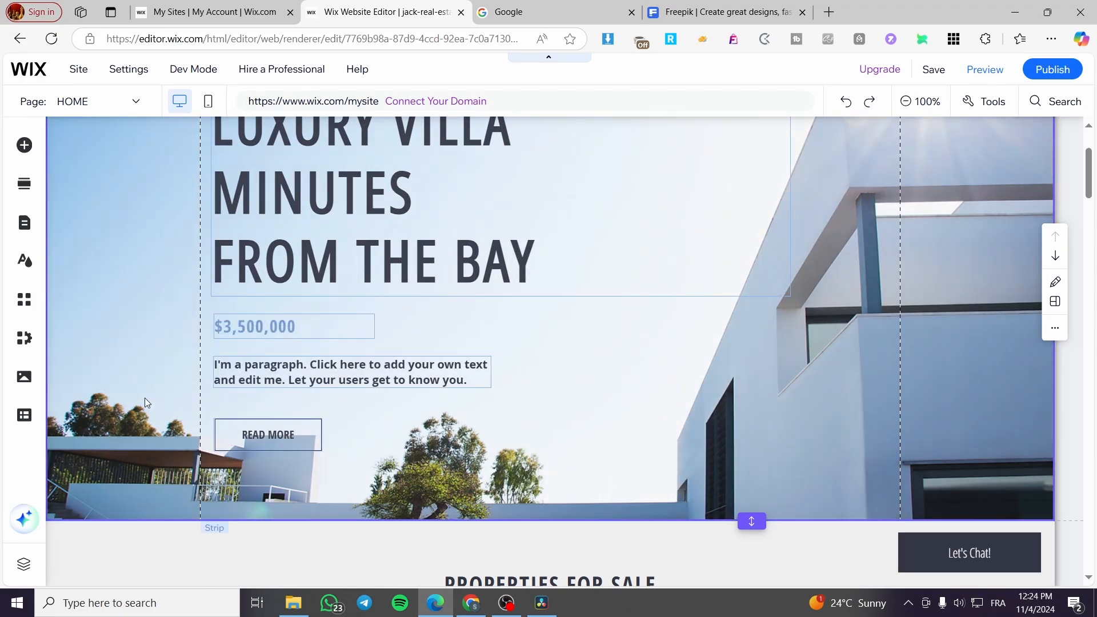
left_click(145, 398)
left_click(299, 431)
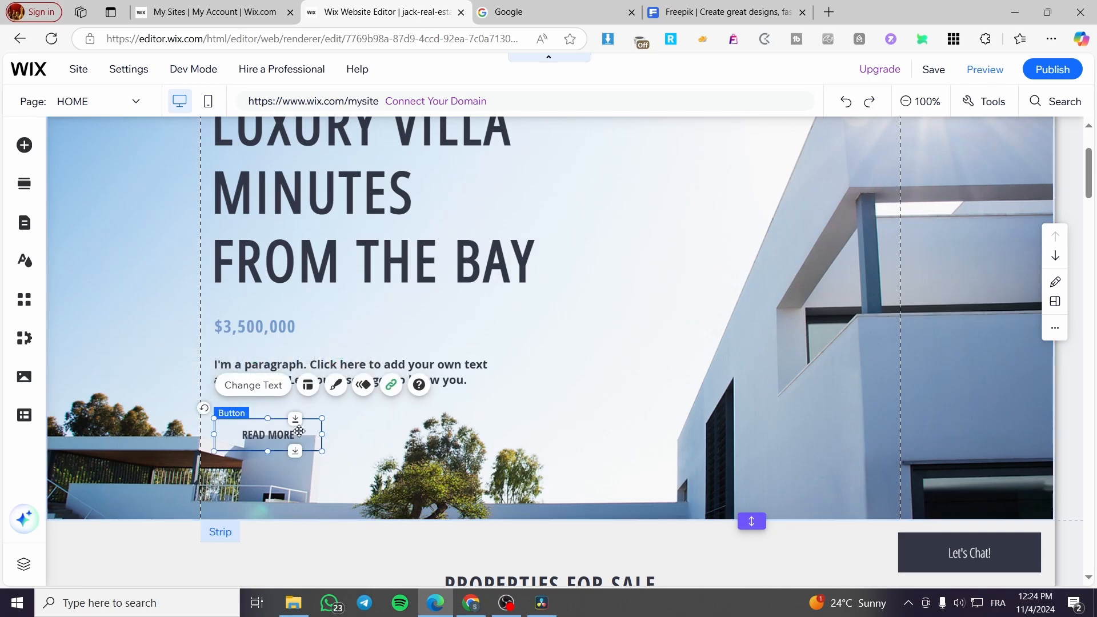
left_click(392, 384)
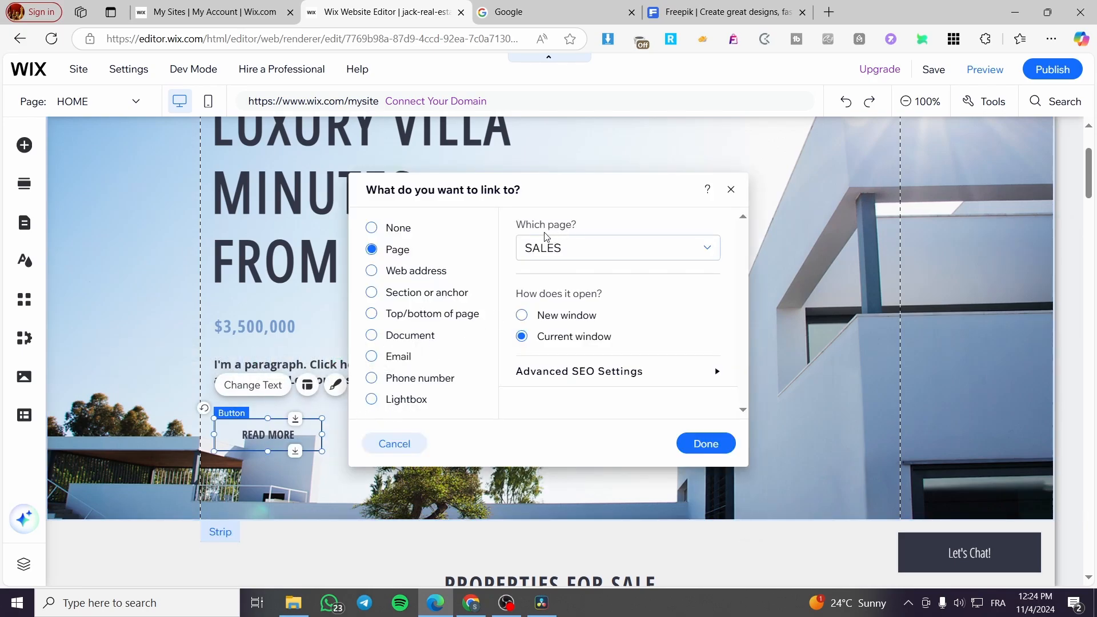
left_click(653, 250)
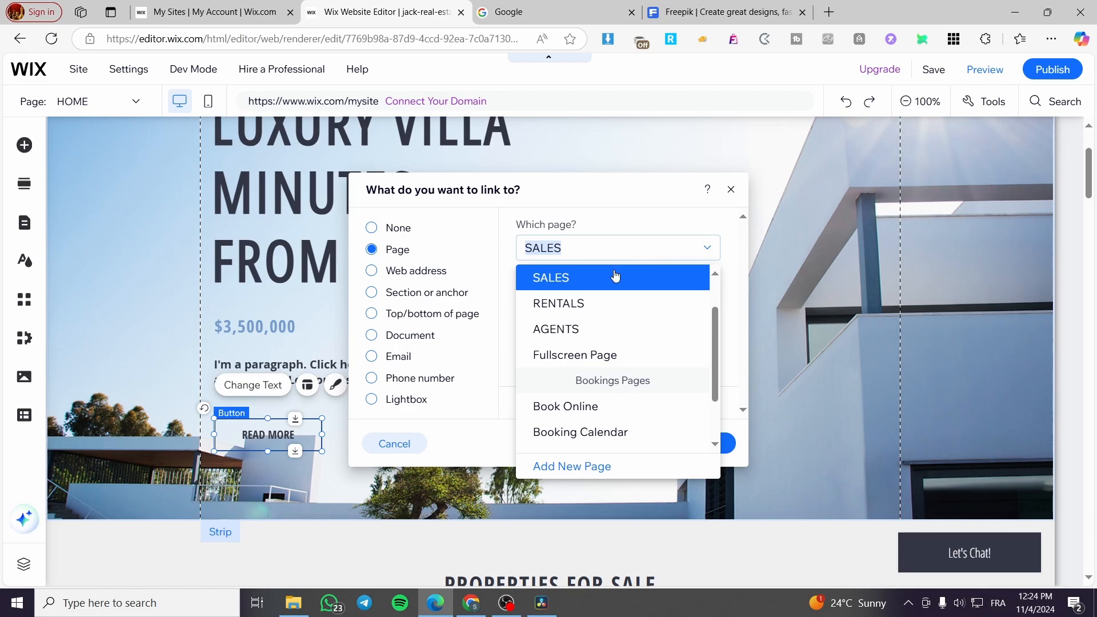
left_click(646, 217)
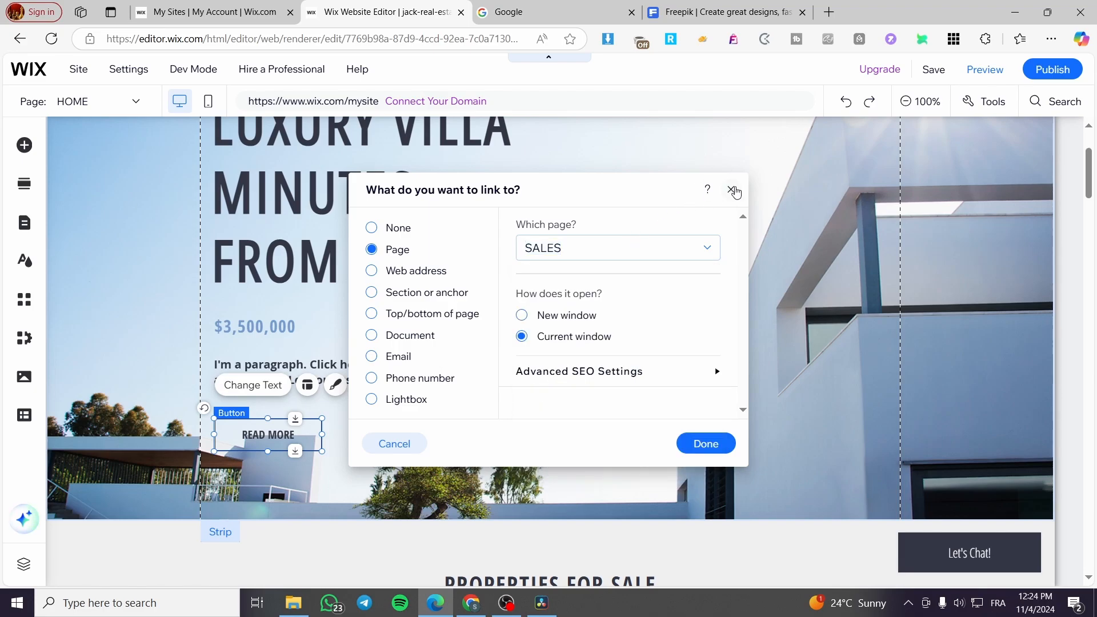
left_click(733, 190)
Step: Open the SALES page from the site pages and look over its property listings down to the contact area
scroll(150, 405, "up", 3)
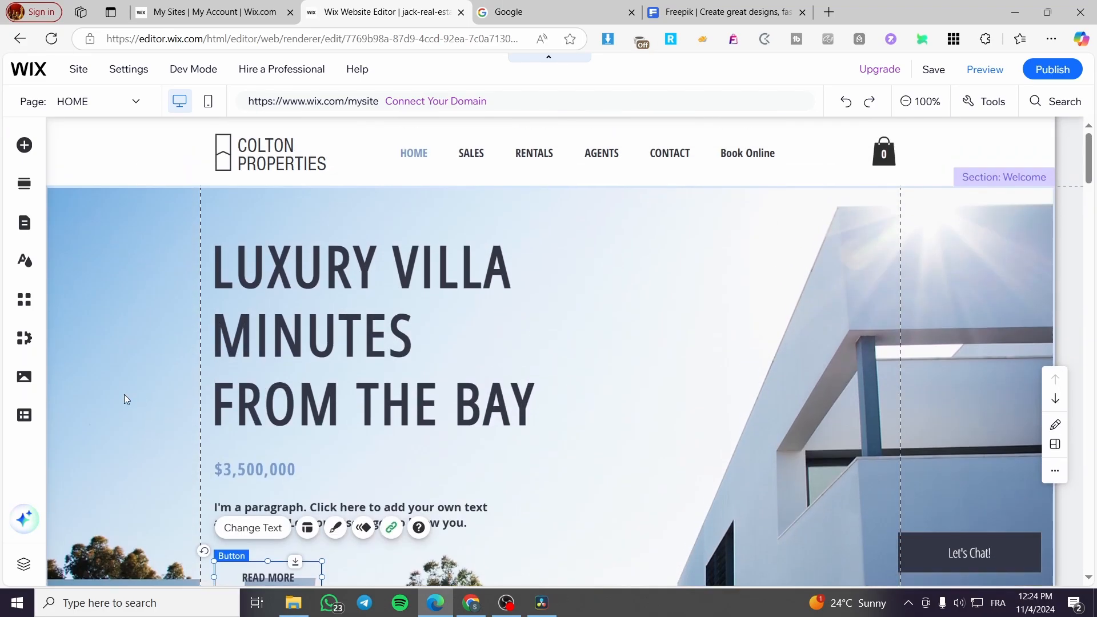
left_click(24, 223)
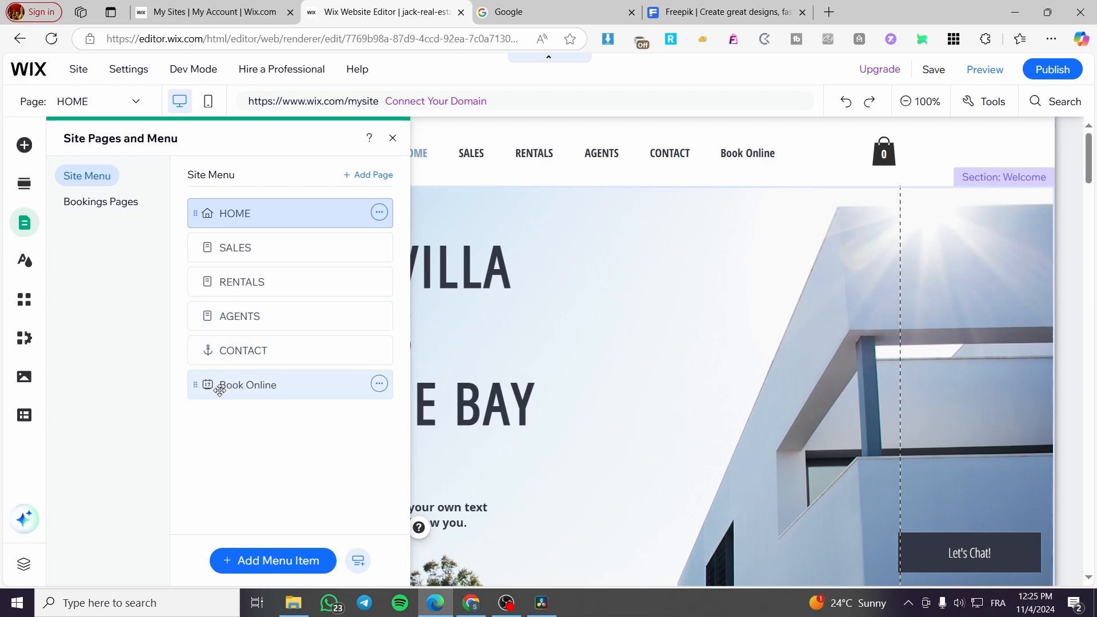
left_click(267, 250)
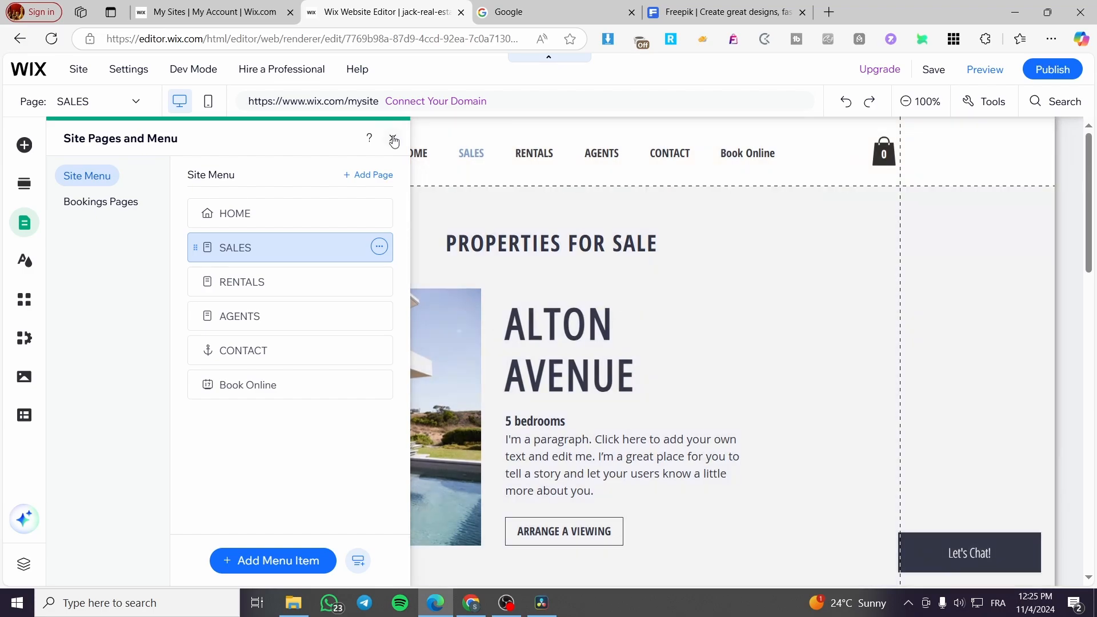
left_click(393, 138)
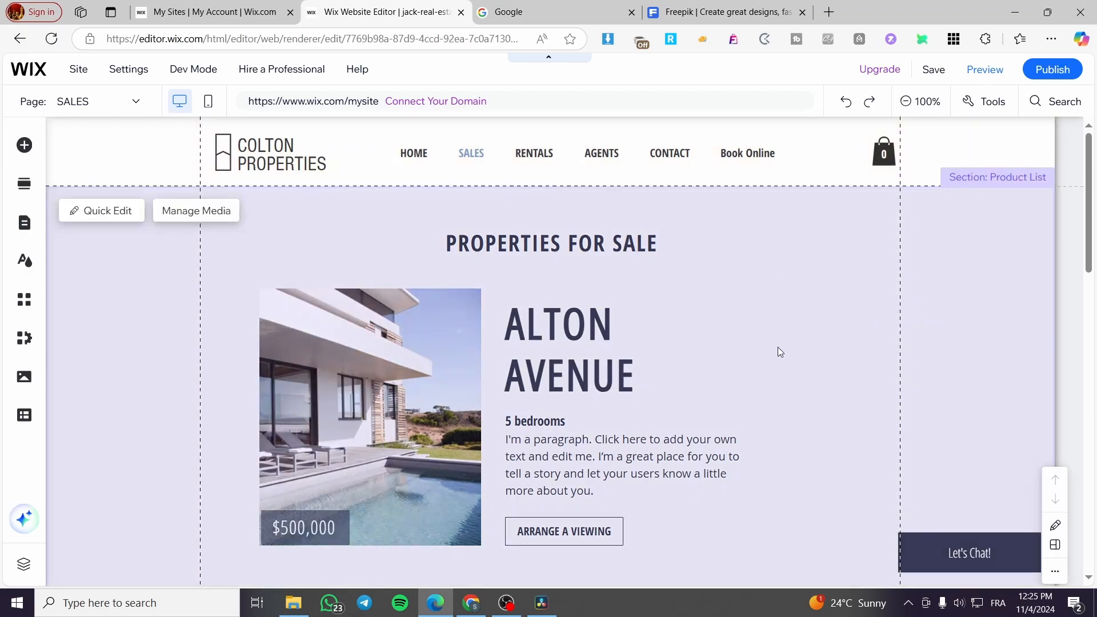
scroll(777, 347, "down", 3)
scroll(551, 350, "down", 15)
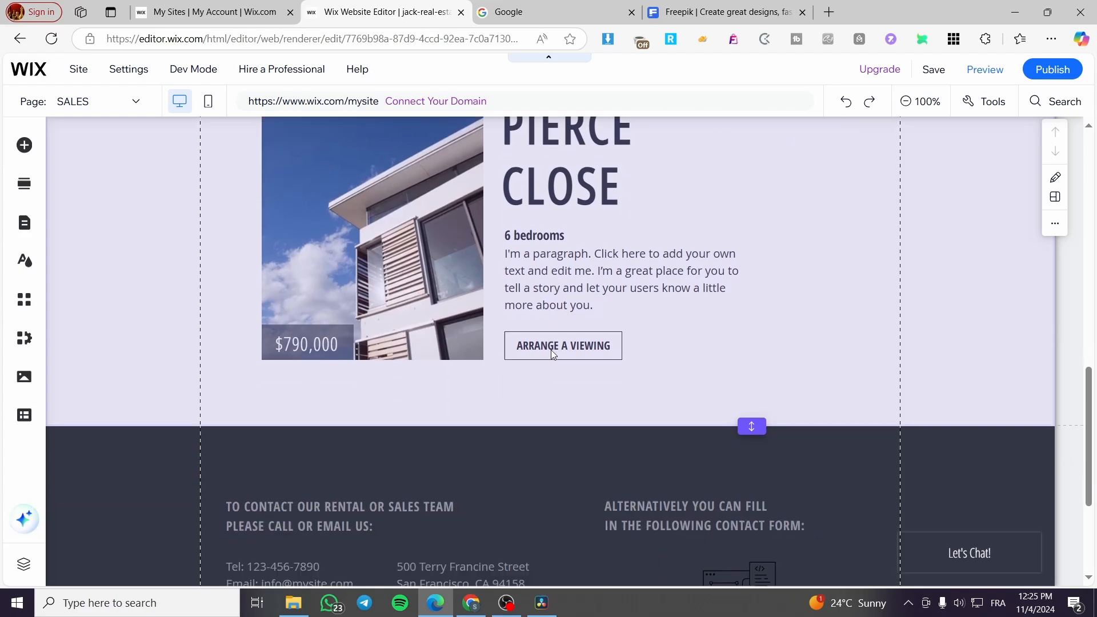
scroll(551, 350, "up", 12)
scroll(551, 350, "up", 7)
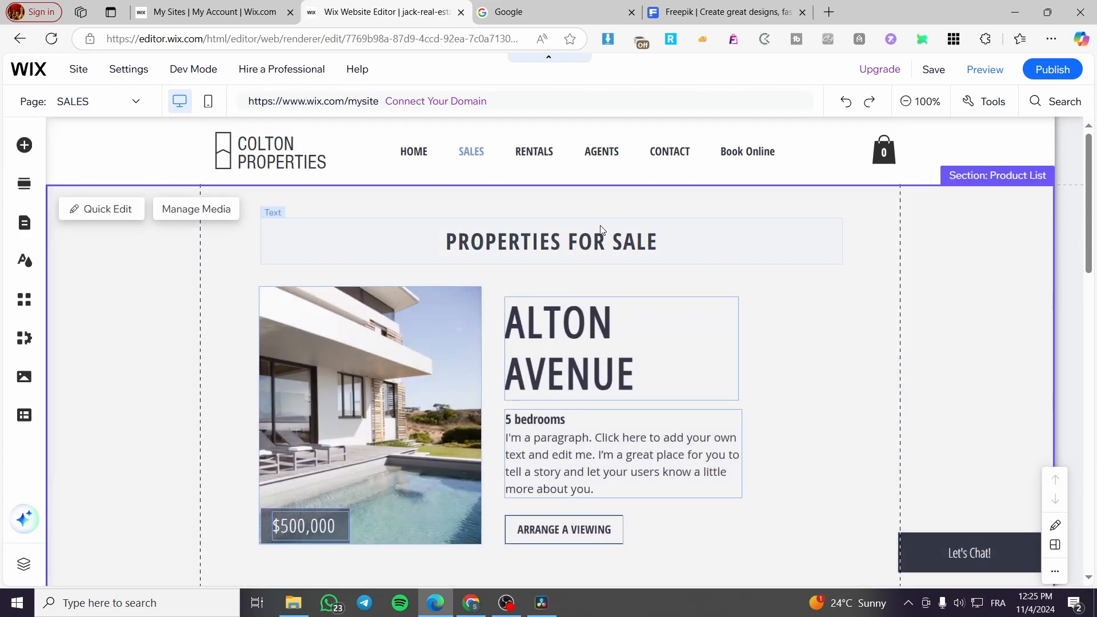
Step: Inspect the link settings of the Alton Avenue listing's ARRANGE A VIEWING button and the pages it can link to, leaving the link as it is
scroll(613, 321, "down", 3)
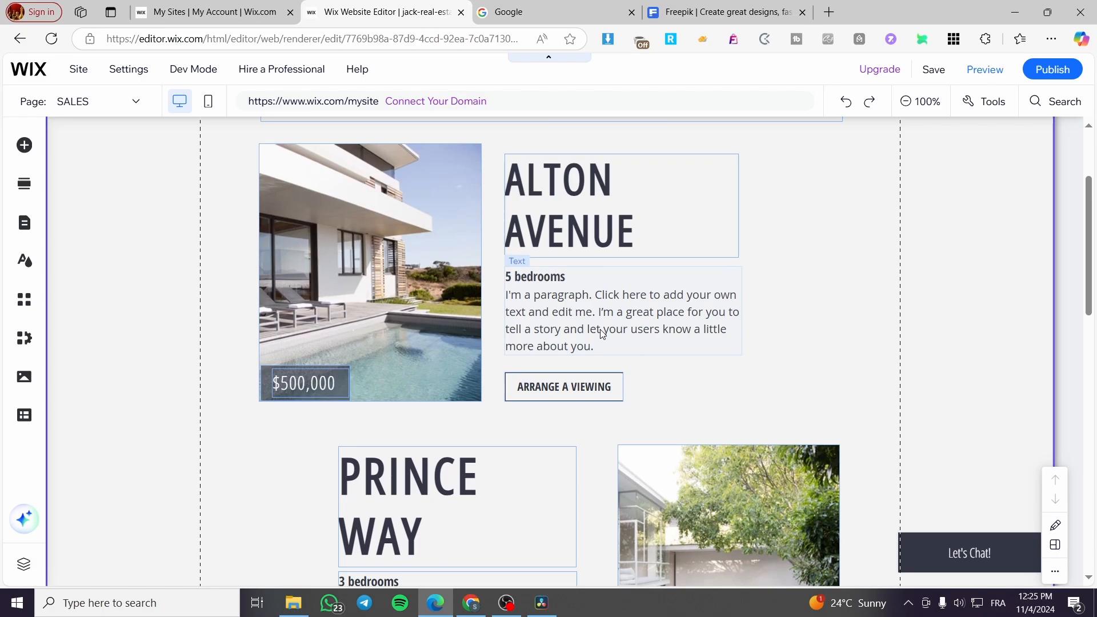
left_click(570, 389)
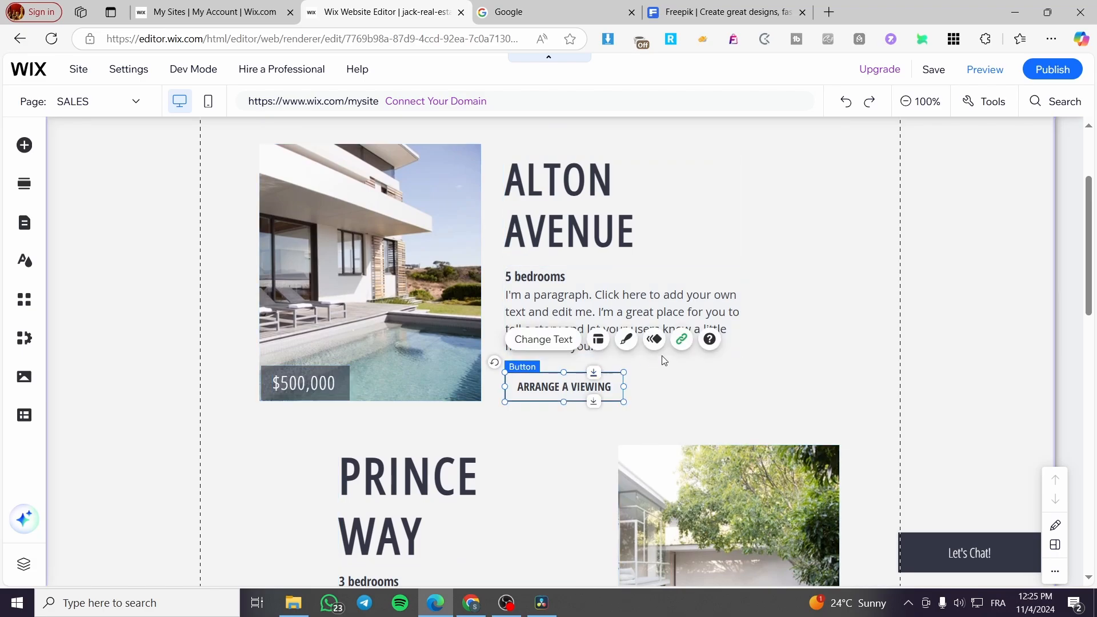
left_click(682, 339)
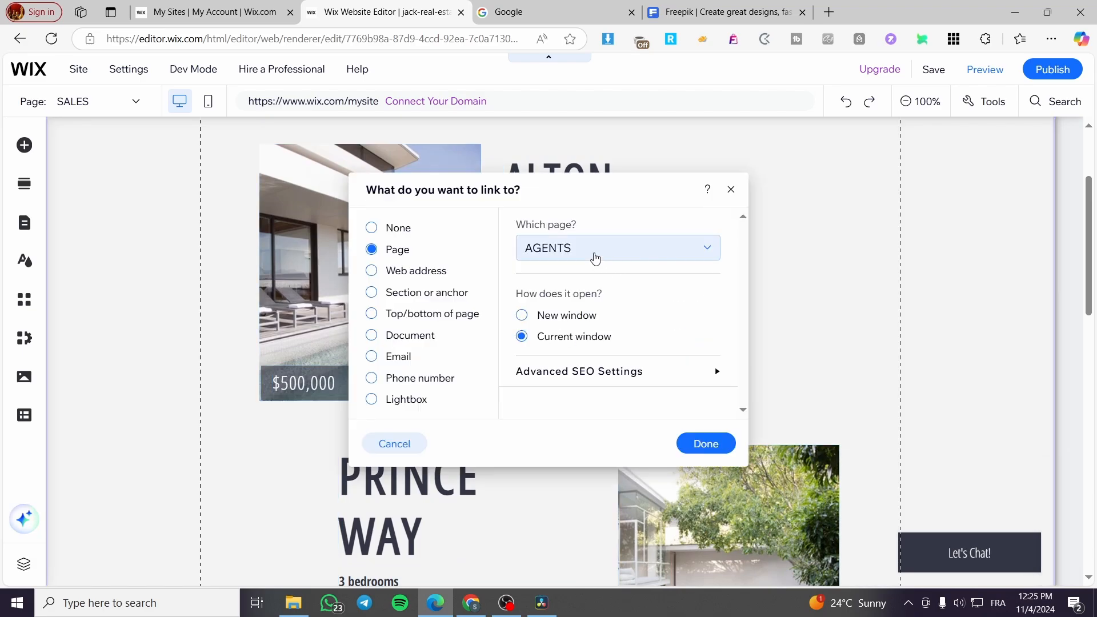
left_click(595, 258)
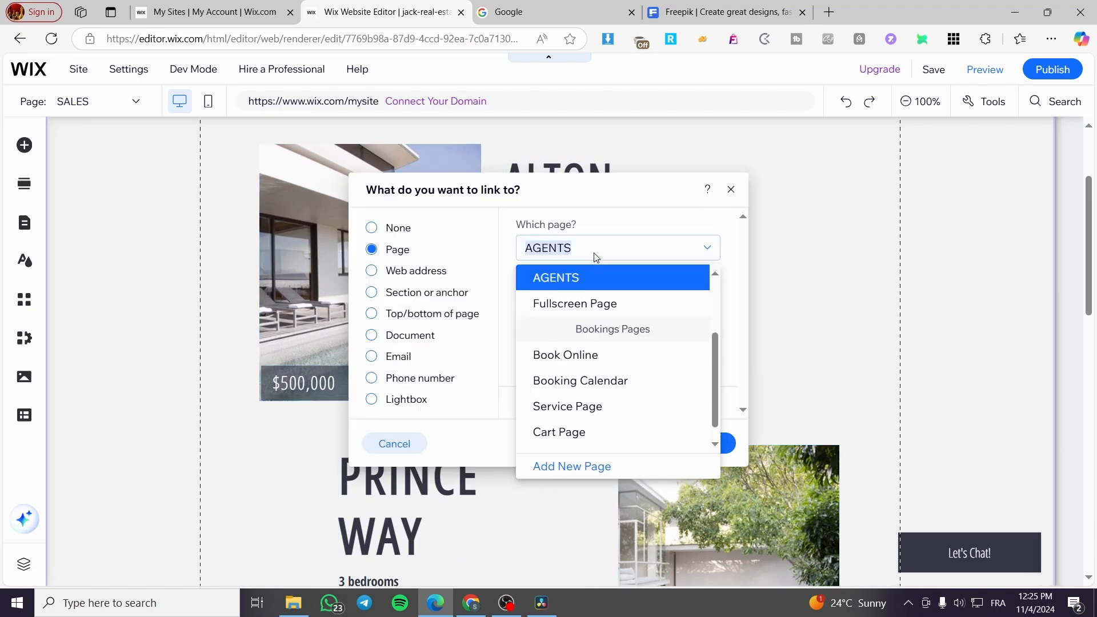
left_click(731, 189)
left_click(731, 190)
left_click(806, 228)
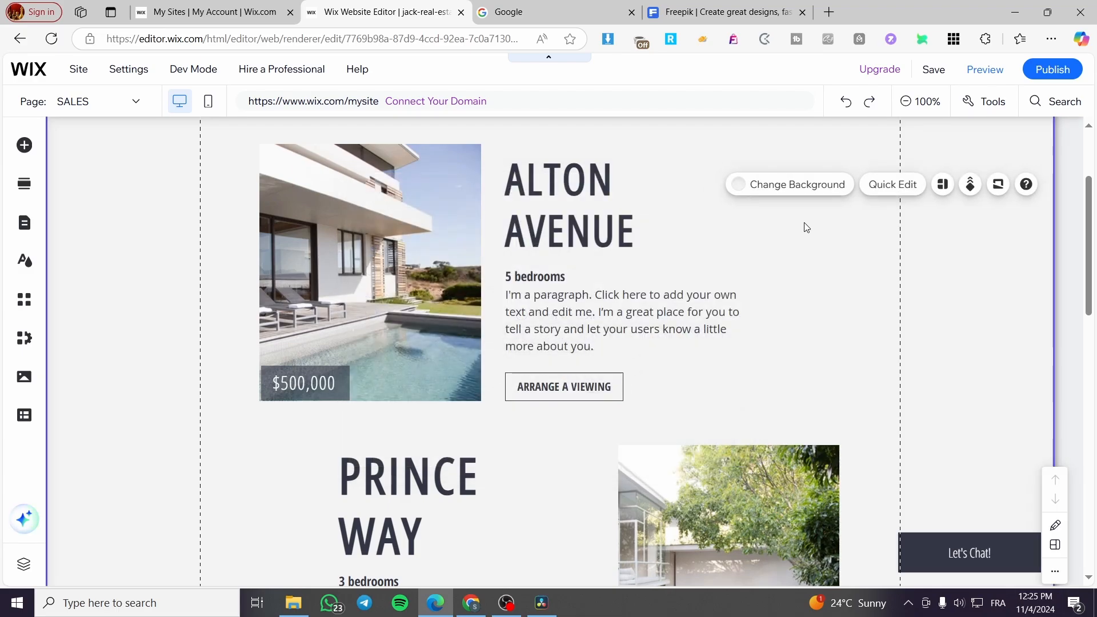
Step: Review the Alton Avenue listing and check the text settings of its placeholder description paragraph
scroll(664, 288, "up", 3)
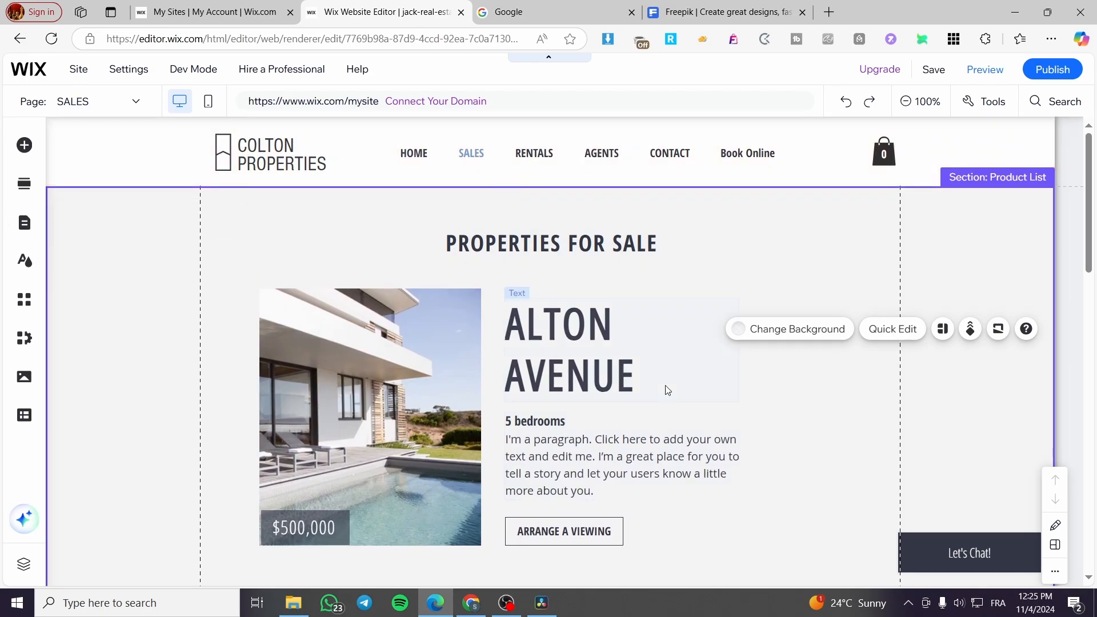
scroll(628, 362, "down", 3)
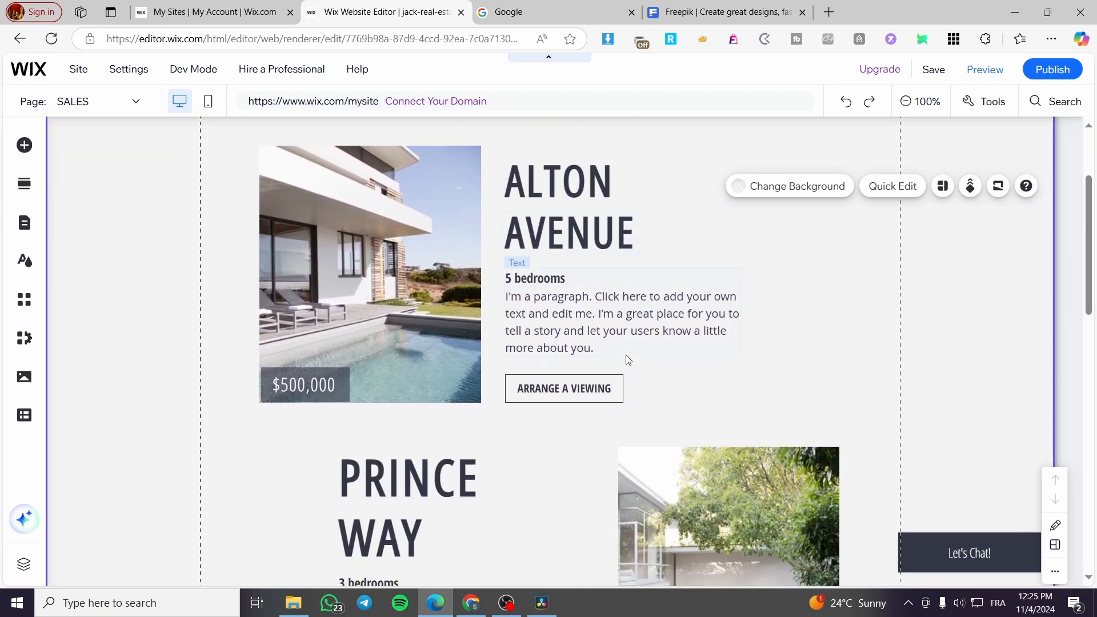
scroll(739, 354, "down", 1)
scroll(749, 349, "up", 2)
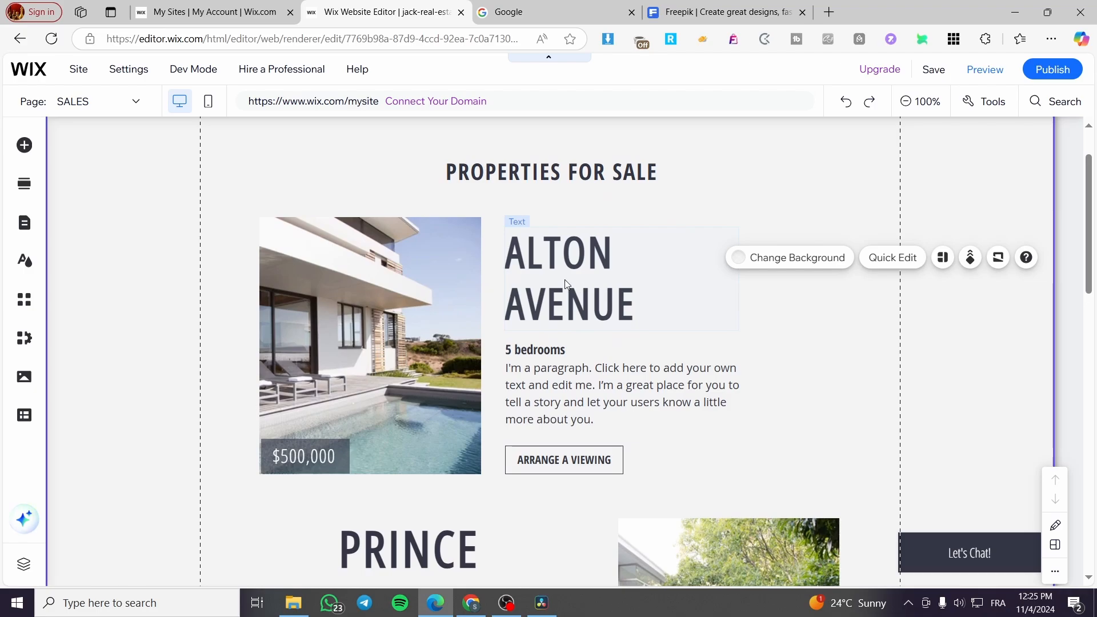
scroll(564, 280, "down", 1)
scroll(361, 165, "up", 3)
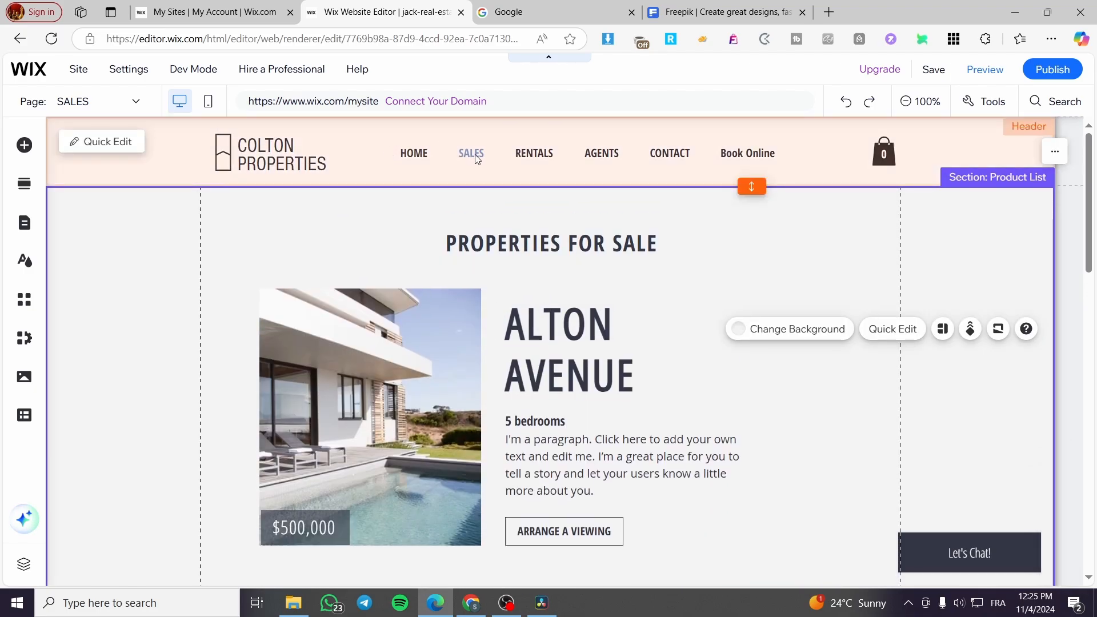
scroll(537, 277, "down", 3)
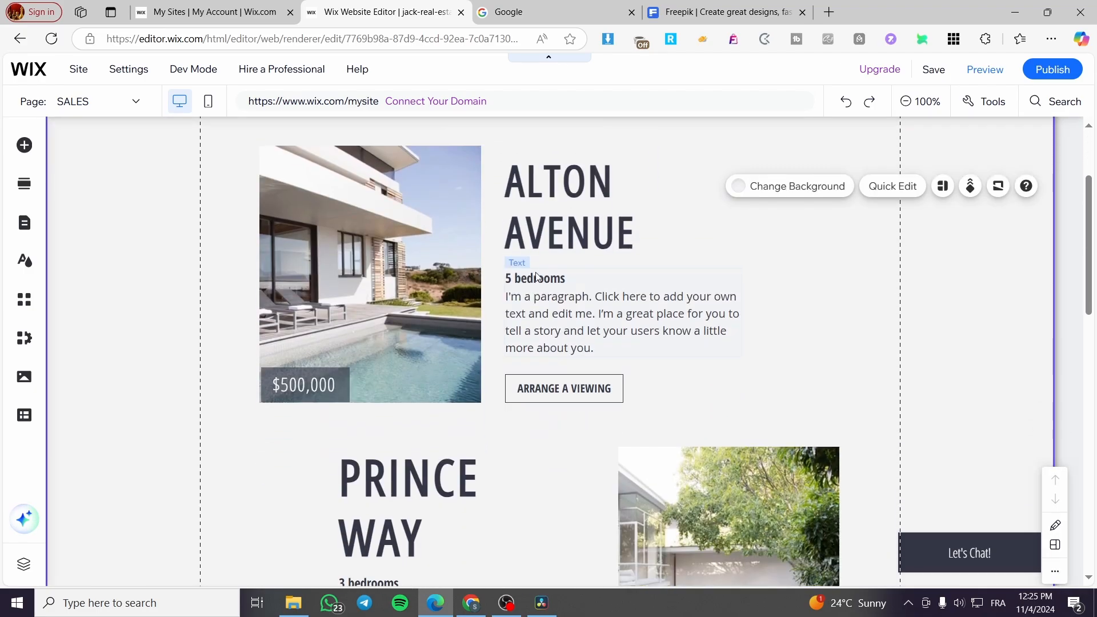
left_click(528, 283)
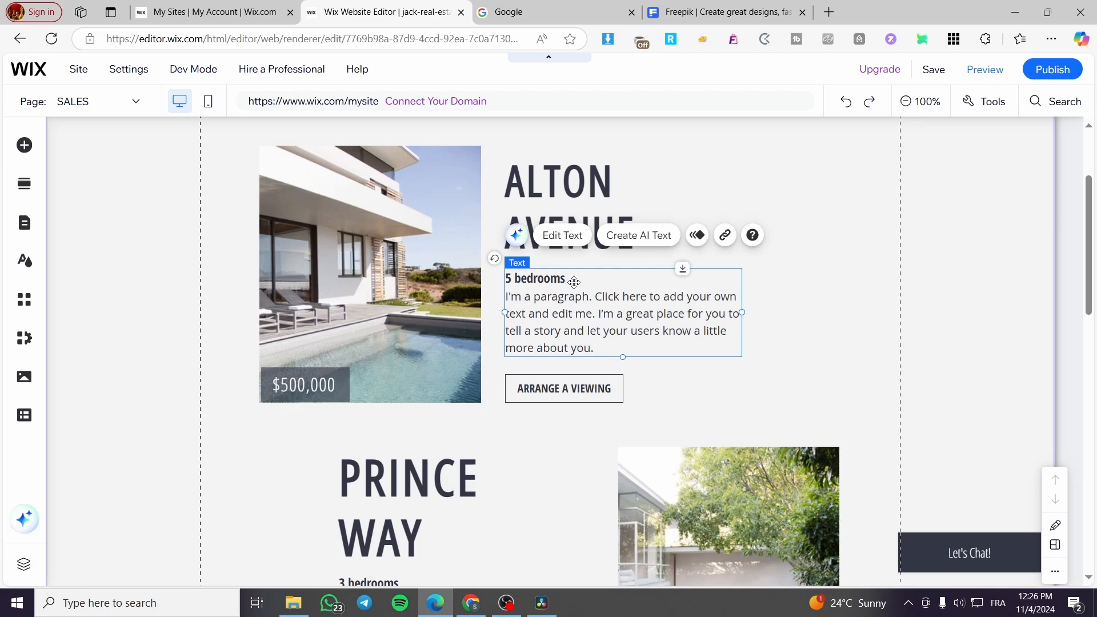
double_click(568, 310)
left_click(624, 347)
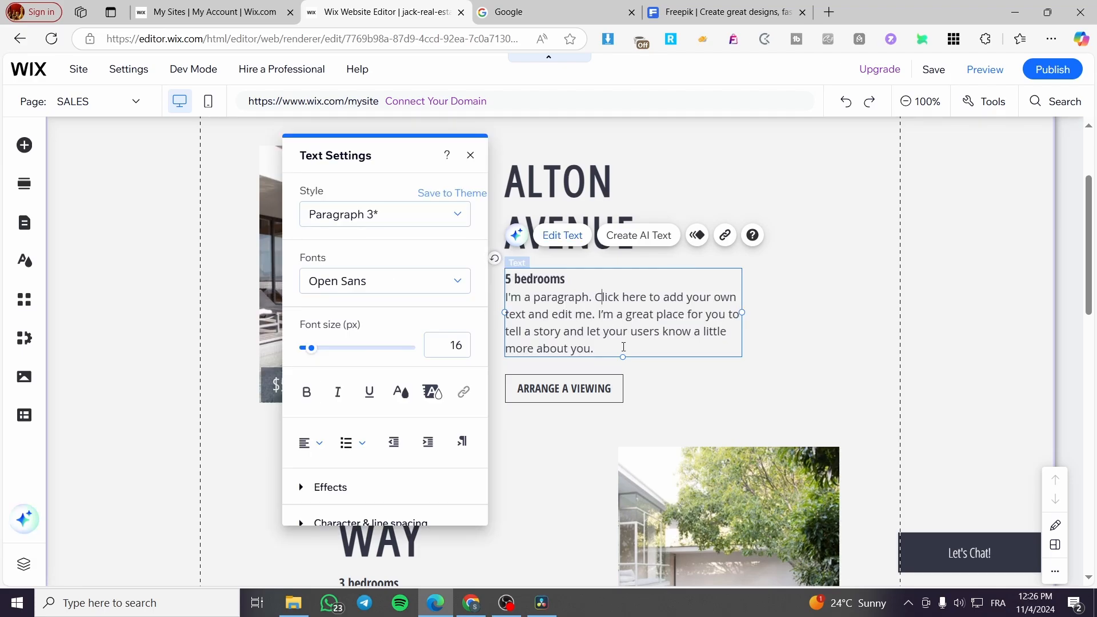
left_click_drag(623, 346, 499, 297)
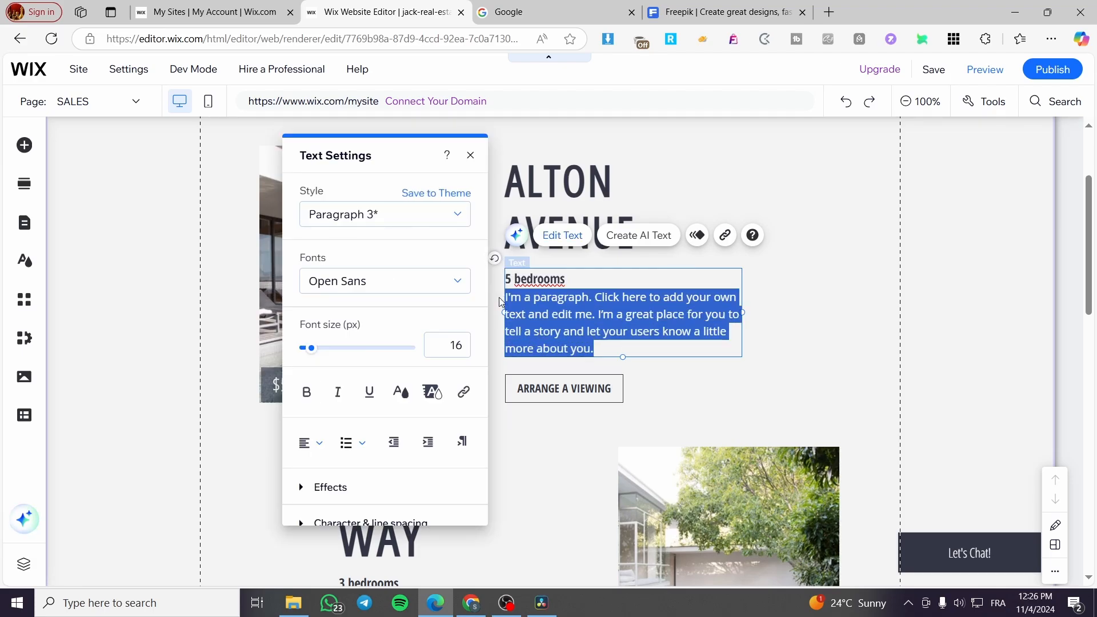
left_click(905, 389)
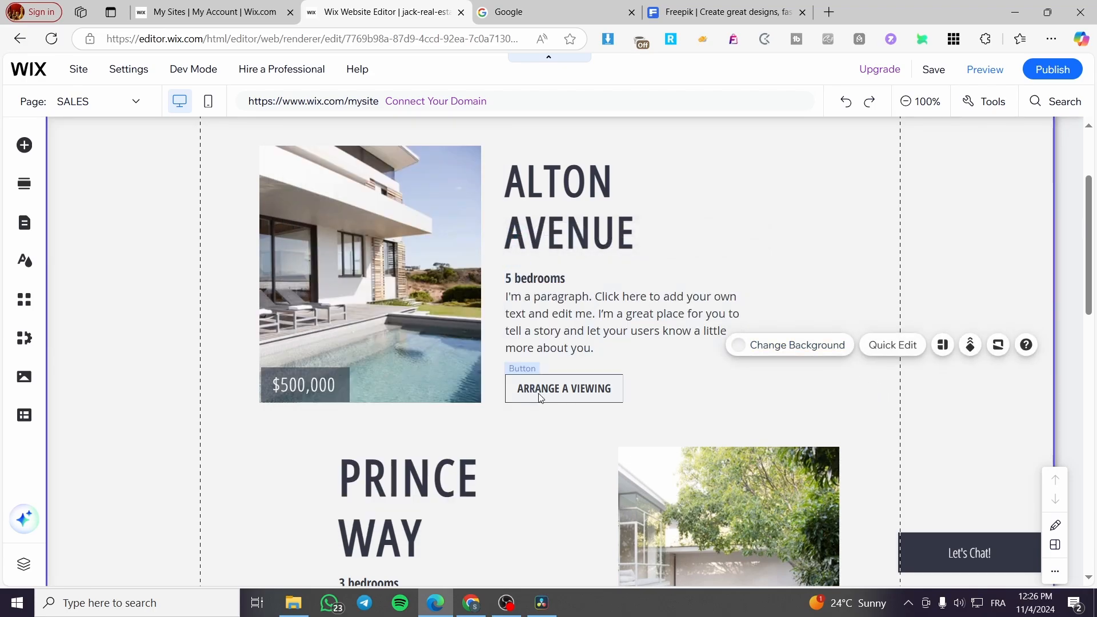
Step: Open the AGENTS page from the site pages and look over the agent cards in the Our Agents section
scroll(541, 398, "up", 3)
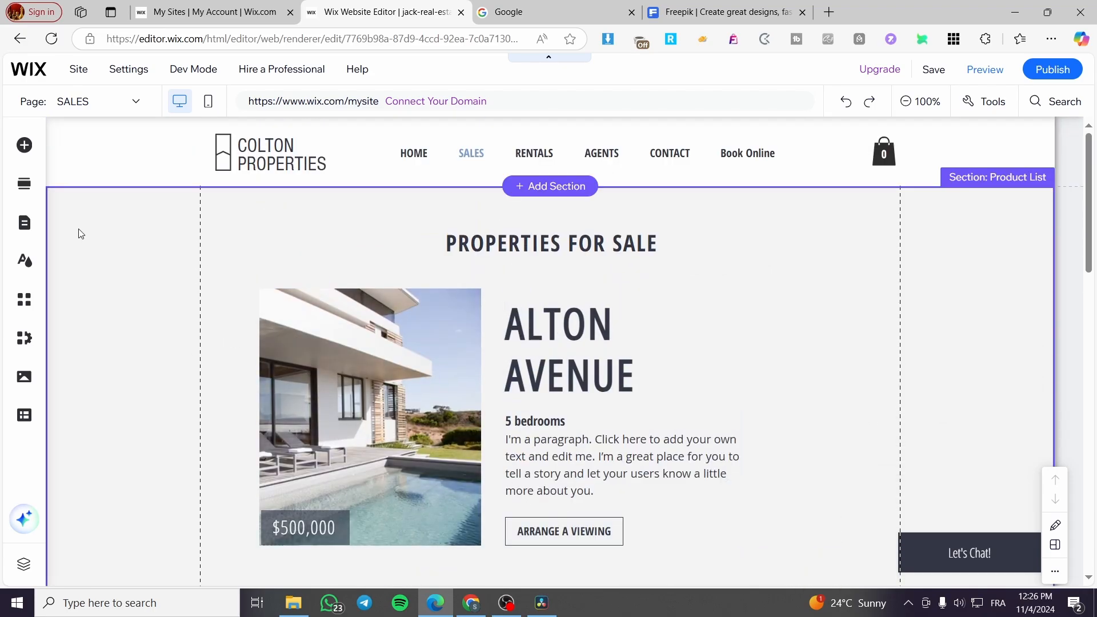
left_click(31, 223)
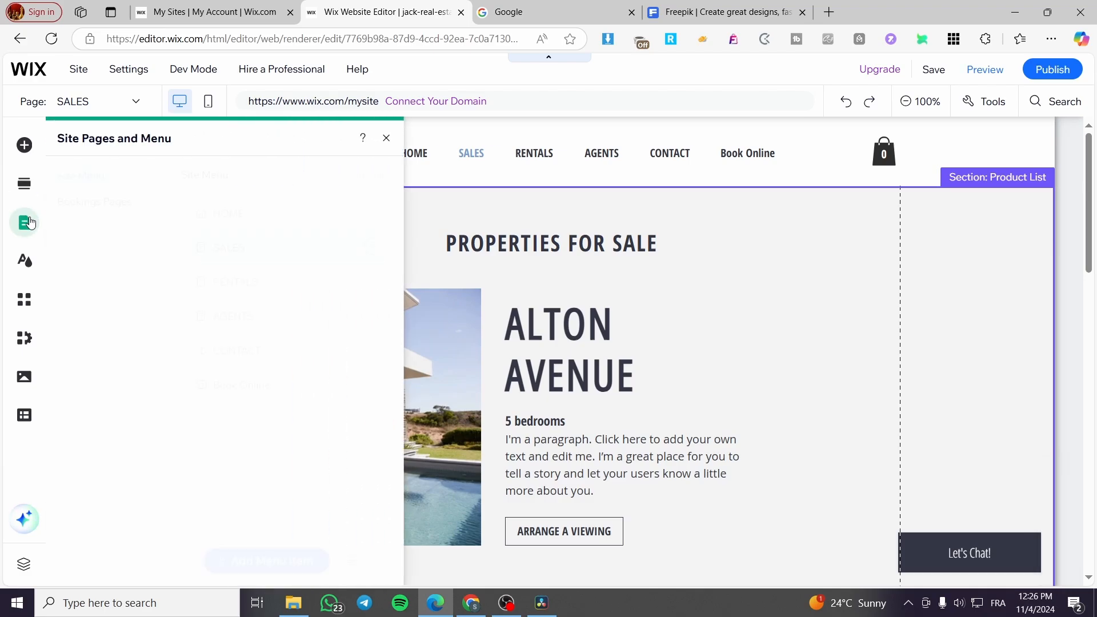
left_click(249, 323)
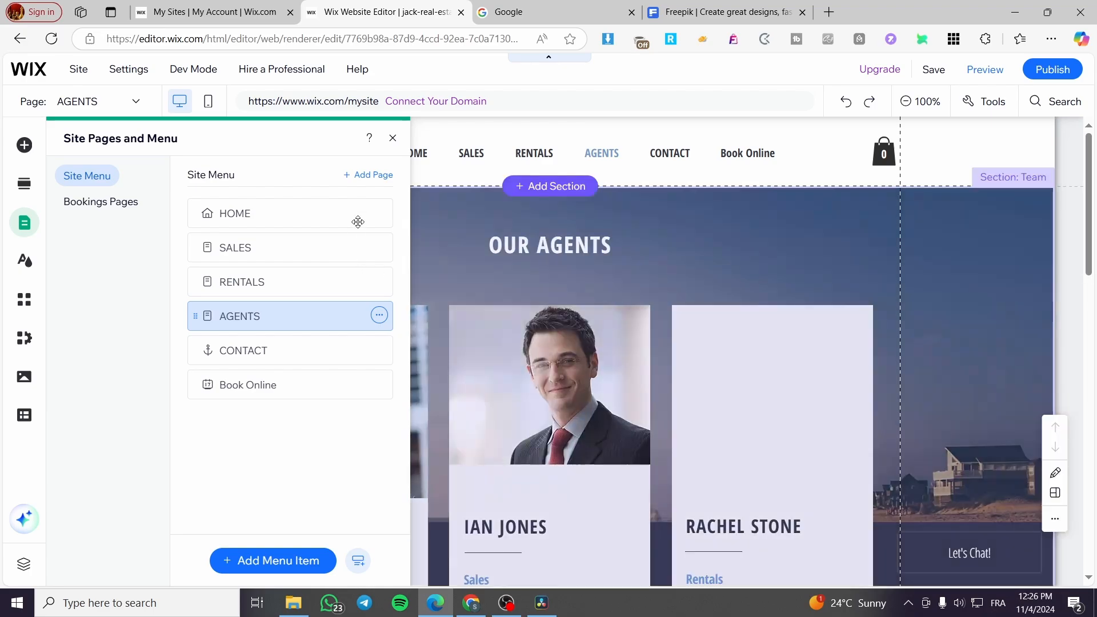
left_click(392, 139)
scroll(749, 384, "down", 3)
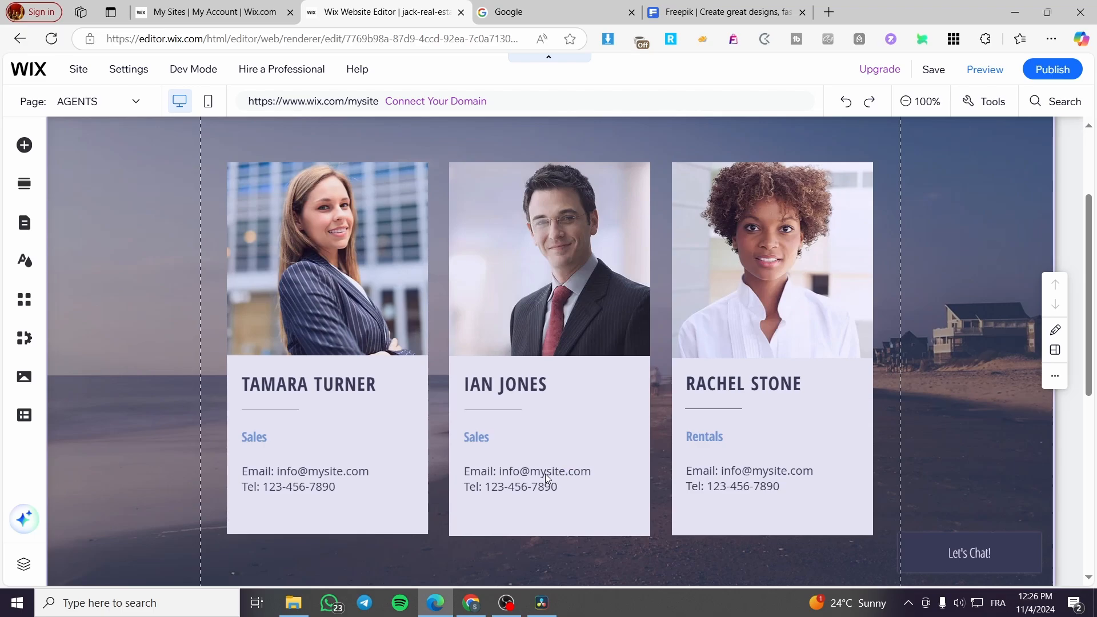
scroll(545, 475, "down", 7)
scroll(512, 450, "up", 10)
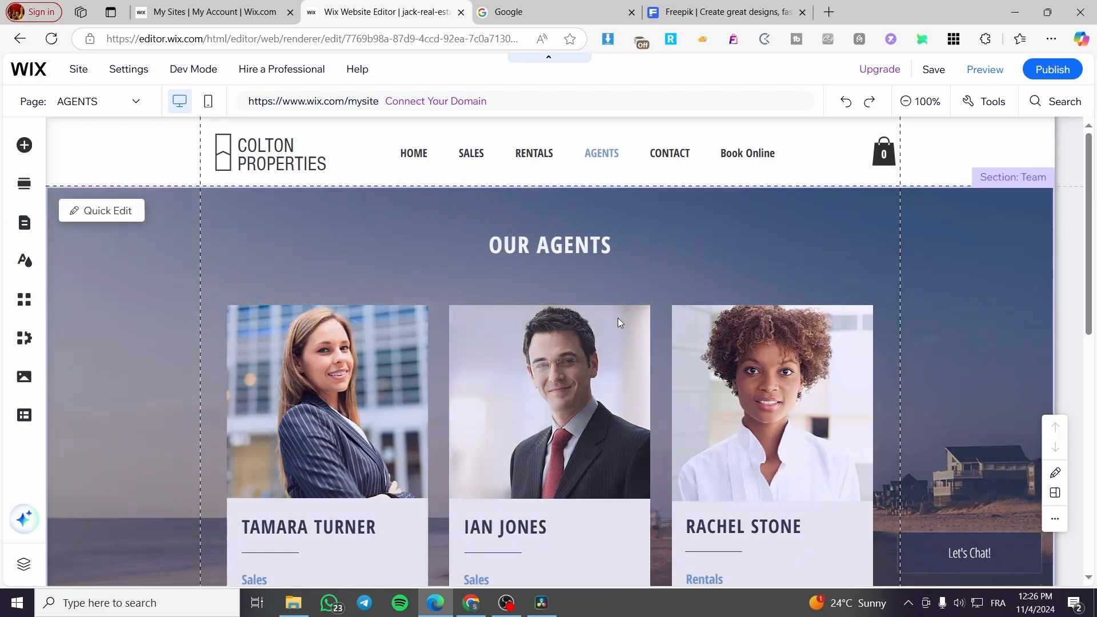
Step: Open the RENTALS page from the site pages and look over the Latest Rental Properties section
left_click(23, 226)
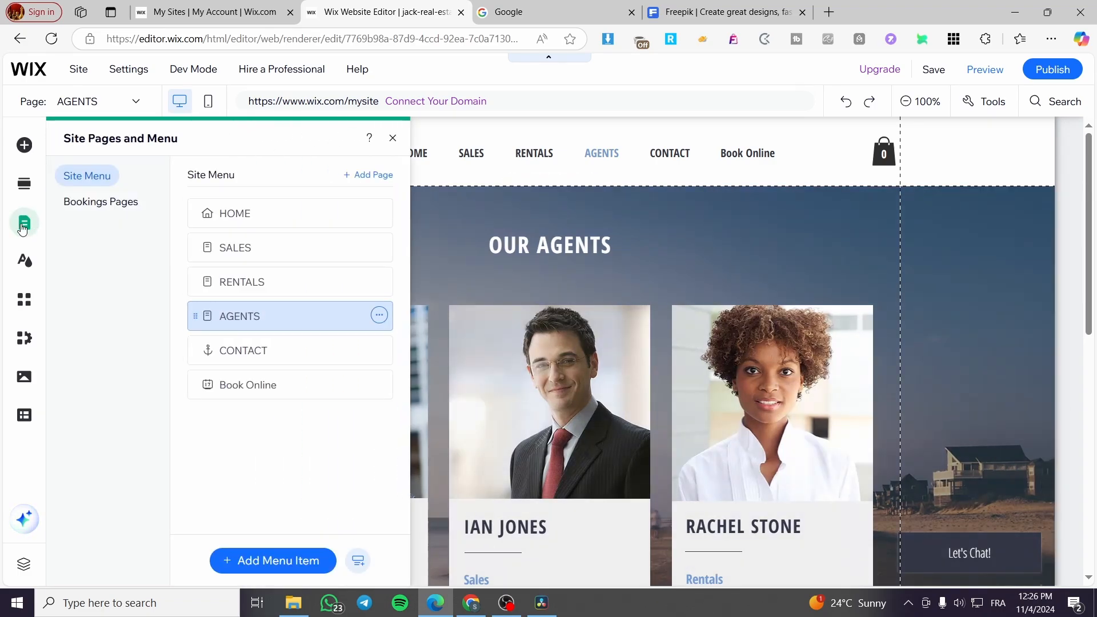
left_click(267, 280)
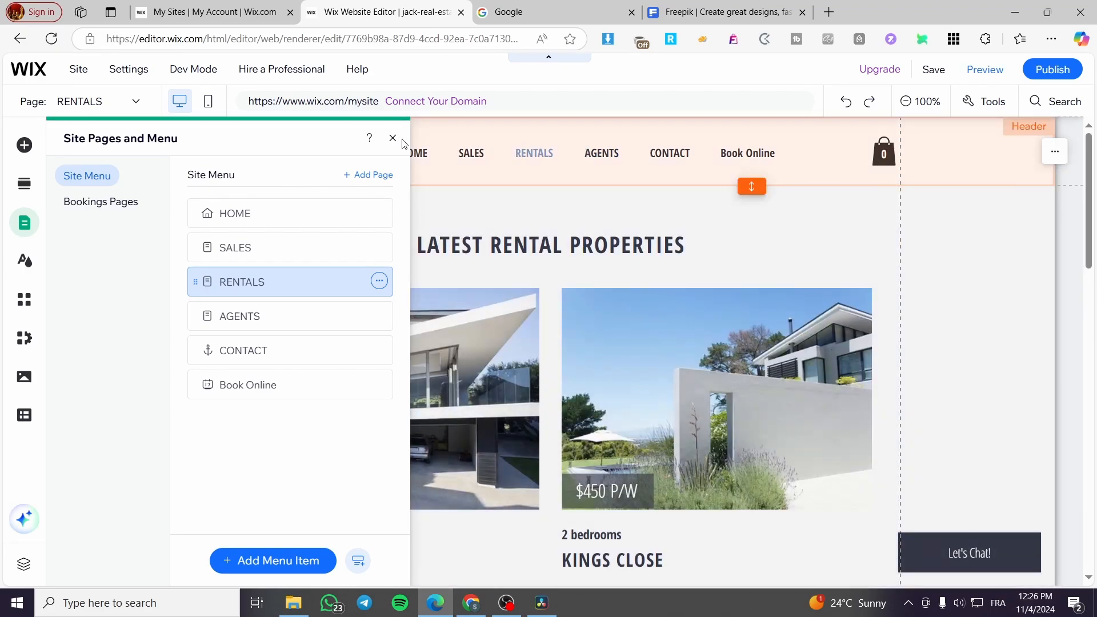
left_click(931, 430)
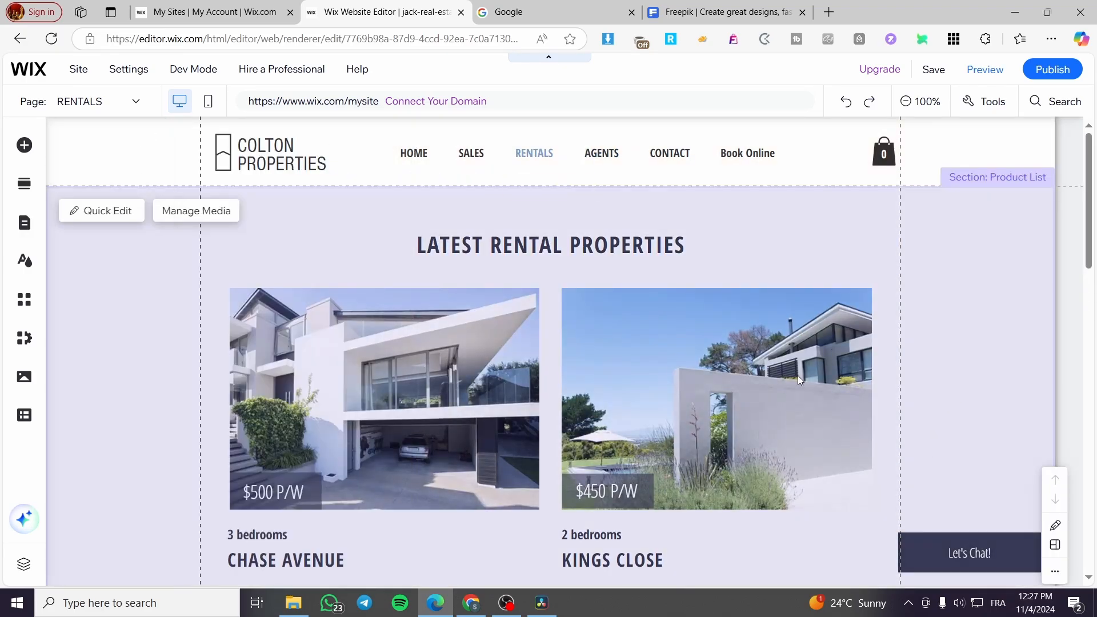
scroll(798, 378, "down", 3)
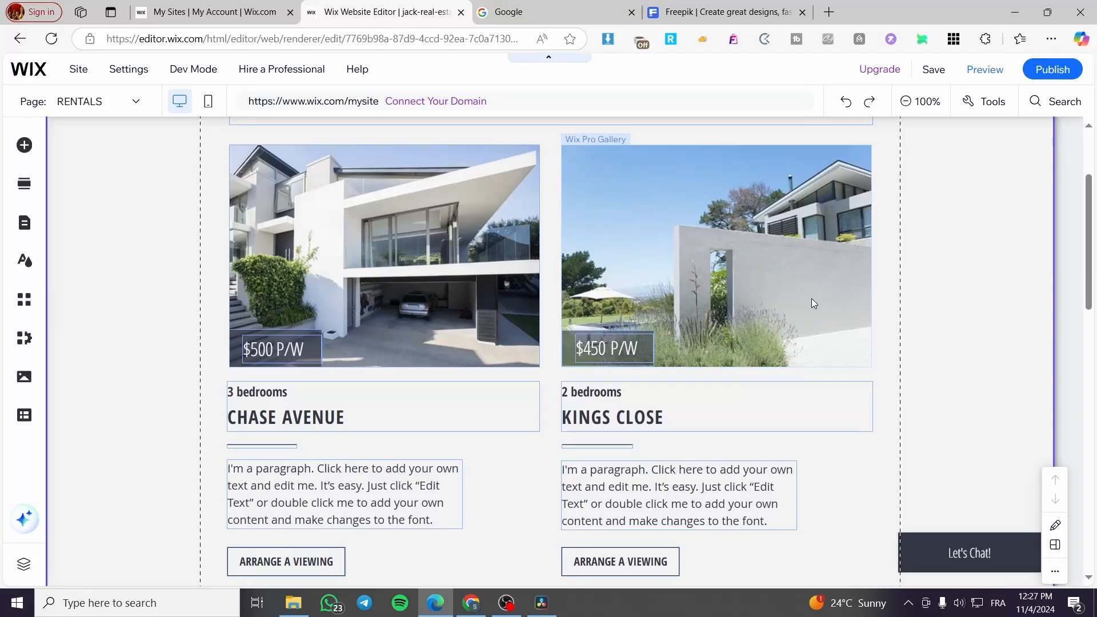
left_click(183, 297)
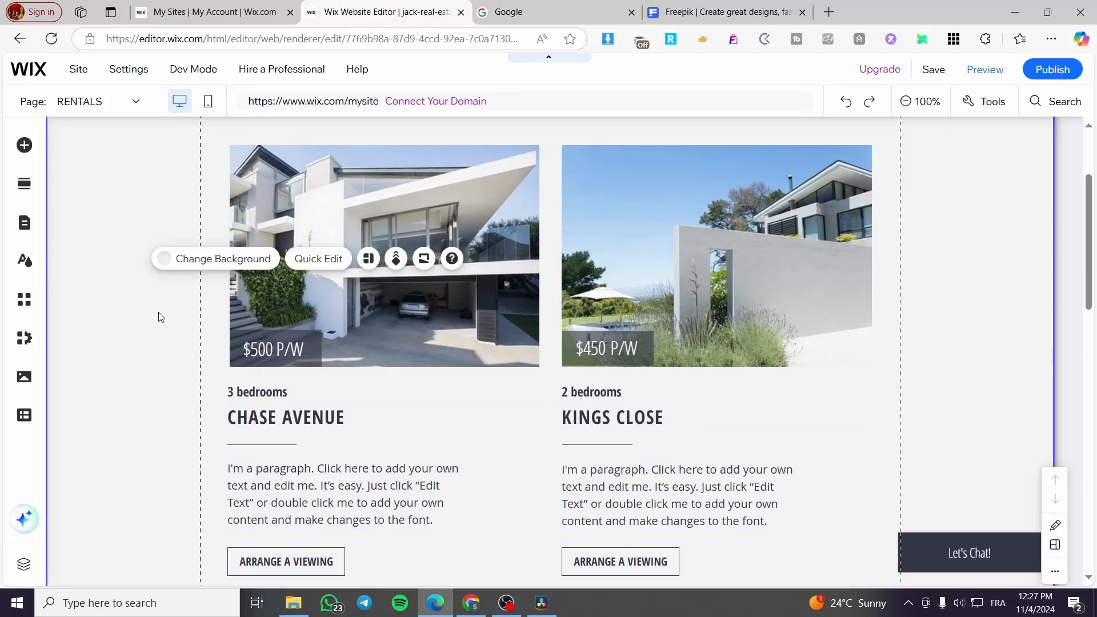
Step: Inspect the images in the Chase Avenue rental's gallery, leaving the media as they are
scroll(340, 310, "up", 3)
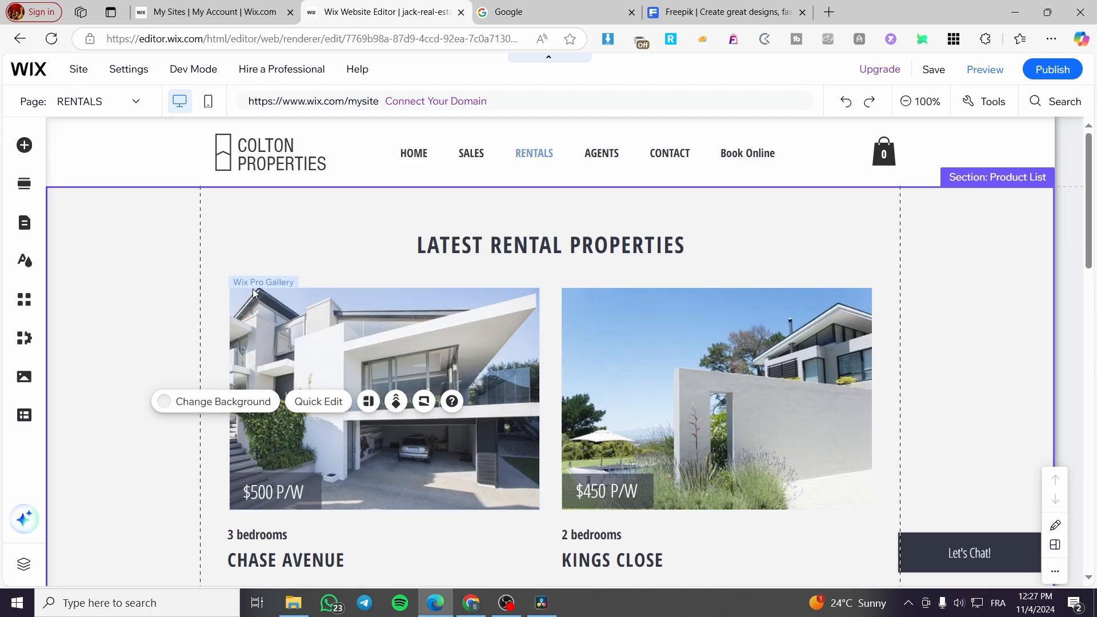
left_click(366, 305)
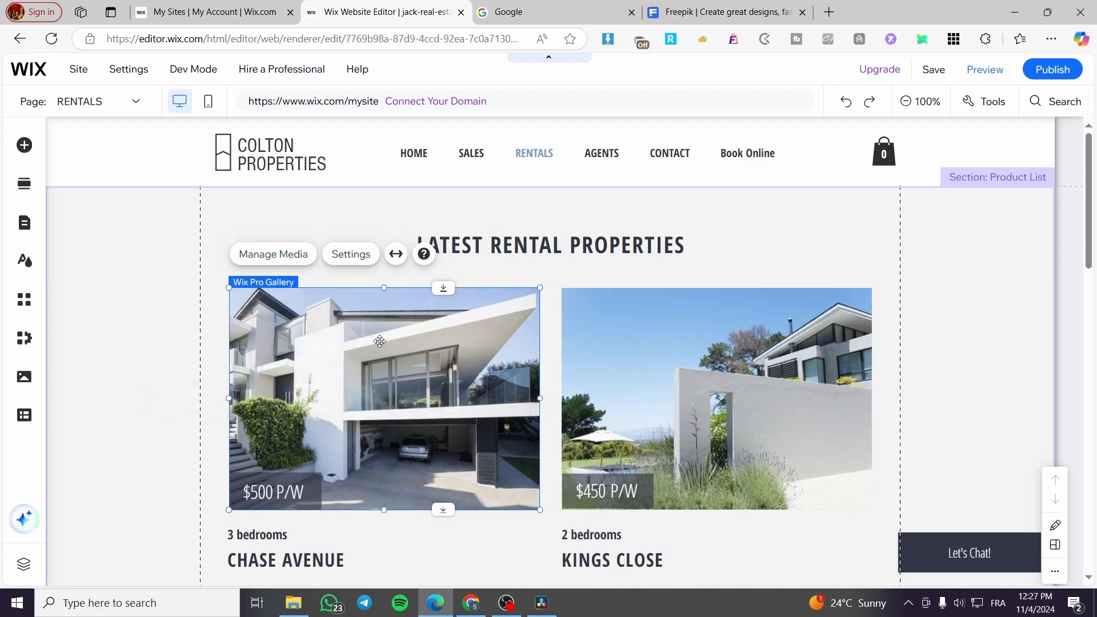
left_click(990, 316)
scroll(698, 409, "down", 3)
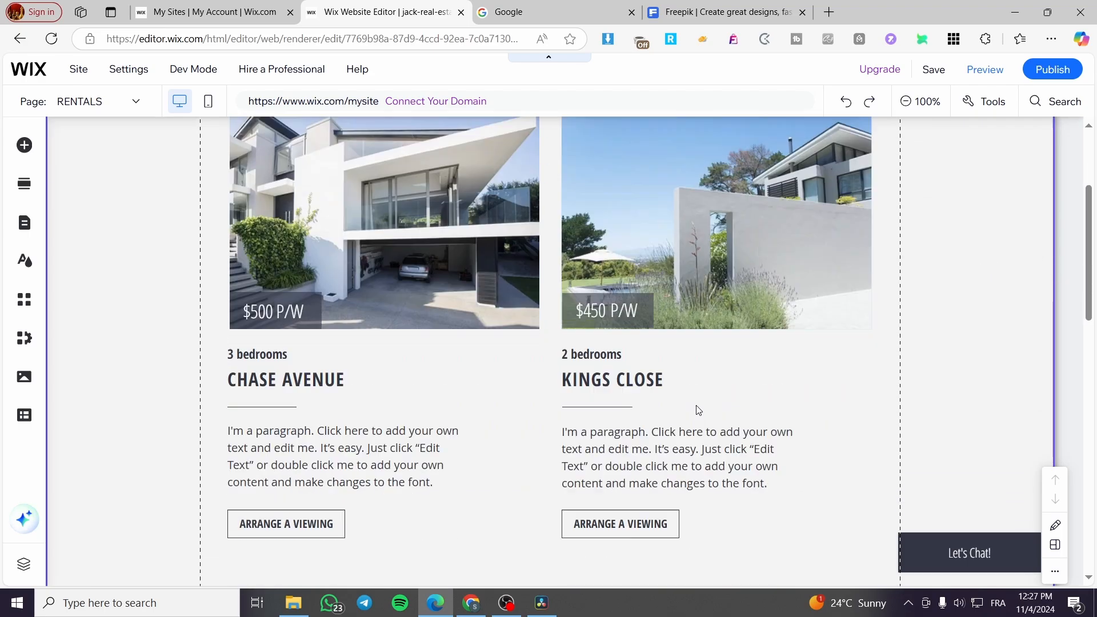
left_click(414, 230)
scroll(364, 303, "up", 3)
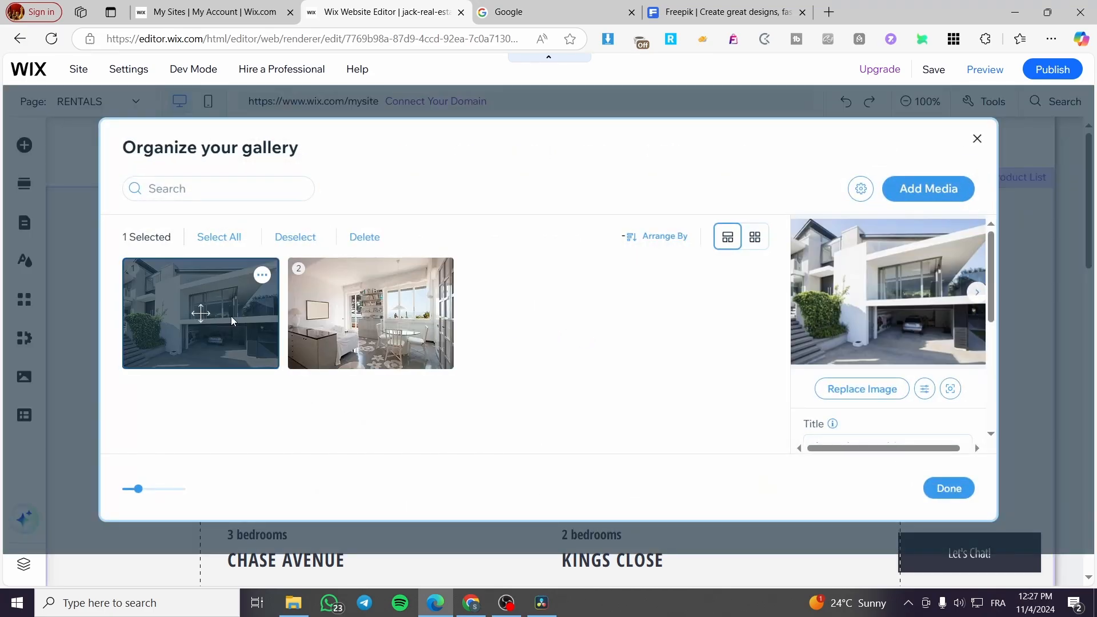
key("Escape")
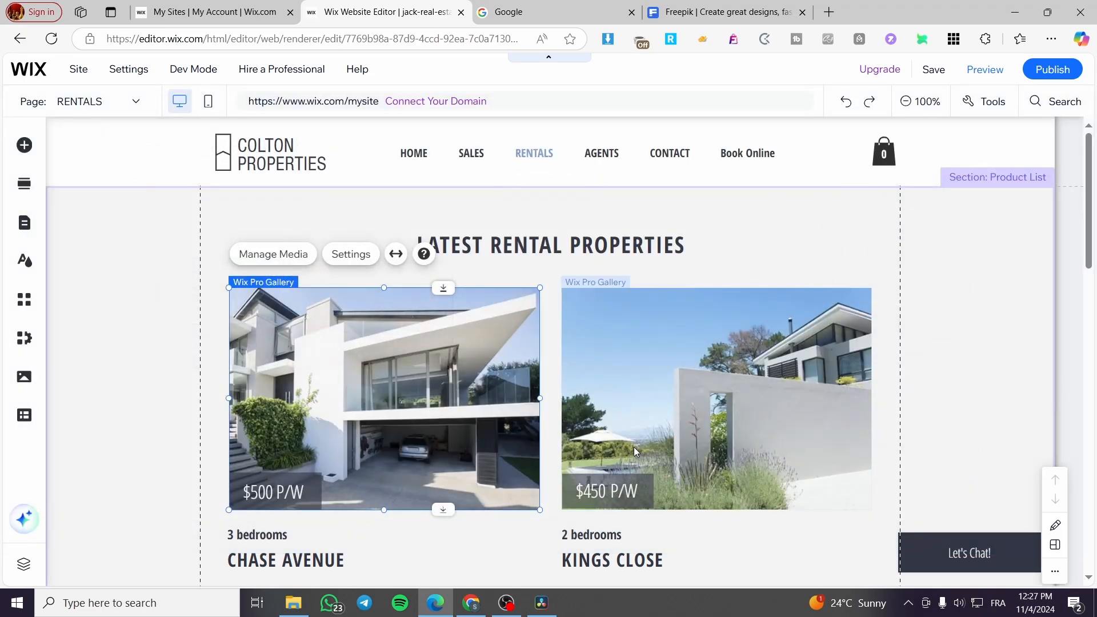
Step: Duplicate the Chase Avenue rental's photo gallery in the Latest Rental Properties section
scroll(918, 330, "down", 4)
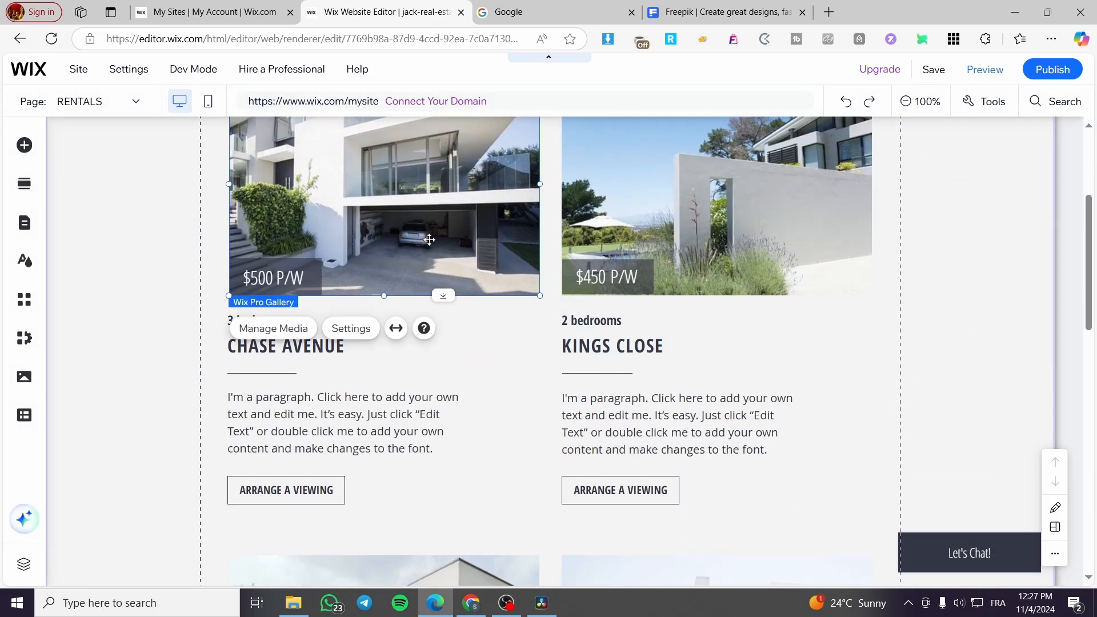
right_click(376, 239)
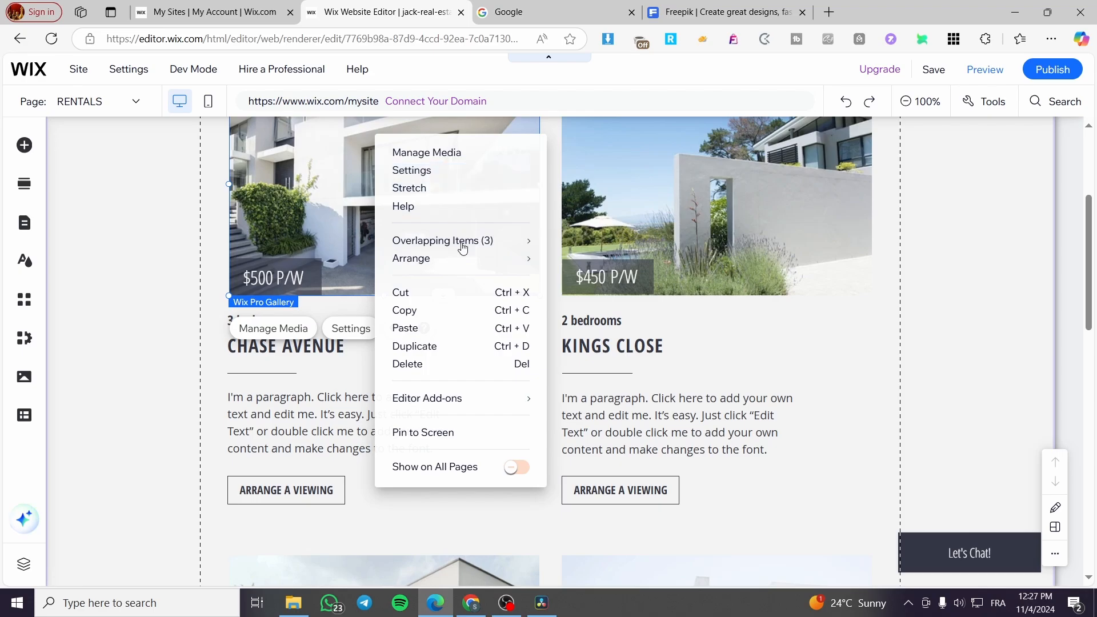
left_click(468, 346)
scroll(650, 348, "up", 2)
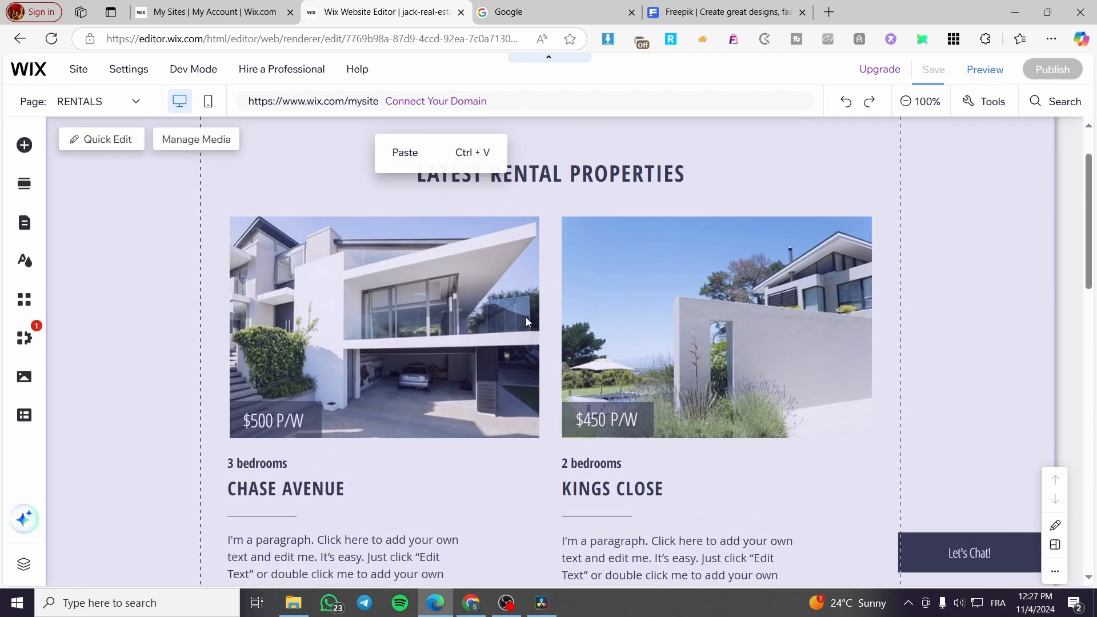
left_click(959, 250)
scroll(959, 253, "down", 14)
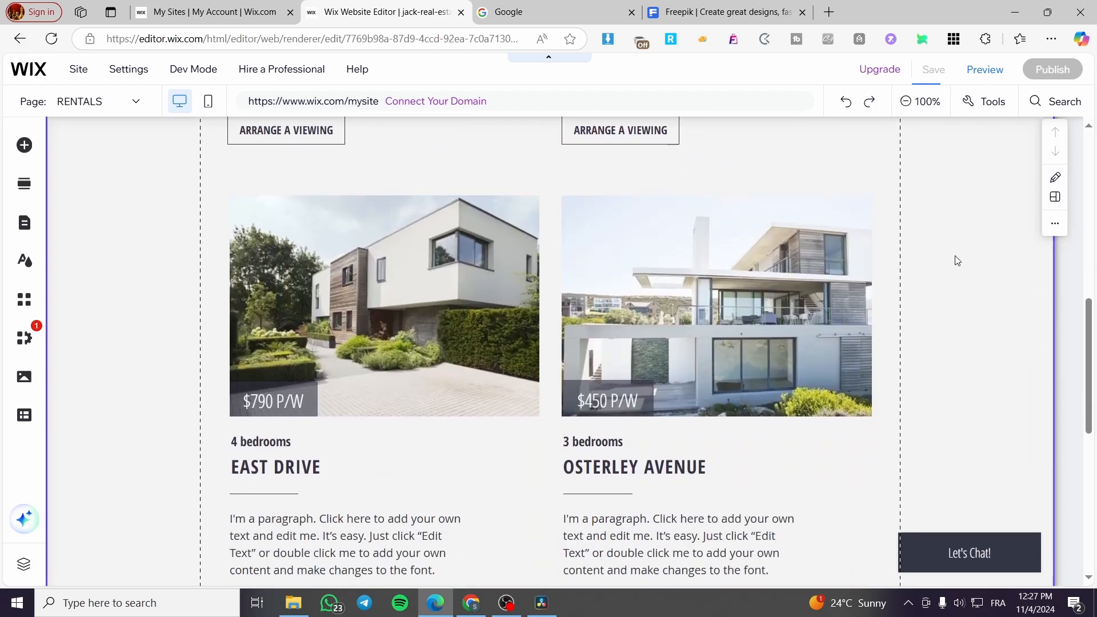
scroll(954, 257, "up", 8)
scroll(926, 294, "up", 7)
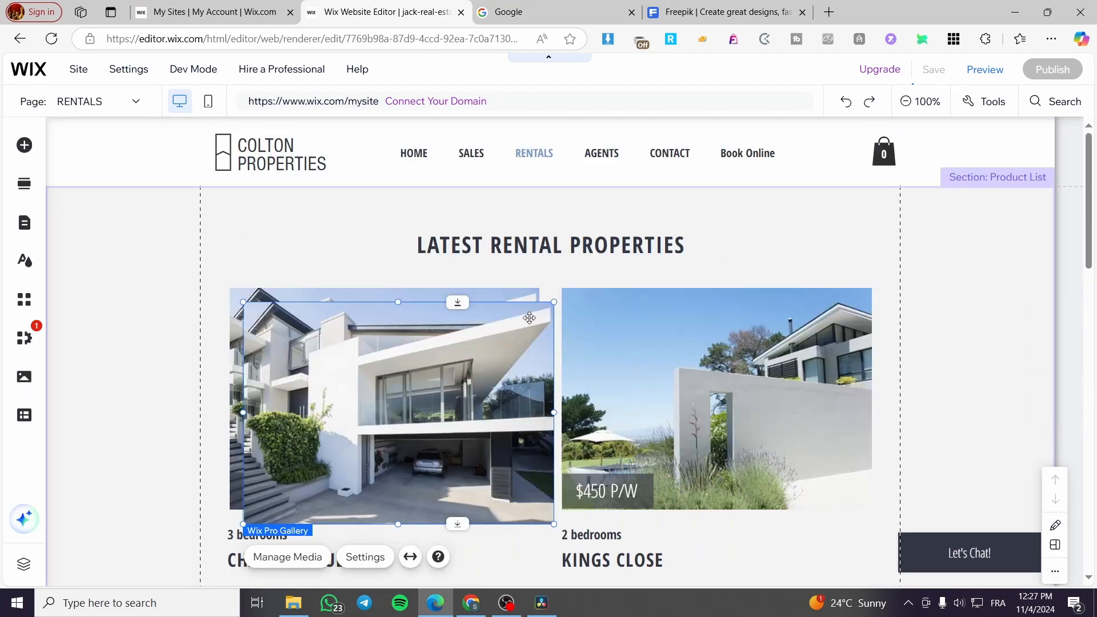
Step: Extend the Product List section downward and move the duplicated gallery into the free space below the East Drive listing
scroll(419, 348, "down", 1)
left_click_drag(420, 348, 399, 243)
scroll(706, 345, "down", 7)
scroll(408, 313, "up", 4)
scroll(563, 300, "down", 11)
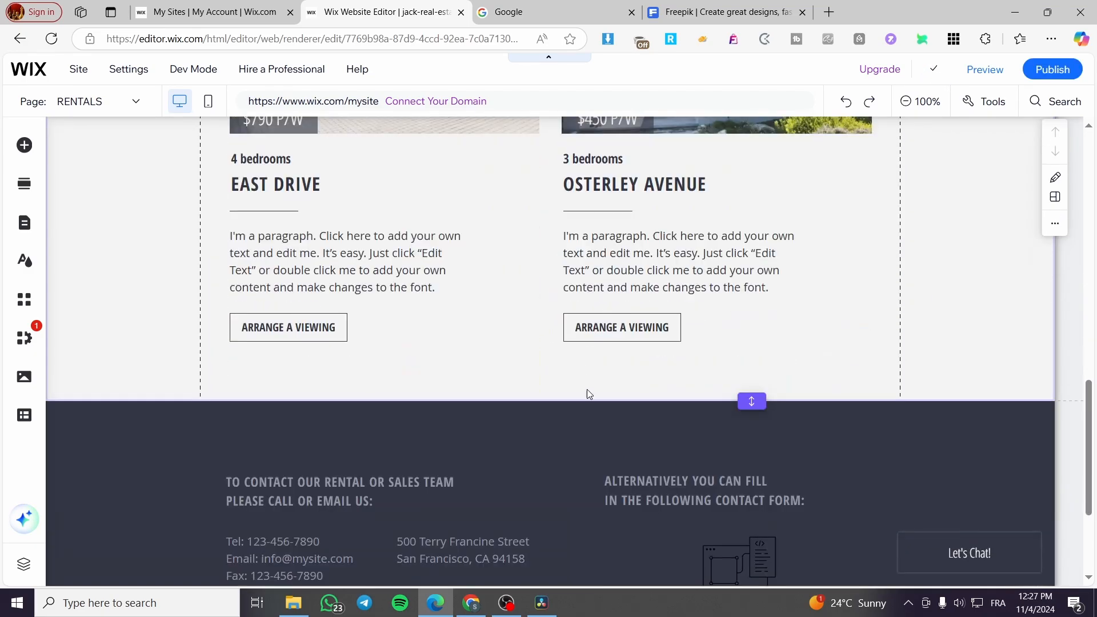
left_click_drag(751, 401, 767, 563)
scroll(687, 387, "up", 10)
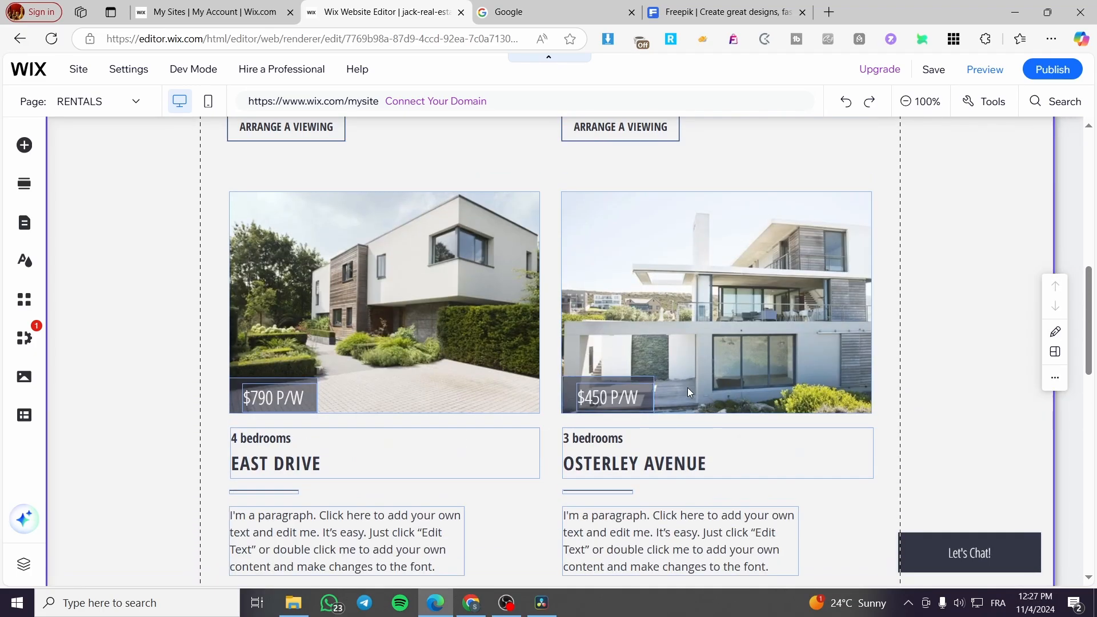
left_click_drag(438, 222, 425, 420)
scroll(444, 395, "down", 10)
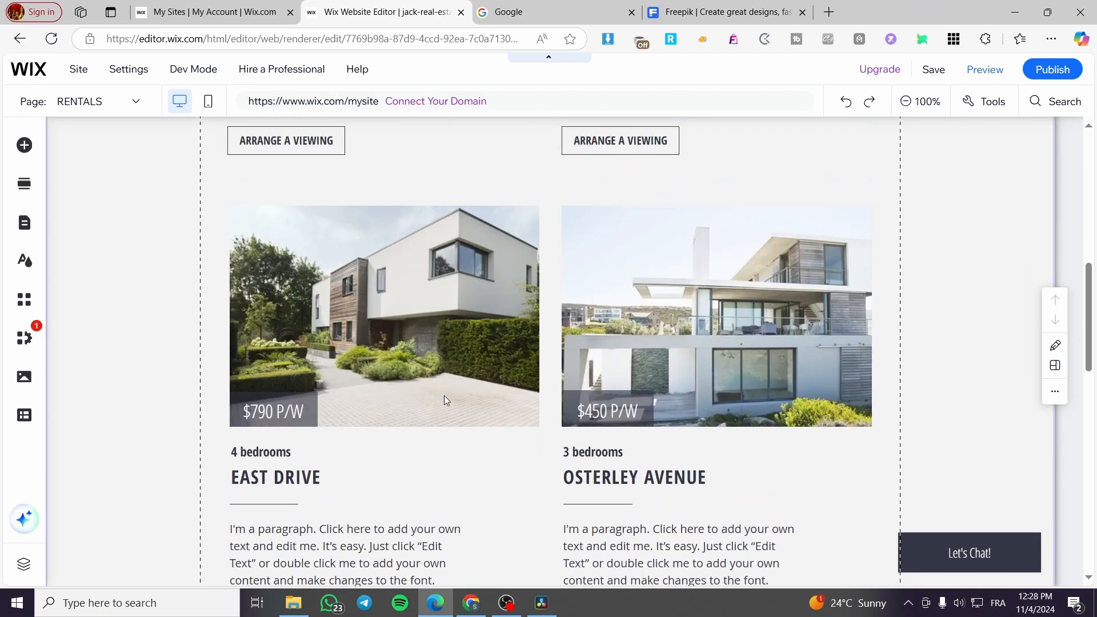
Step: Duplicate Chase Avenue's $500 P/W price box and place the copy over the lower corner of the duplicated gallery
scroll(385, 307, "up", 6)
left_click(240, 492)
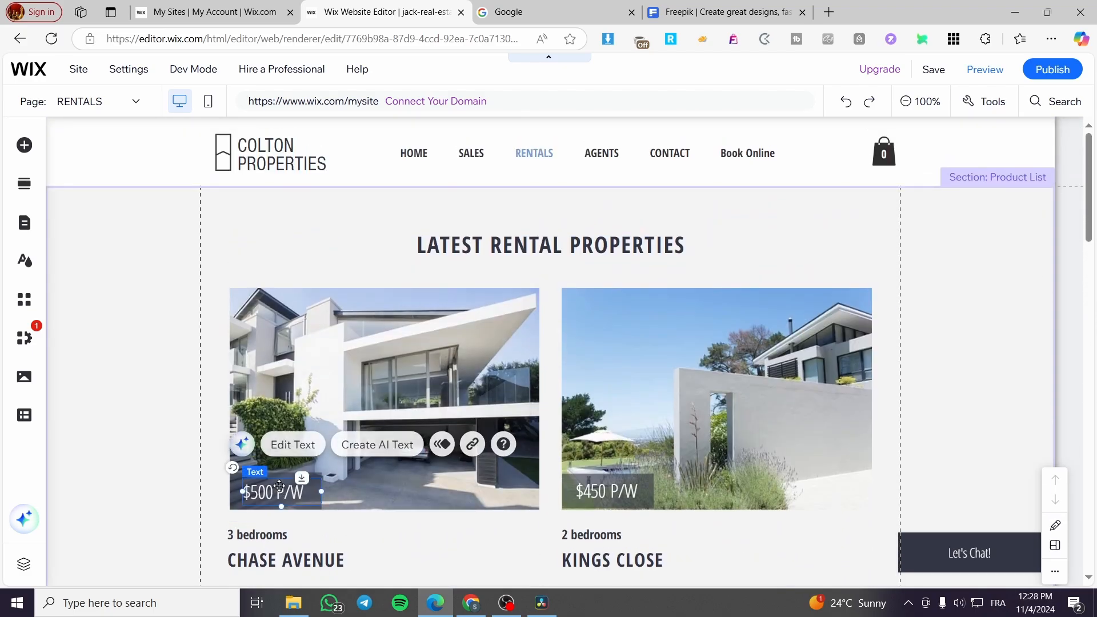
left_click(238, 489)
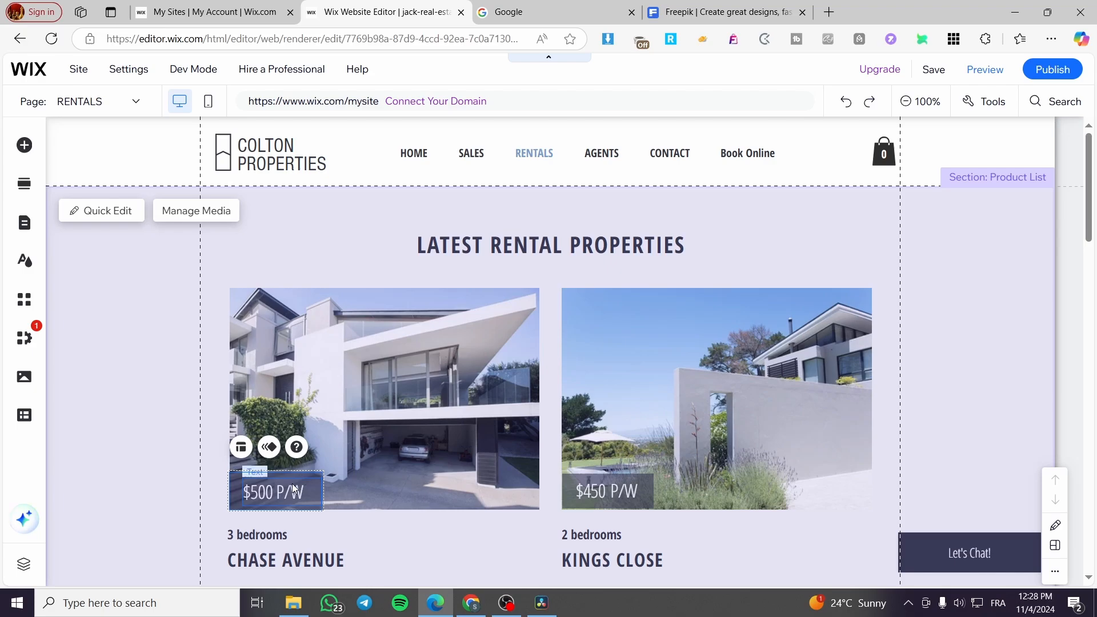
left_click(237, 502)
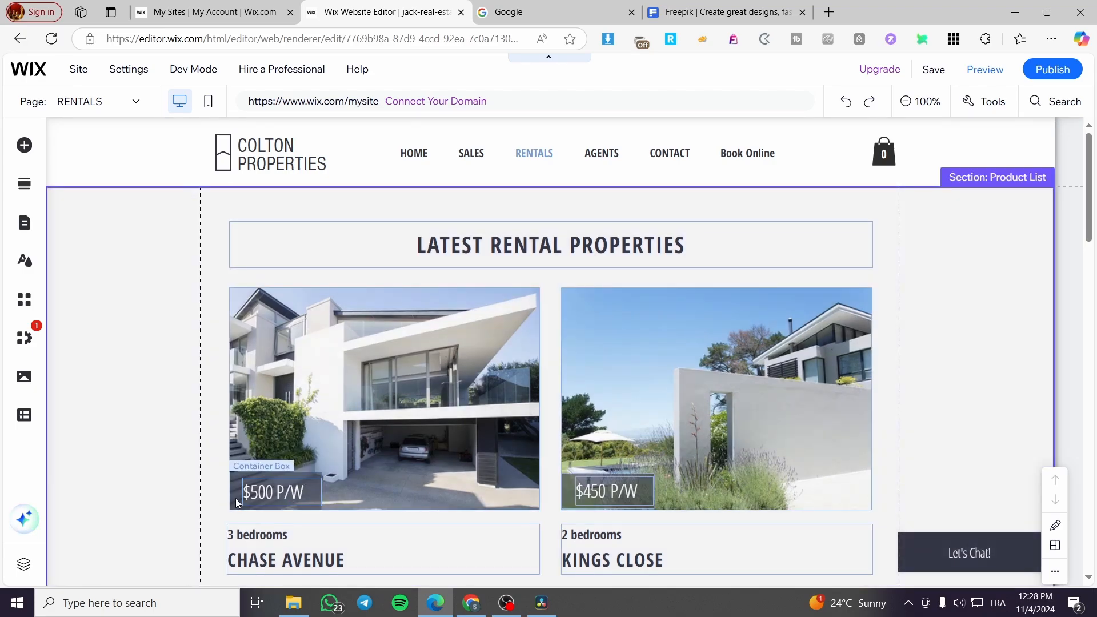
left_click(251, 496)
left_click(266, 493)
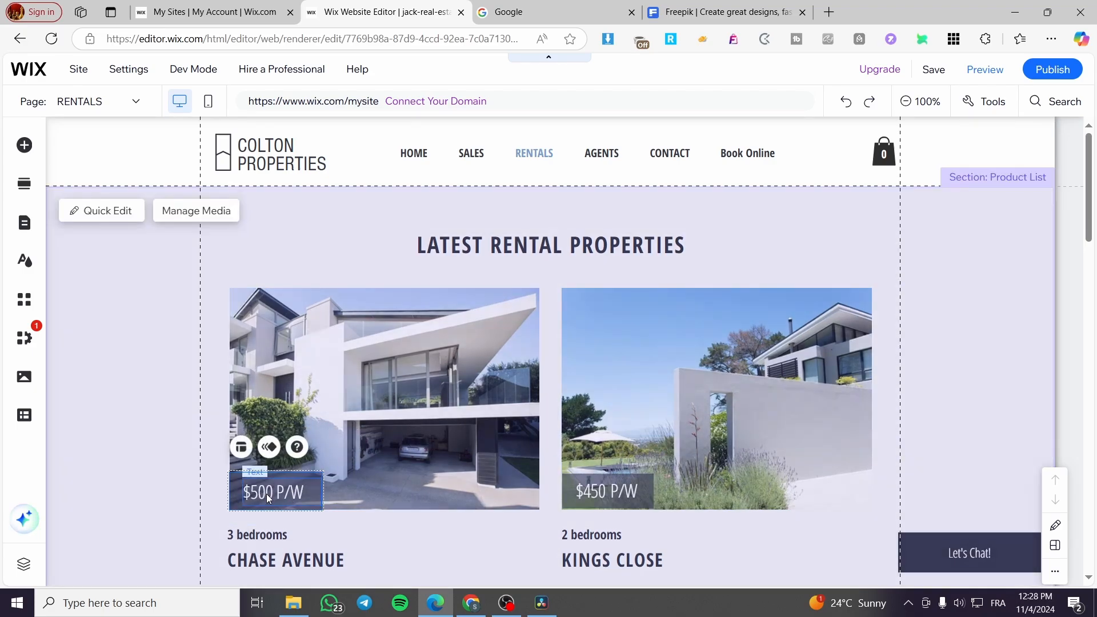
left_click(234, 492)
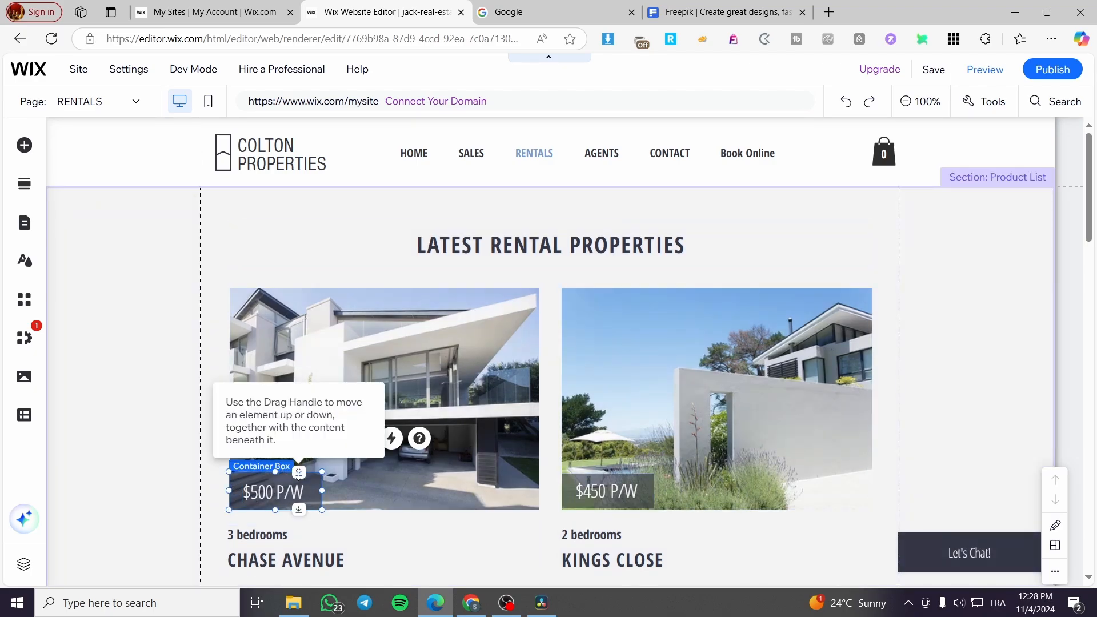
scroll(409, 495, "down", 2)
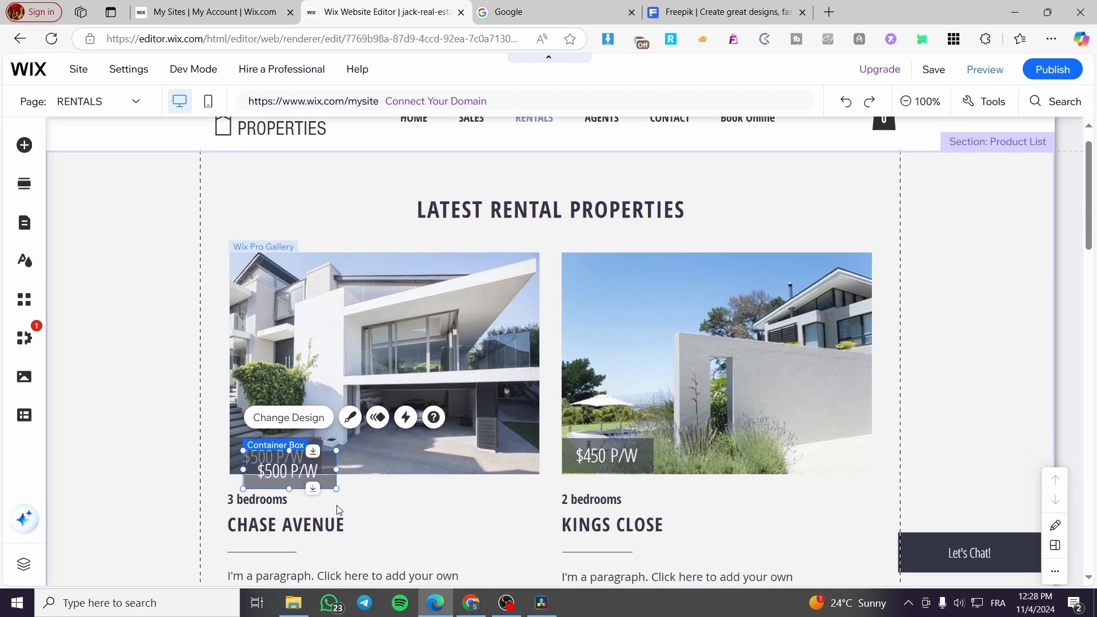
left_click_drag(265, 435, 318, 470)
scroll(342, 451, "down", 7)
scroll(512, 457, "up", 7)
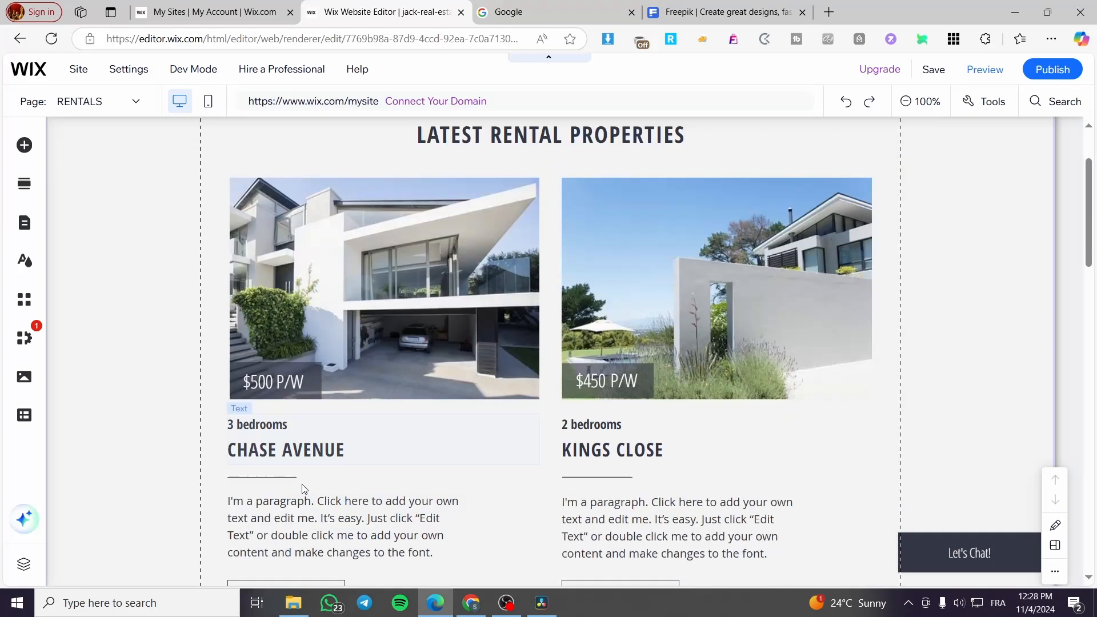
Step: Duplicate the "3 bedrooms / CHASE AVENUE" text and place the copy directly beneath the duplicated gallery
scroll(304, 489, "down", 1)
left_click(277, 393)
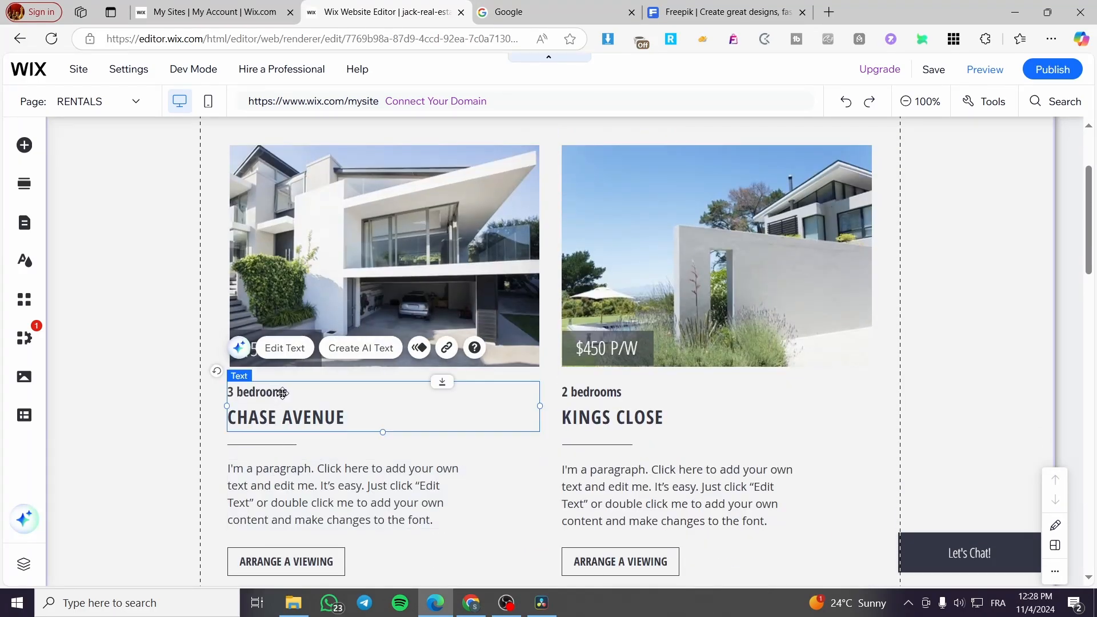
left_click_drag(344, 404, 391, 378)
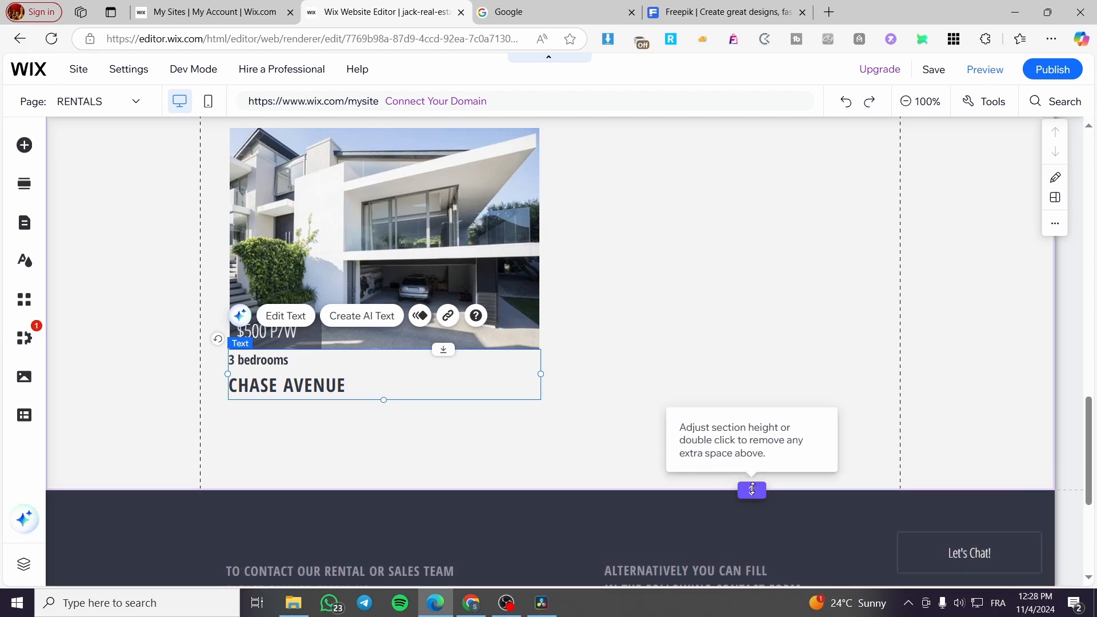
Step: Increase the rental section's height to about 2320 to leave more room below the new listing
left_click_drag(752, 490, 767, 612)
scroll(687, 451, "down", 5)
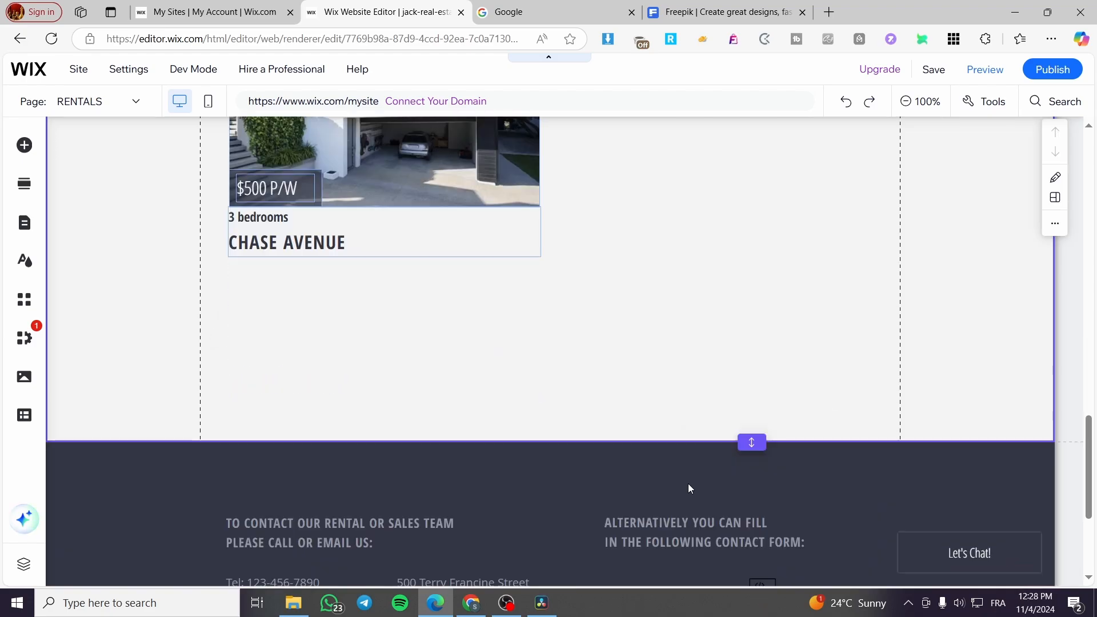
scroll(751, 297, "up", 10)
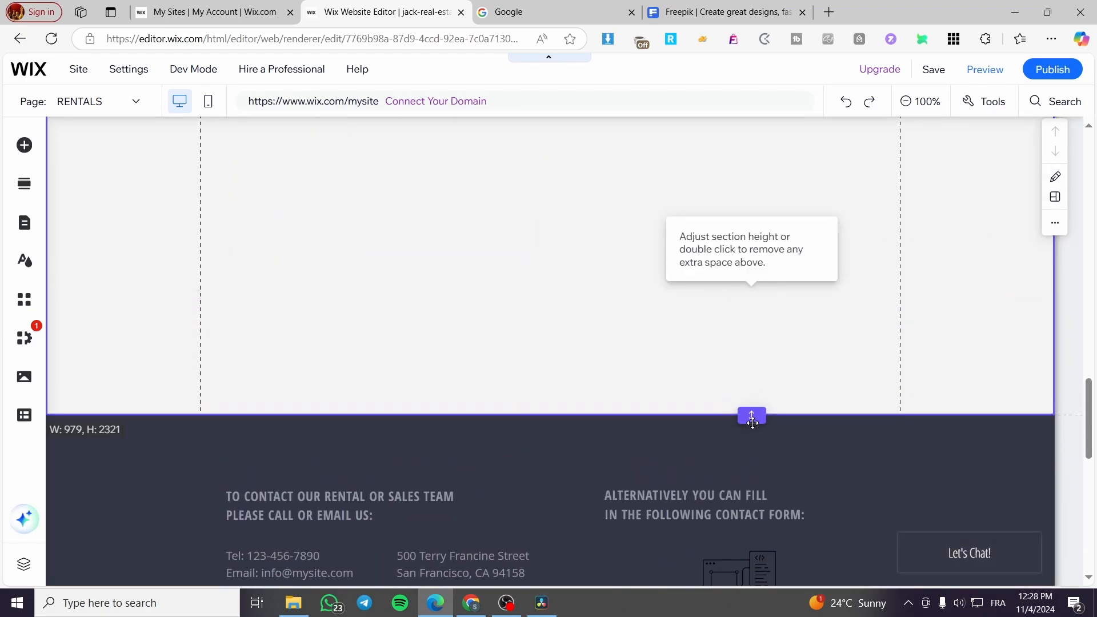
Step: Open the Book Online page from the site pages and look over the service cards under Our Services
scroll(392, 369, "up", 5)
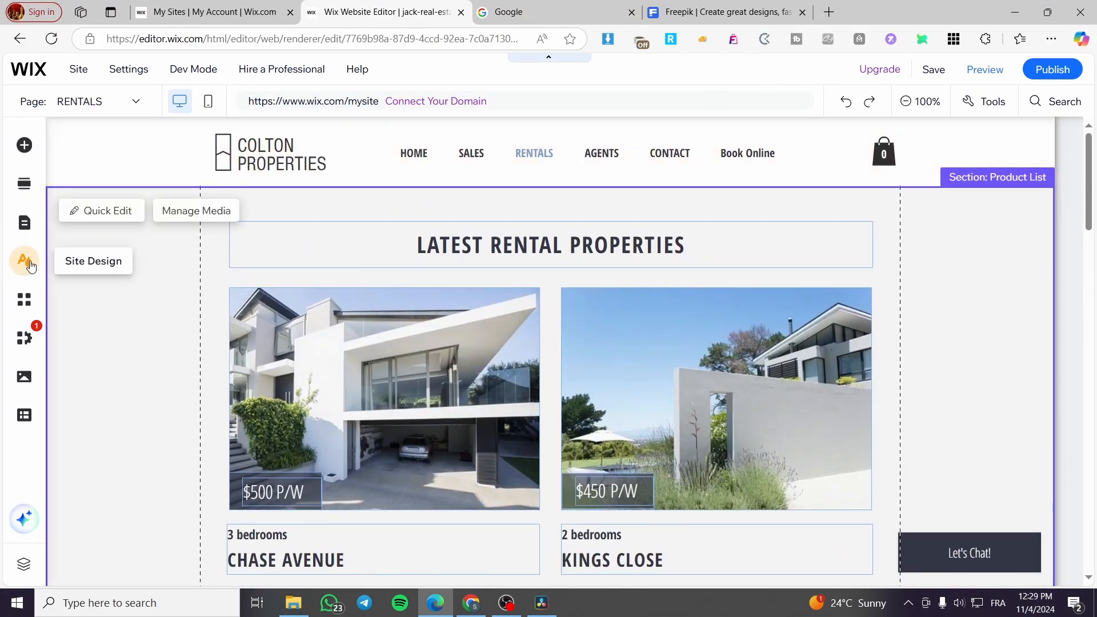
left_click(25, 225)
left_click(252, 378)
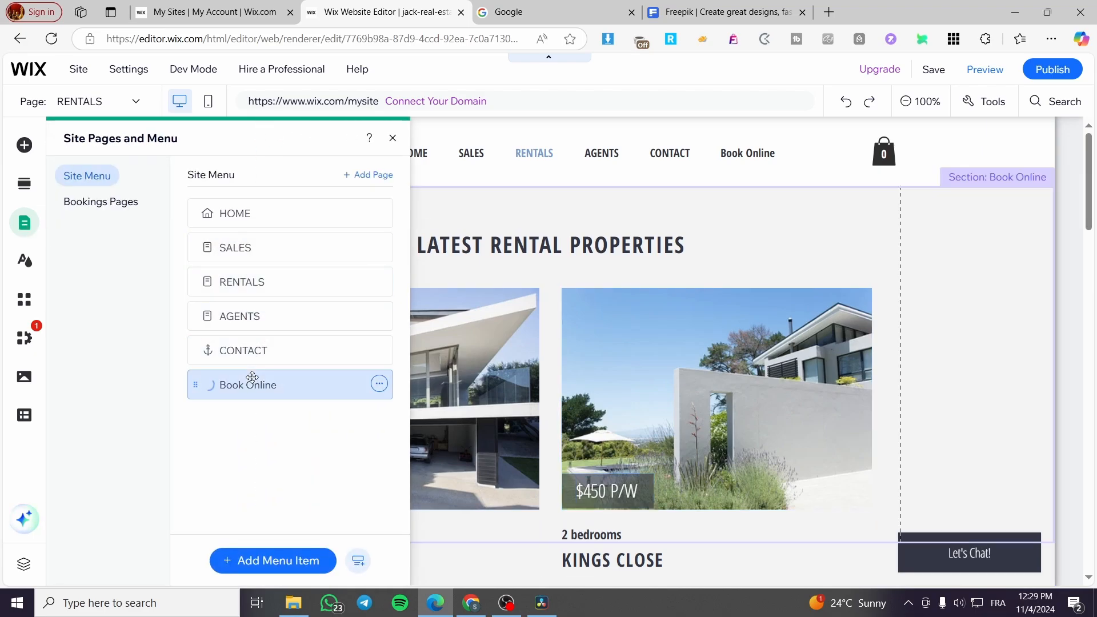
left_click(394, 139)
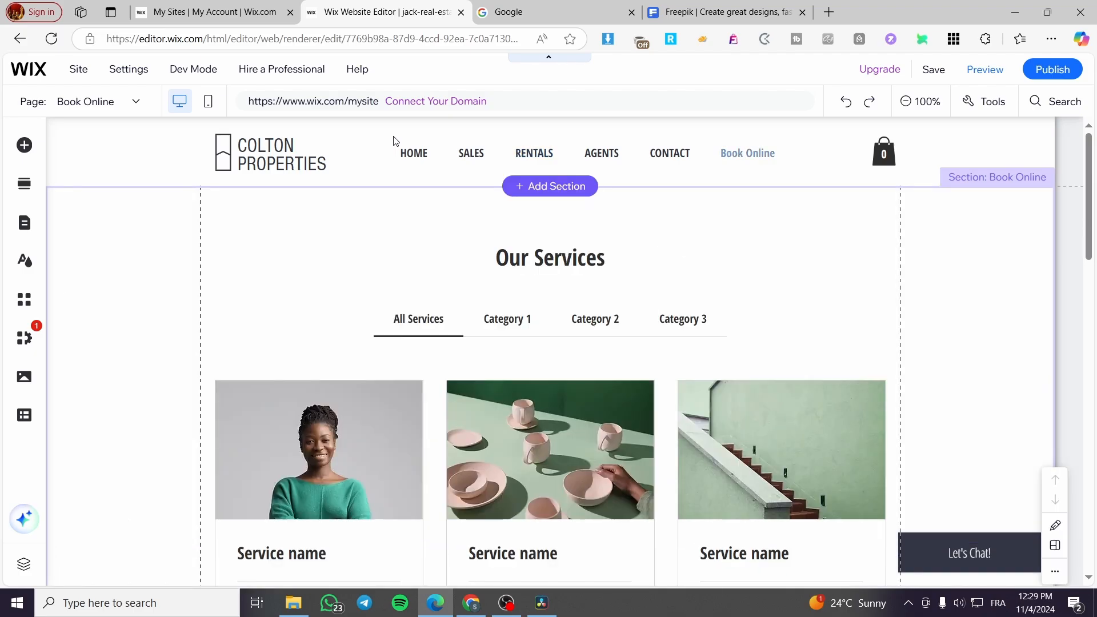
scroll(373, 315, "down", 4)
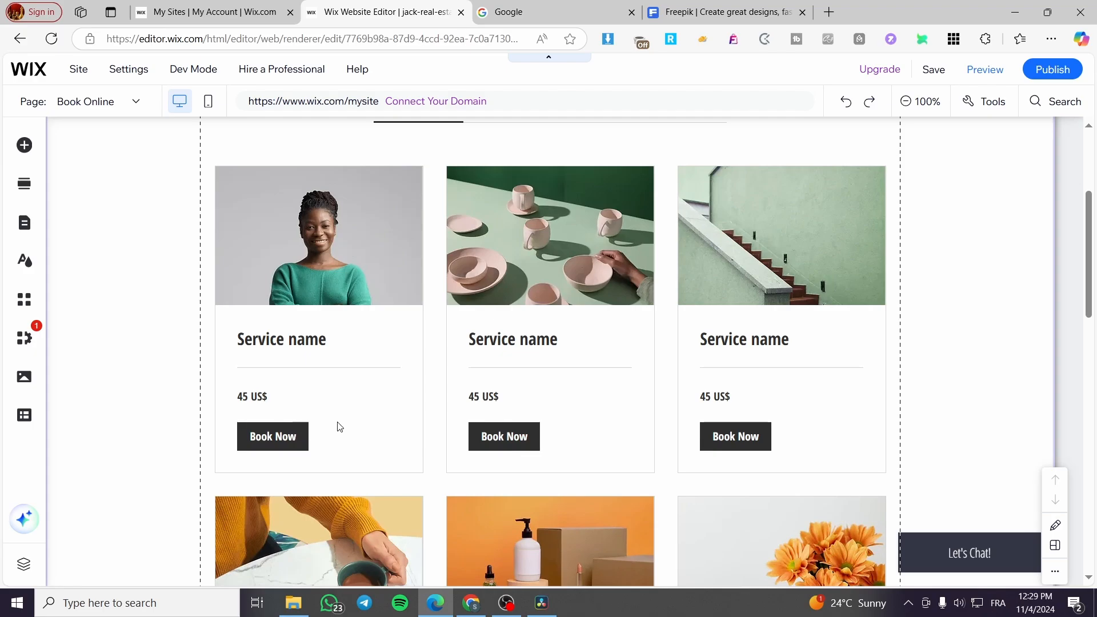
scroll(340, 427, "down", 3)
scroll(348, 412, "up", 5)
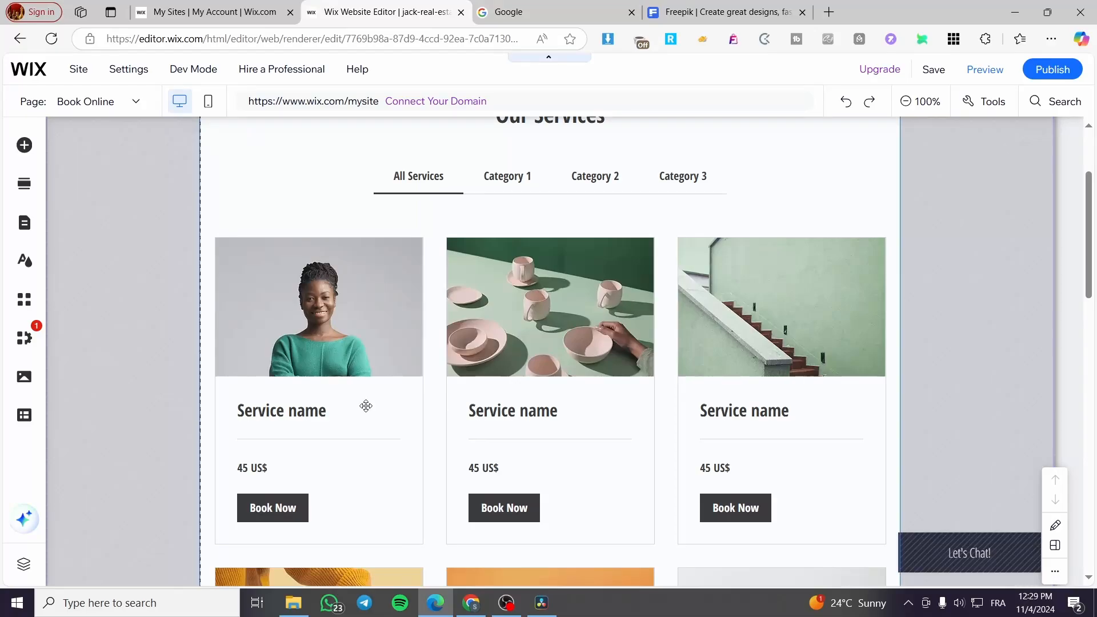
Step: Open the booking services manager and start a new Buyer Consultation appointment from the Real Estate Agency service templates
left_click(366, 406)
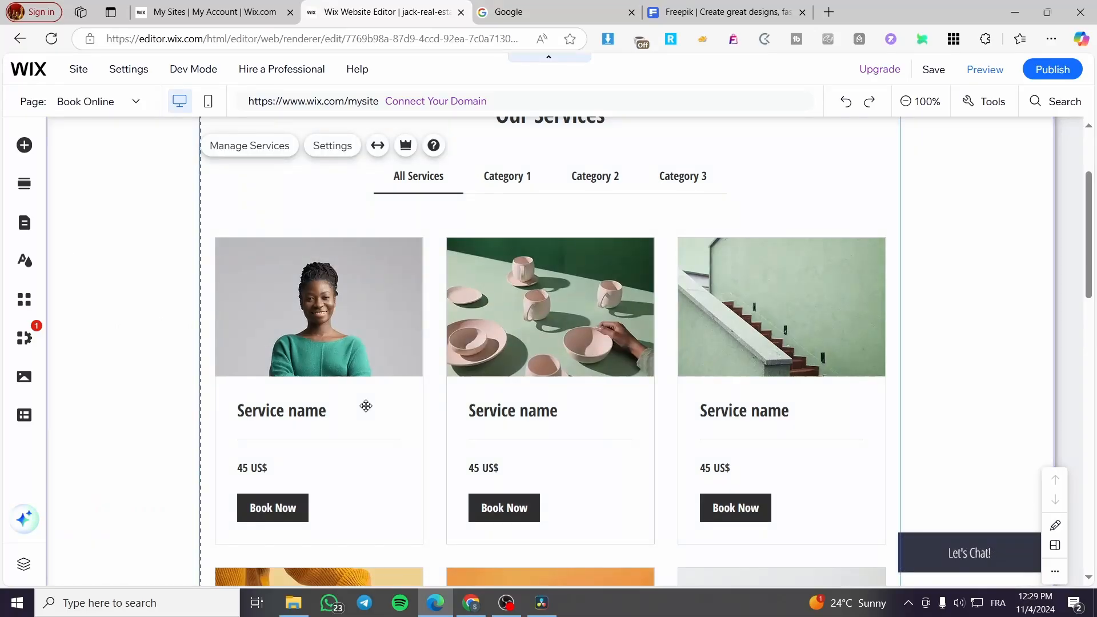
left_click(255, 149)
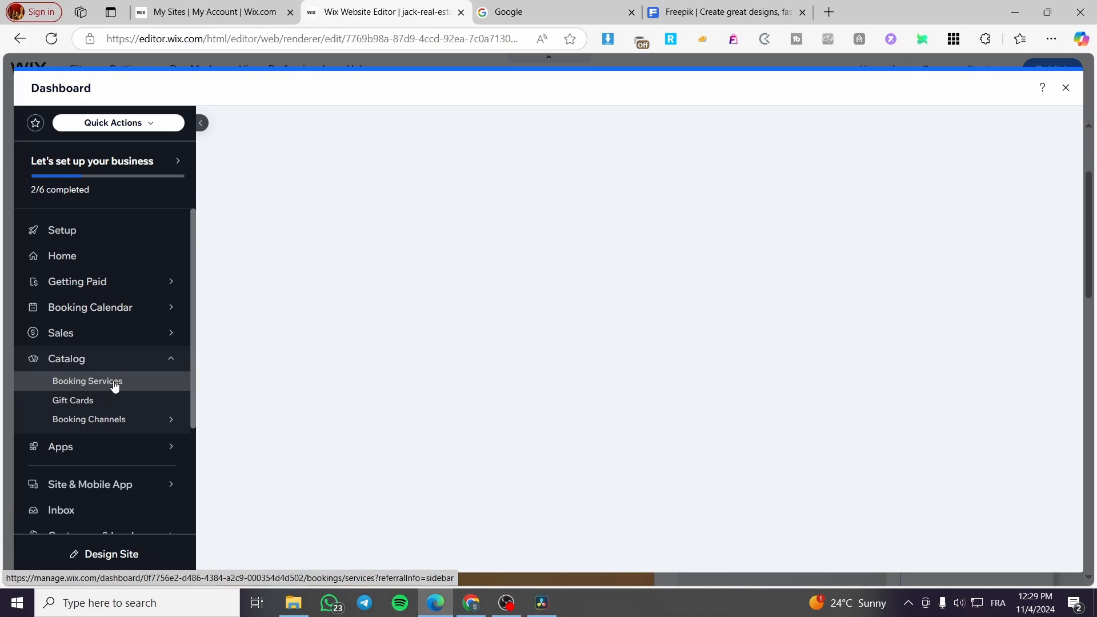
left_click(115, 386)
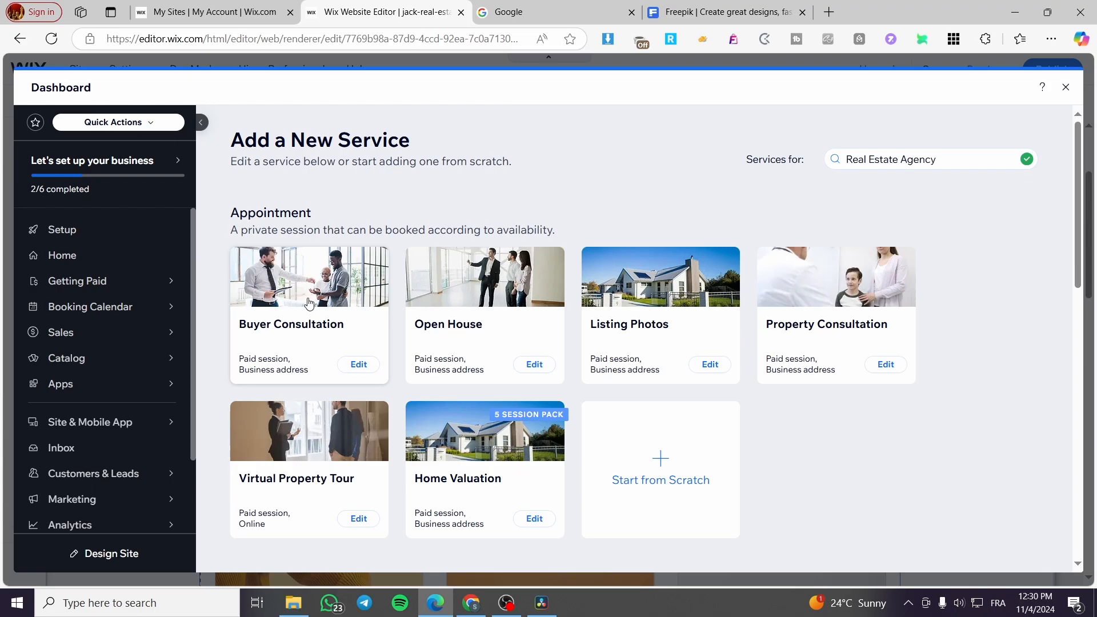
left_click(271, 313)
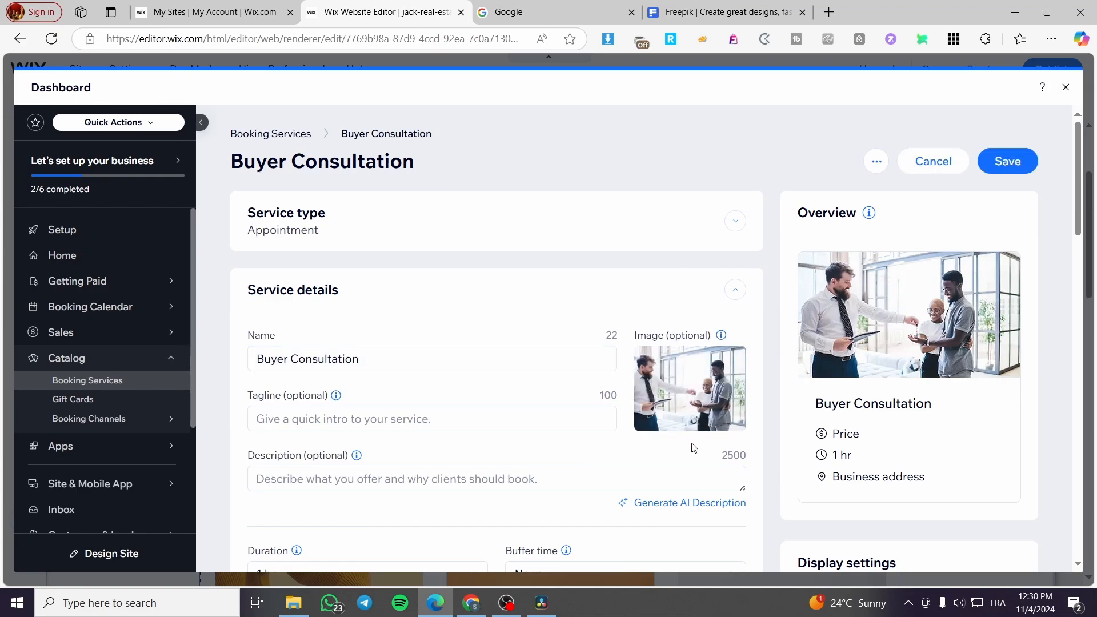
Step: Check the Buyer Consultation image's editing options and review the service's details, payment, location, staff, resource and booking settings
mouse_move(704, 400)
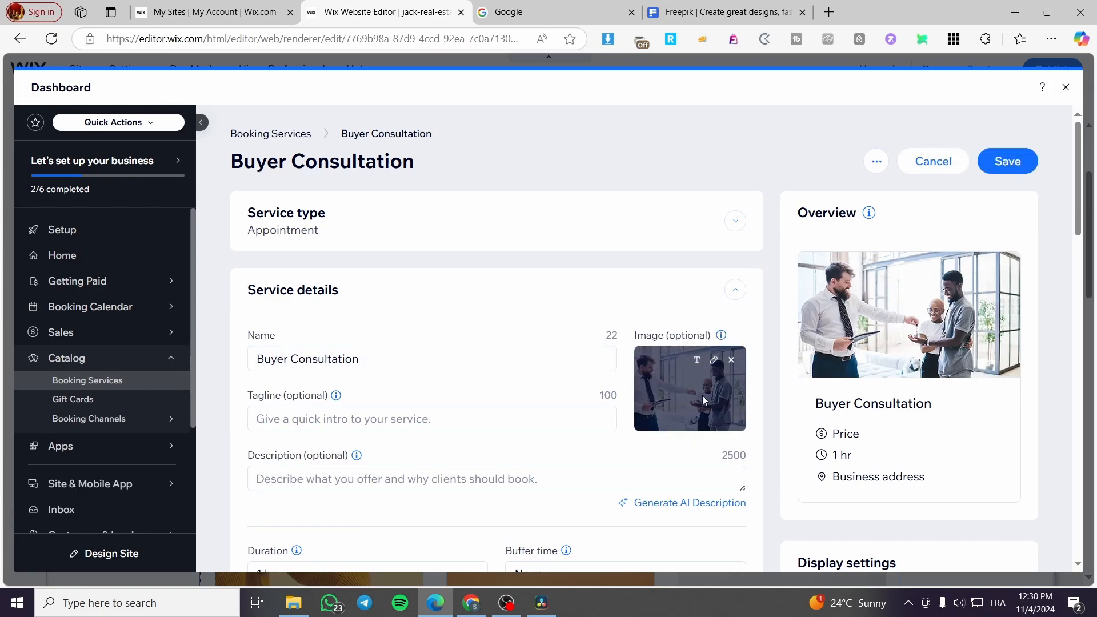
left_click(713, 360)
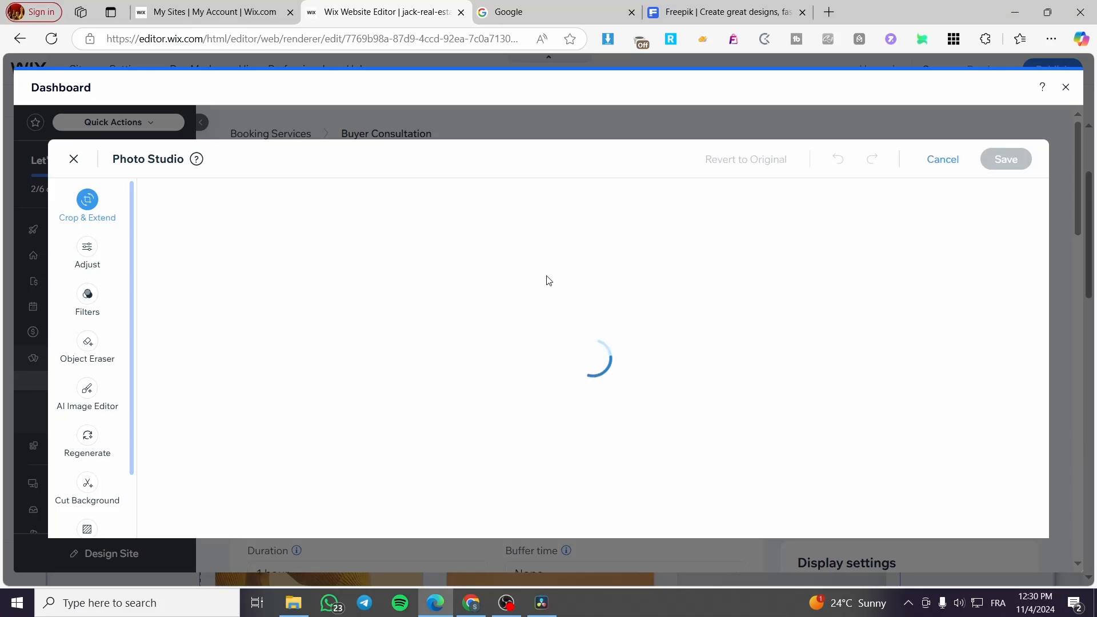
left_click(74, 158)
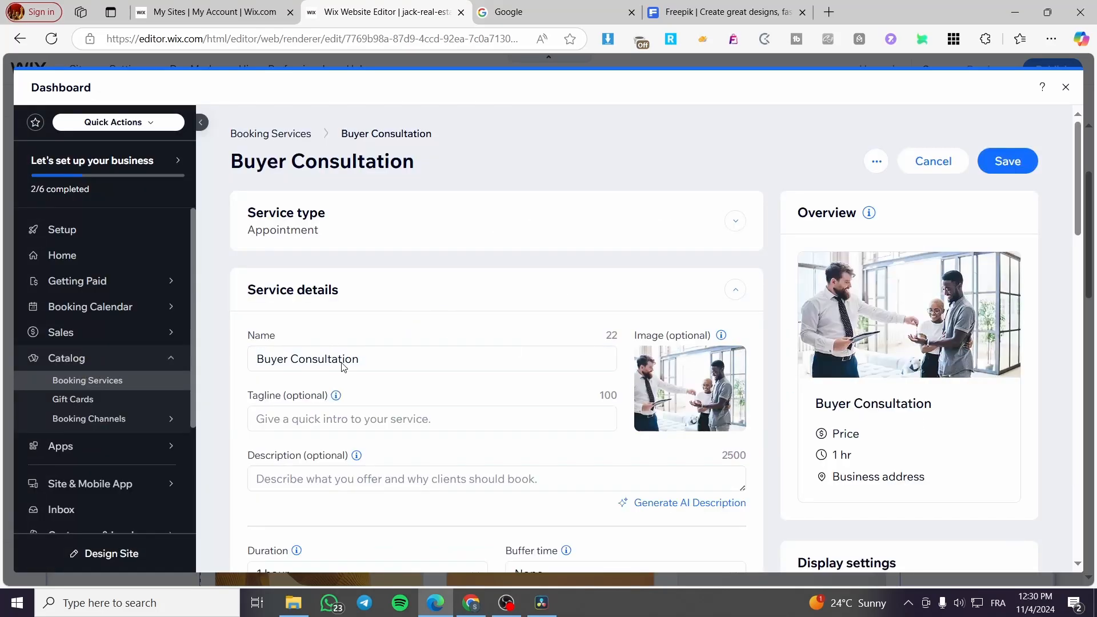
left_click(344, 364)
scroll(354, 357, "down", 2)
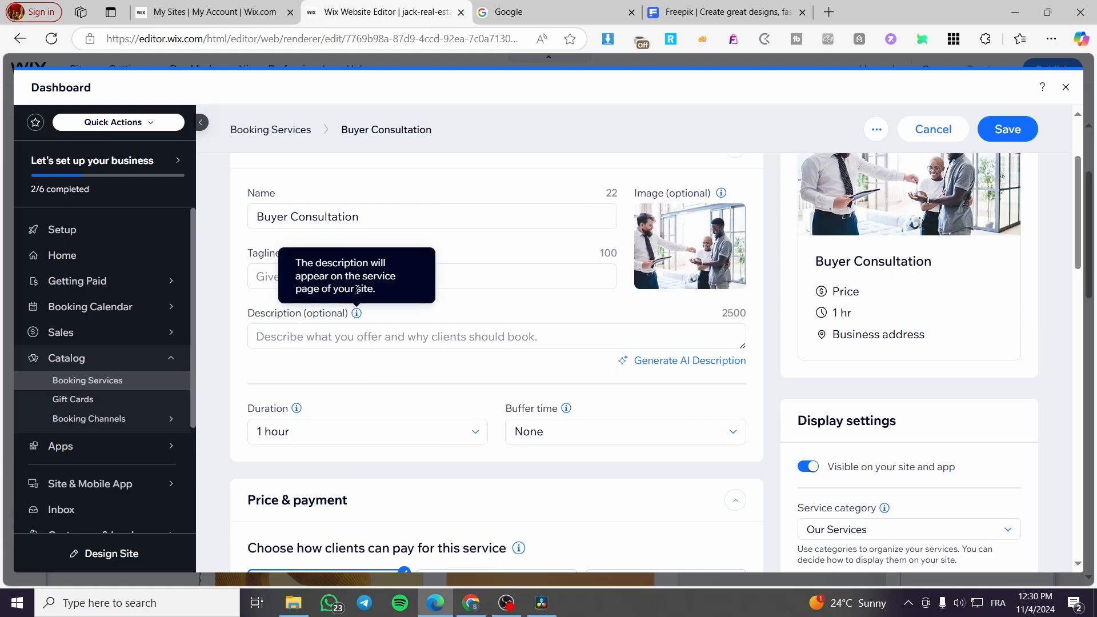
scroll(360, 303, "down", 1)
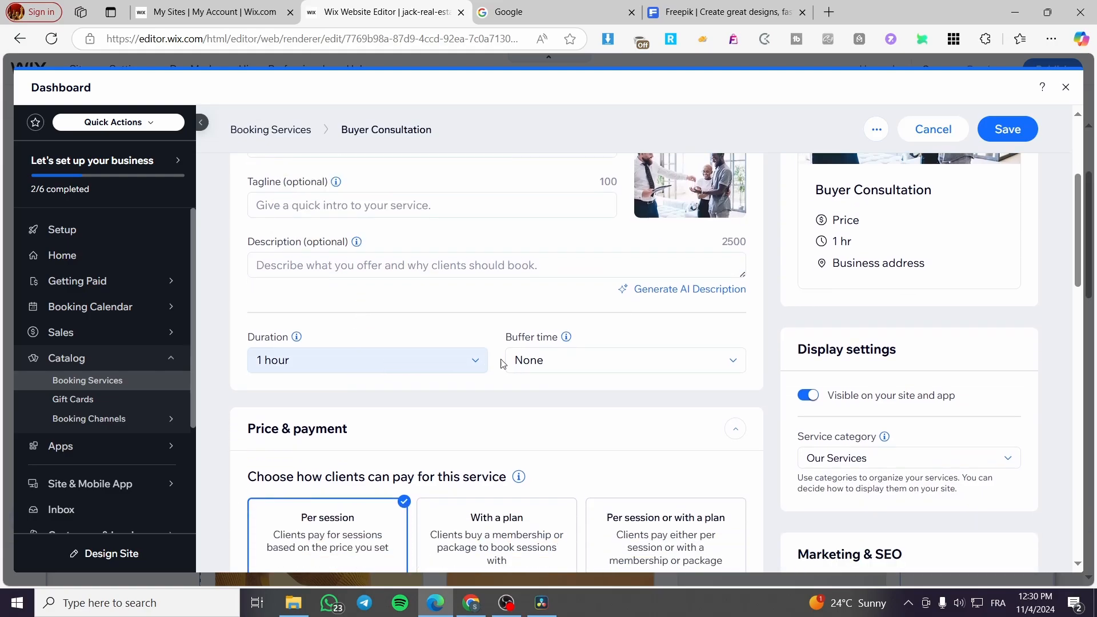
scroll(506, 364, "down", 3)
scroll(510, 365, "down", 6)
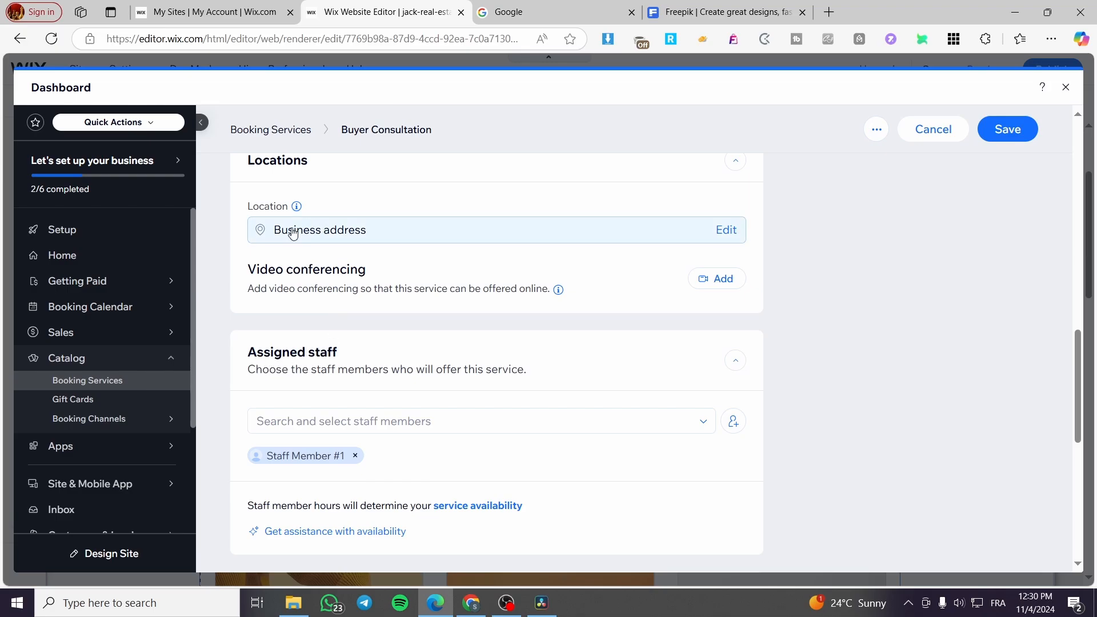
scroll(293, 234, "down", 2)
scroll(348, 318, "down", 5)
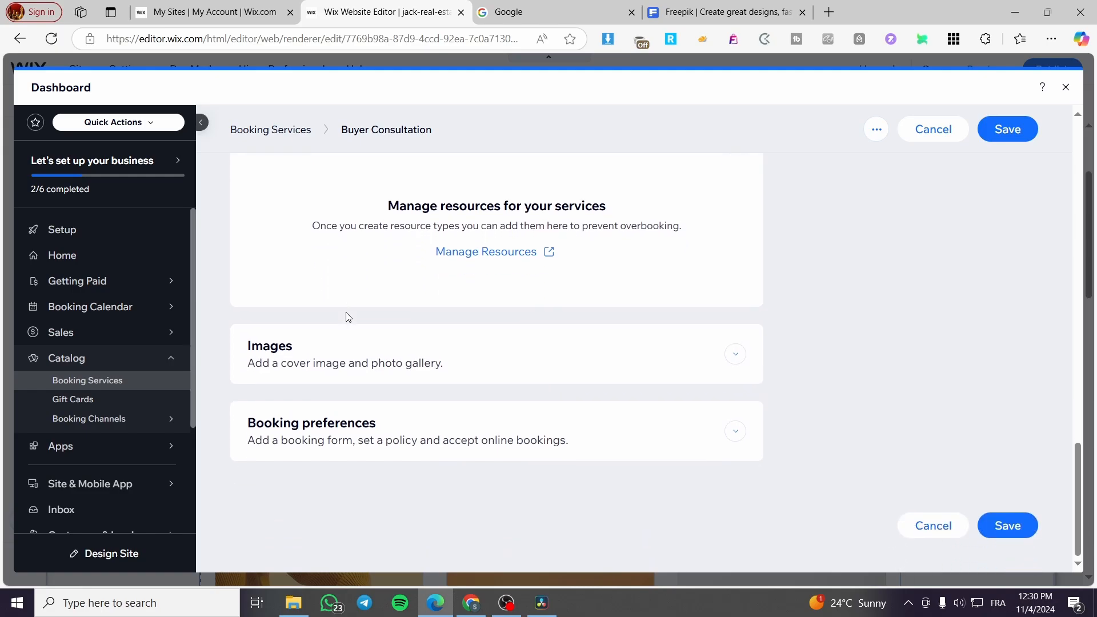
Step: Set the Buyer Consultation's fixed price per session to 150, keep payment as the entire amount online, and save the service
scroll(348, 317, "up", 10)
scroll(348, 318, "up", 2)
scroll(347, 318, "down", 3)
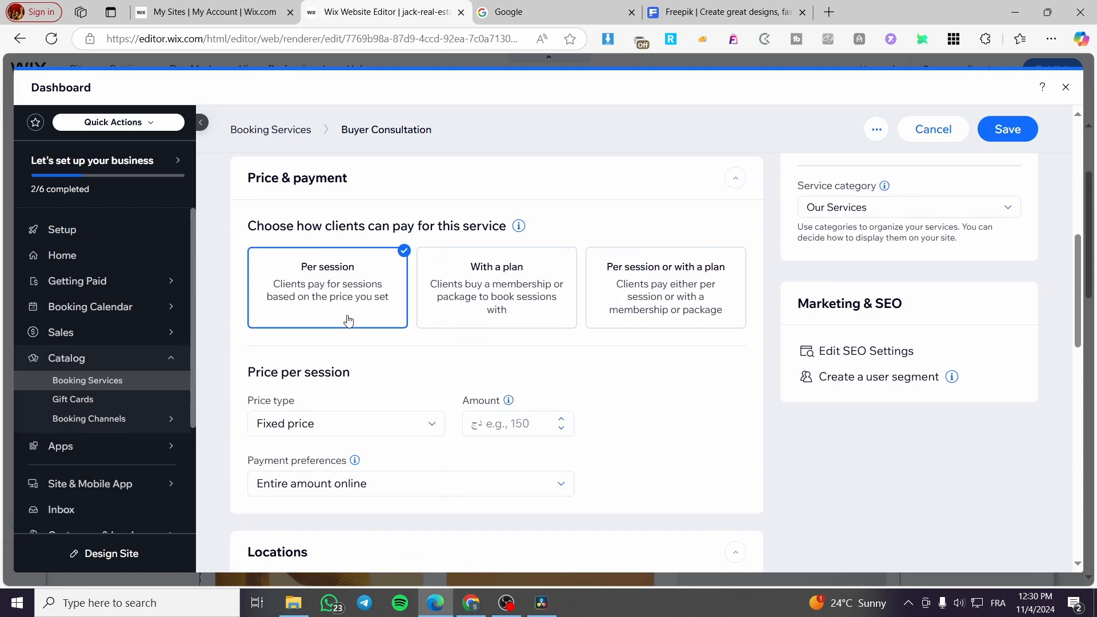
left_click(524, 430)
type("150")
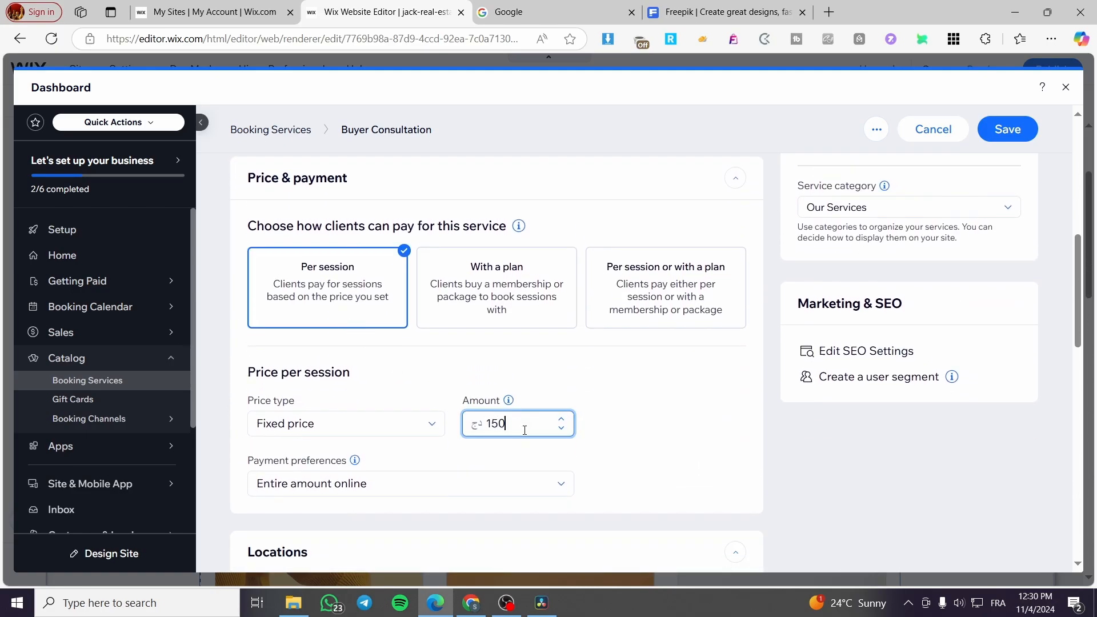
left_click(625, 441)
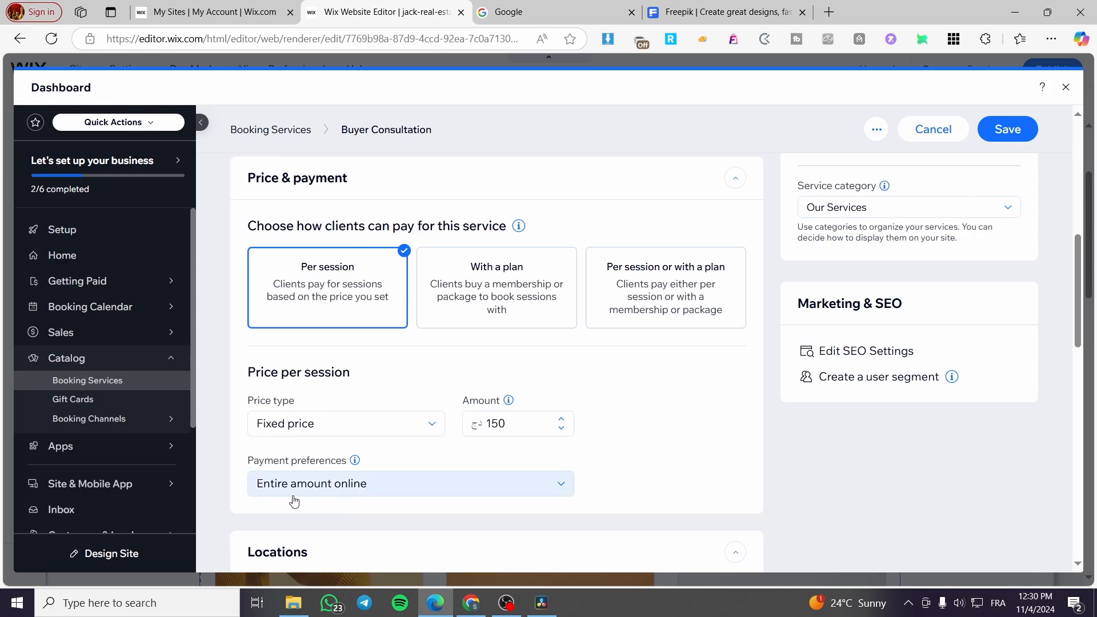
left_click(401, 485)
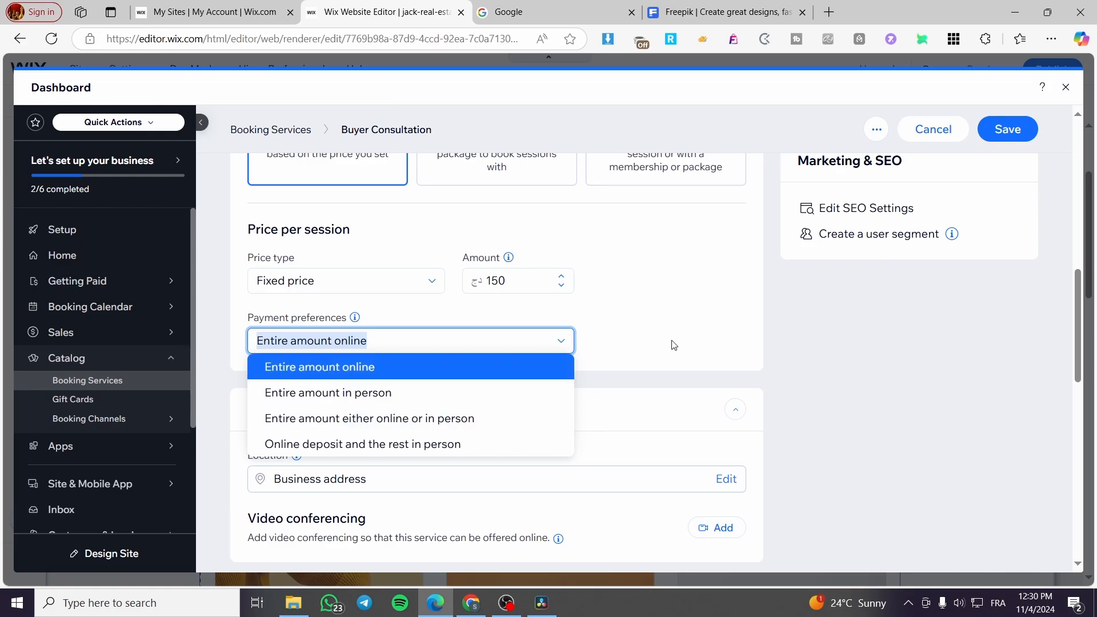
left_click(656, 346)
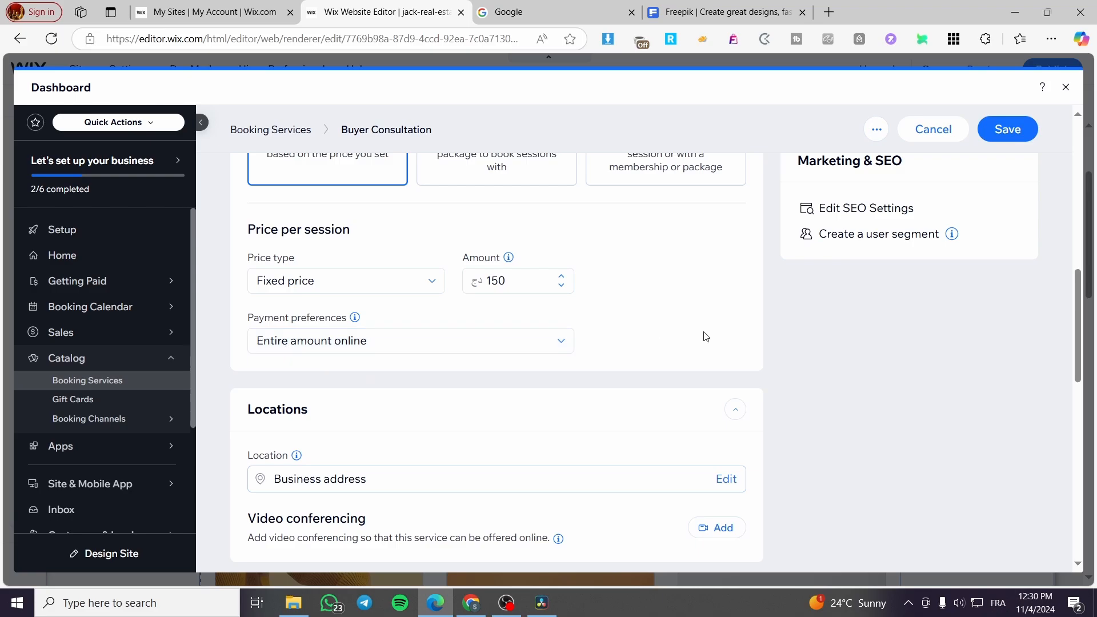
left_click(1004, 129)
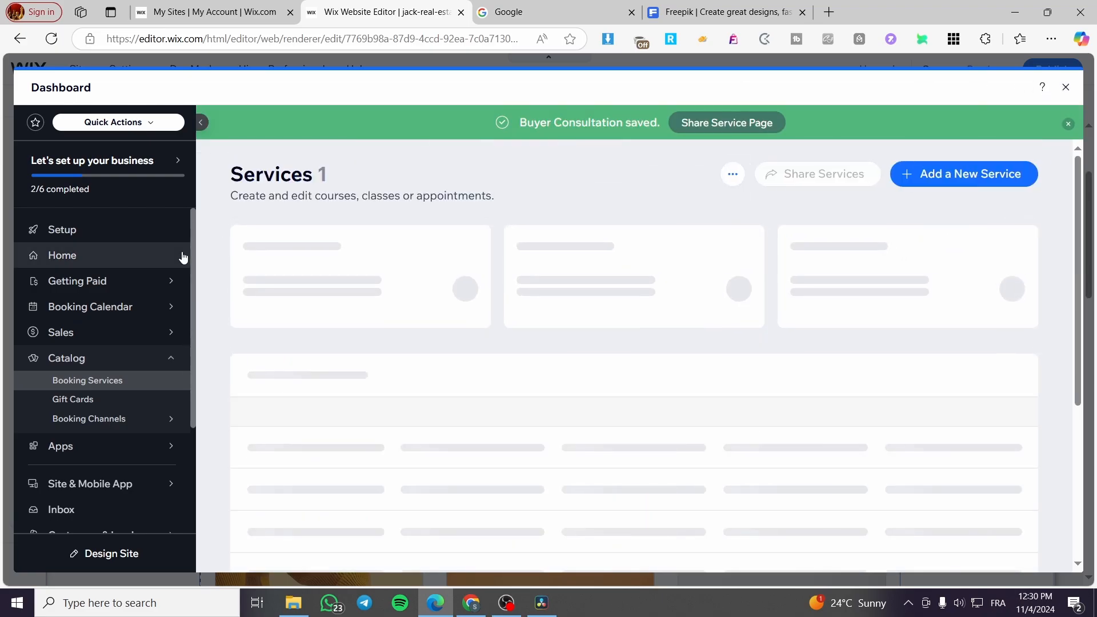
Step: Dismiss the Premium plan upgrade offer and open the Accept Payments page in the site settings
scroll(172, 257, "down", 3)
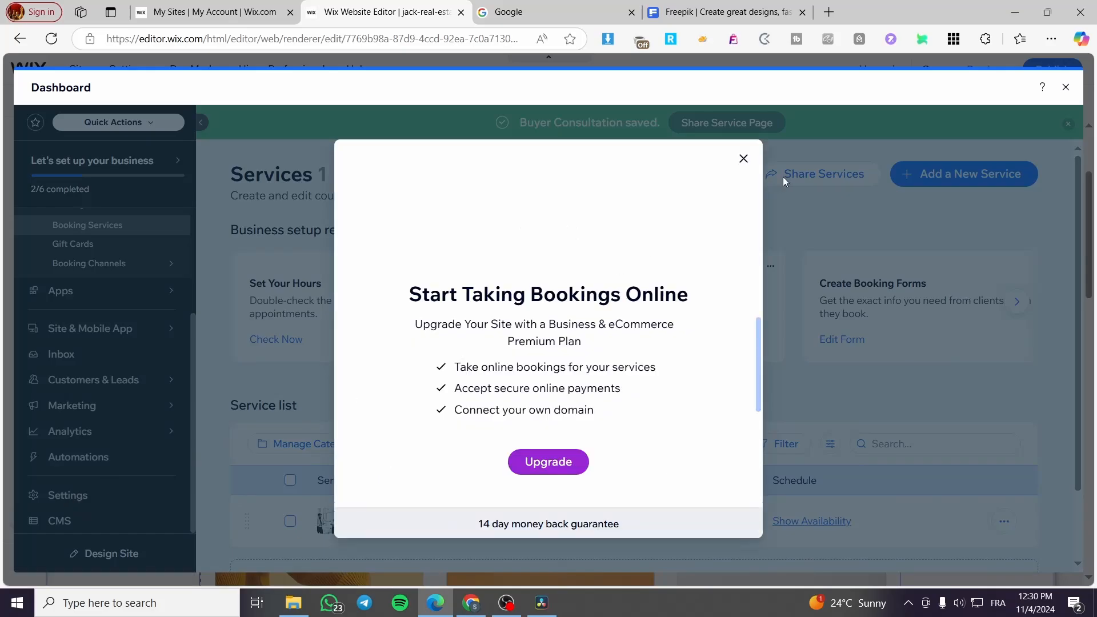
left_click(742, 160)
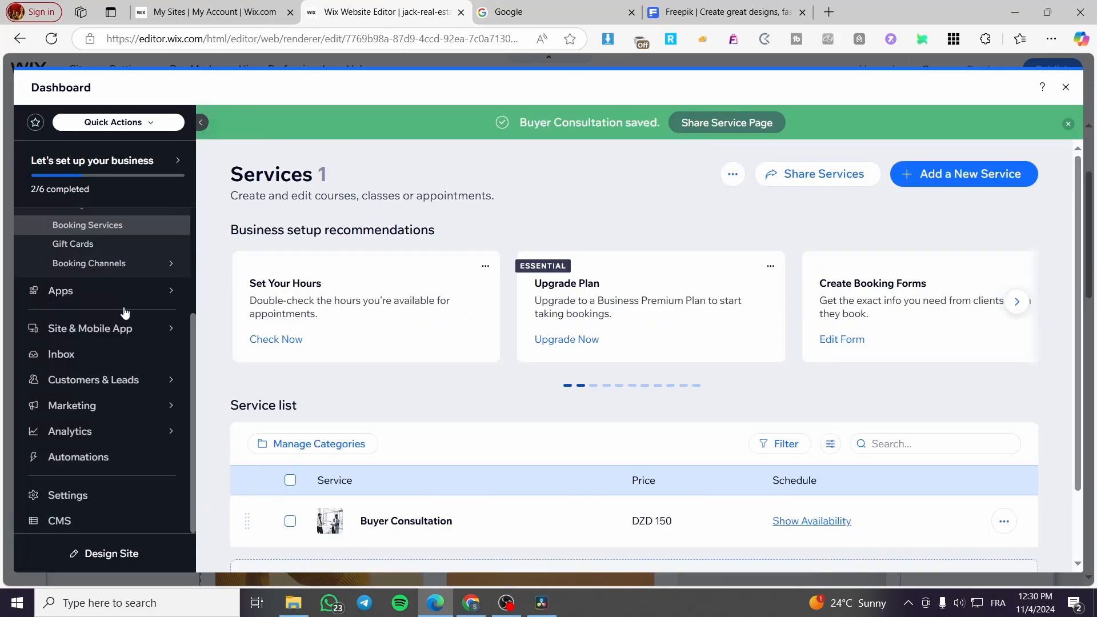
left_click(62, 496)
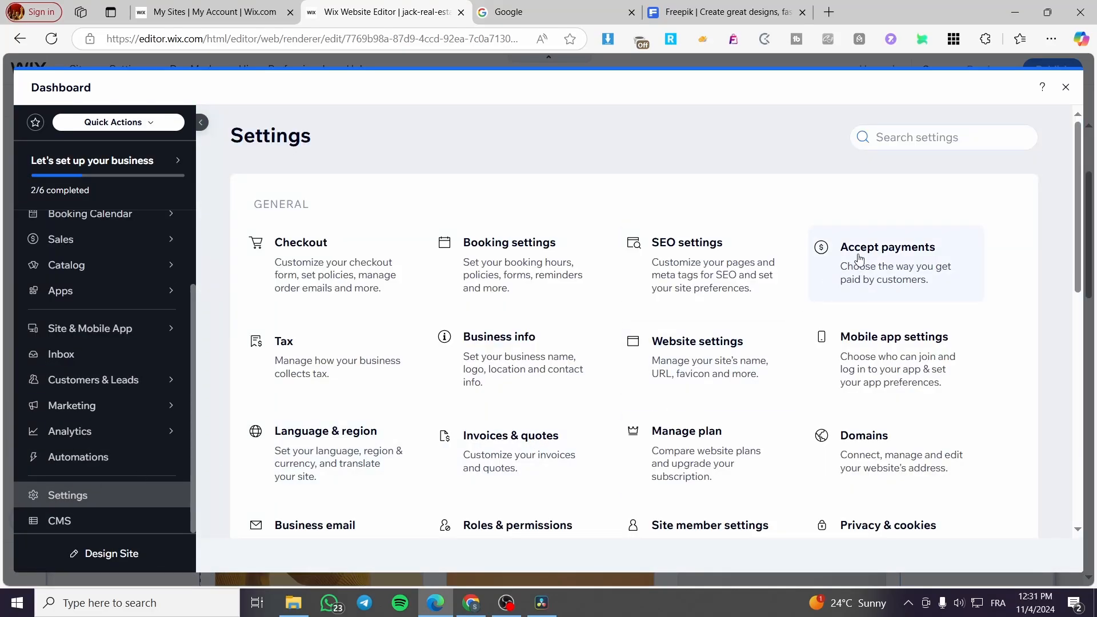
left_click(891, 256)
right_click(891, 254)
left_click(907, 260)
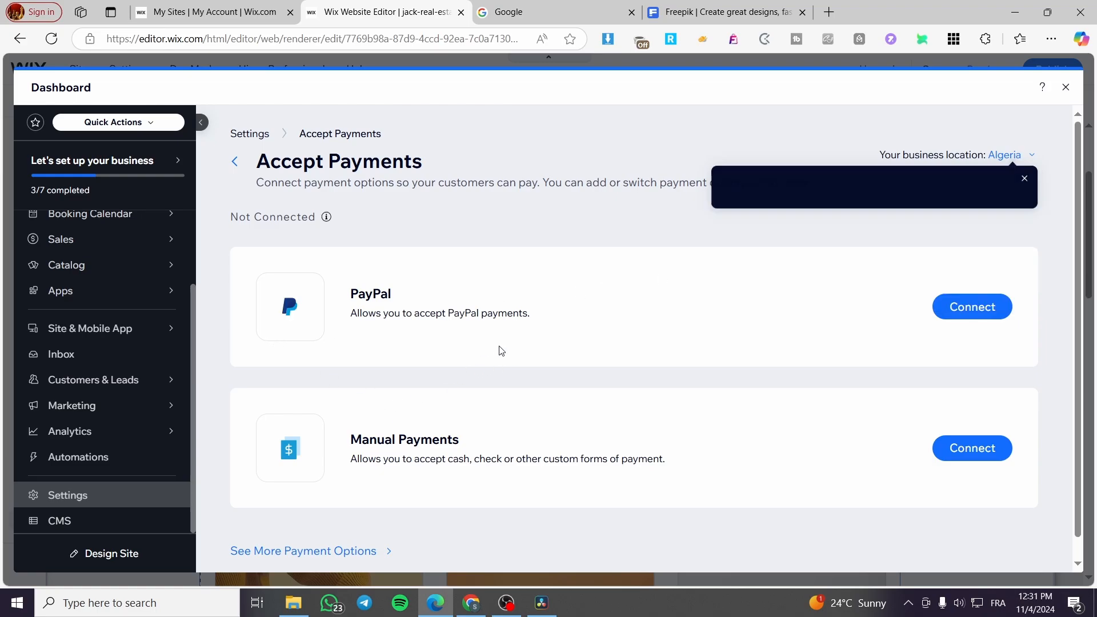
Step: Try to change the business location for accepting payments to France
left_click(1003, 194)
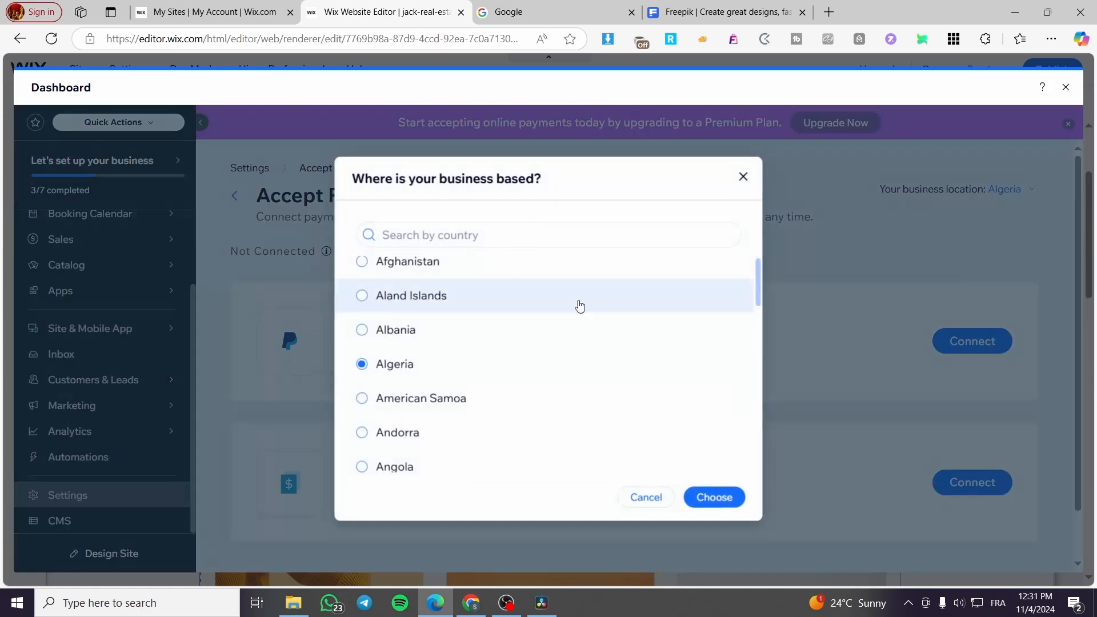
left_click(491, 237)
type("fr")
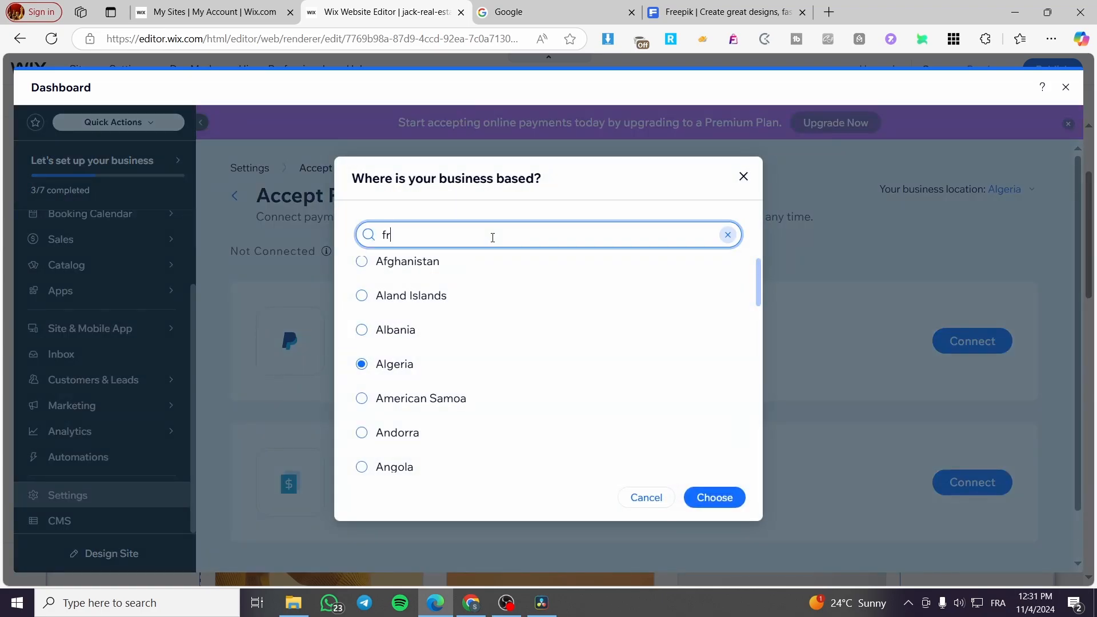
type("ance")
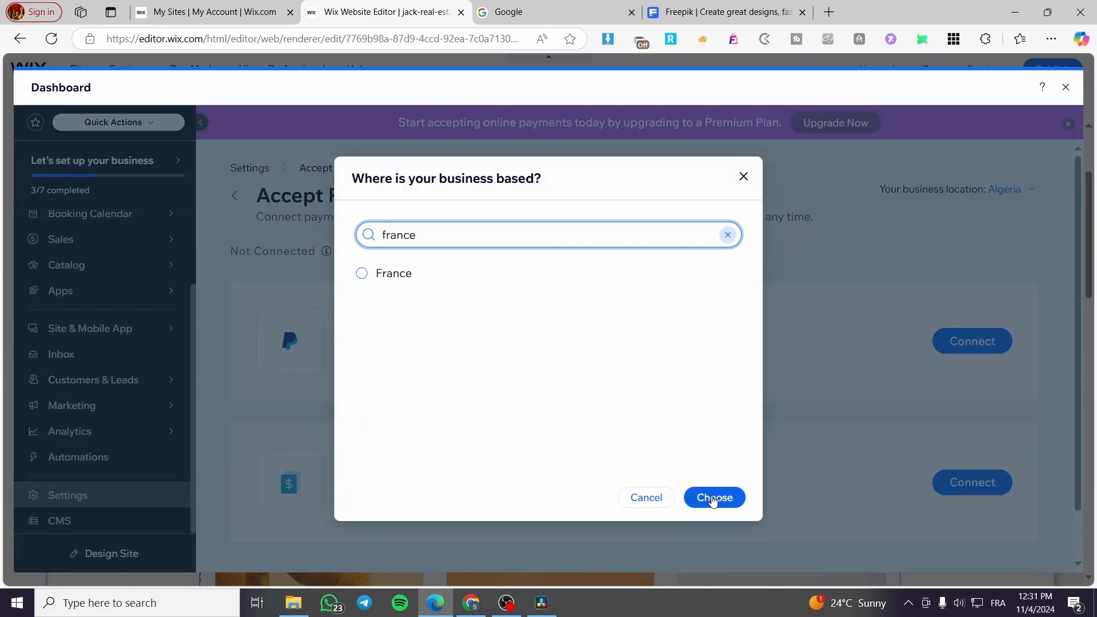
left_click(713, 498)
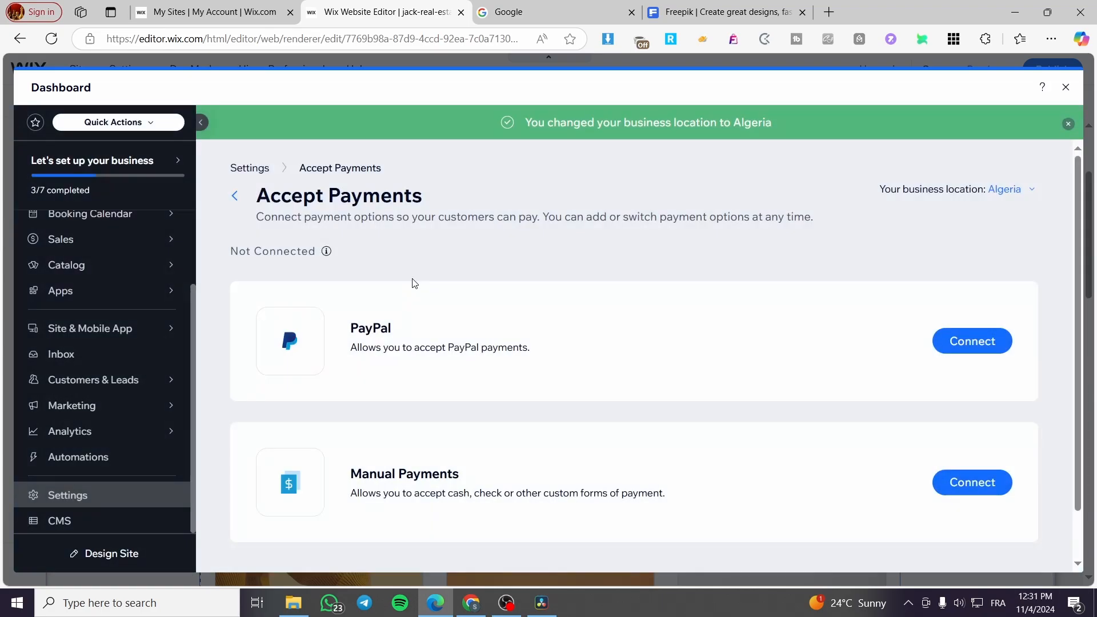
Step: Select France in the country list and apply it as the business location for payments
left_click(1025, 195)
left_click(541, 232)
type("fra")
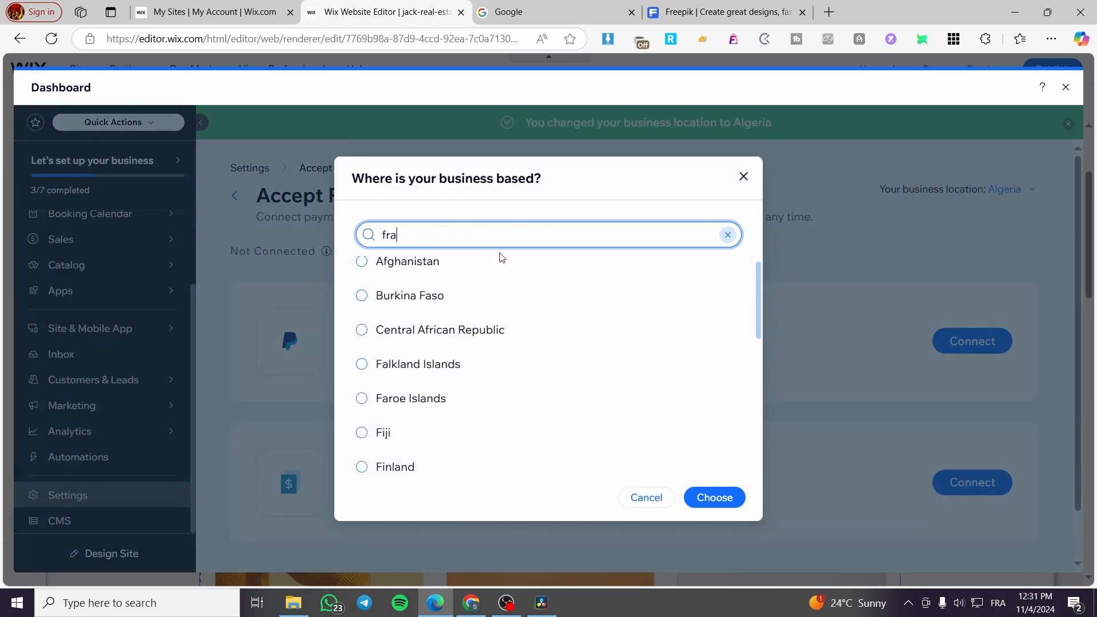
left_click(375, 283)
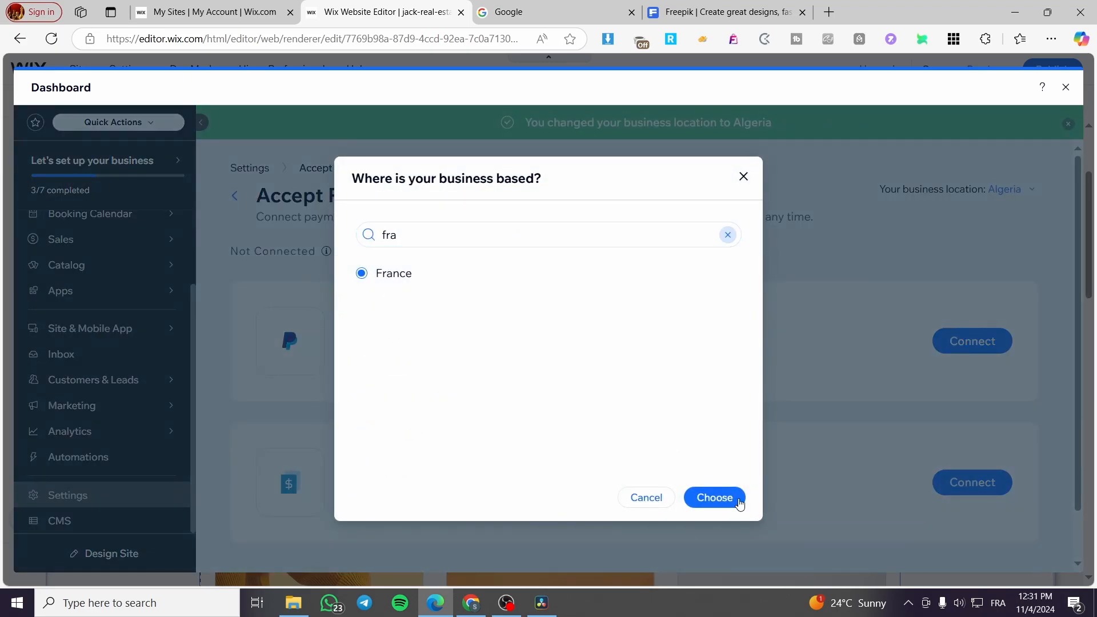
left_click(717, 498)
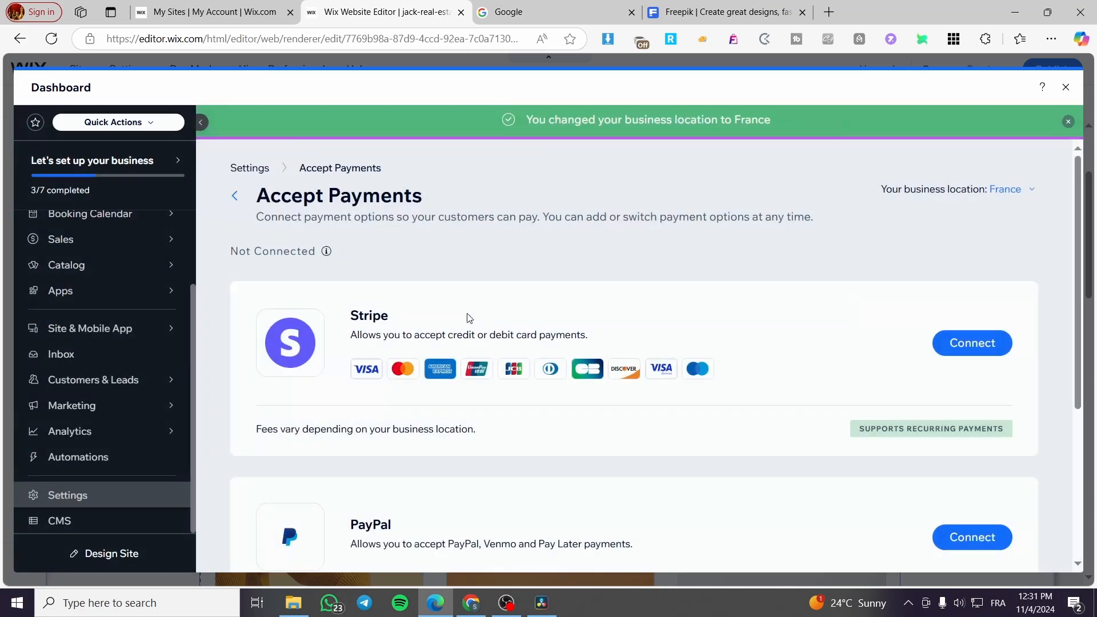
Step: Review the available payment providers, including the additional payment options for France, and return to the website editor
scroll(352, 336, "down", 5)
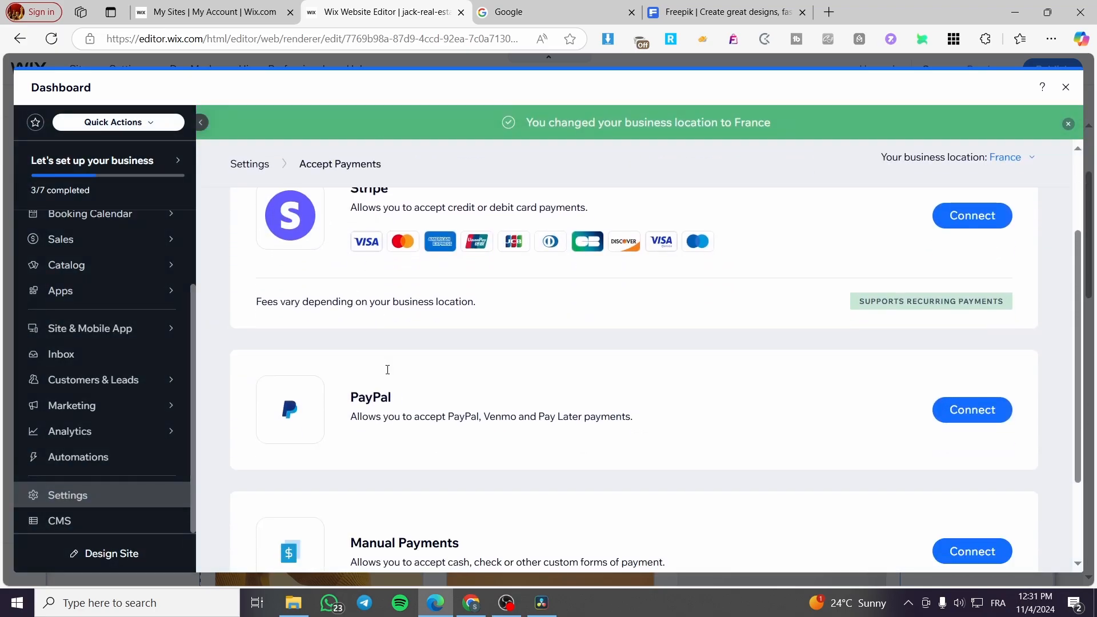
left_click(331, 530)
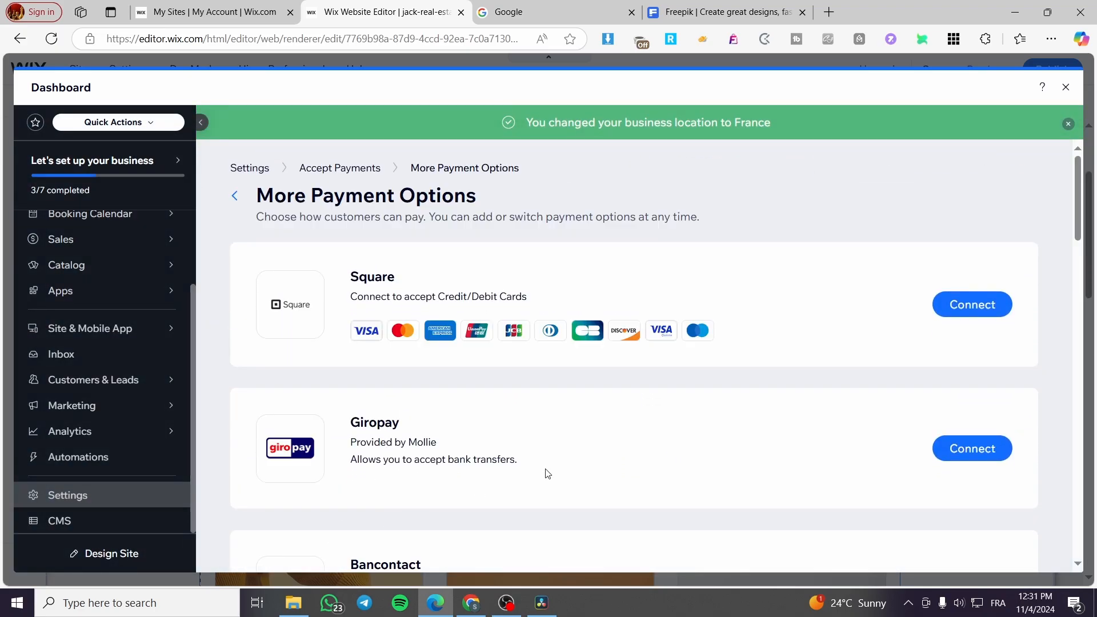
scroll(426, 306, "down", 3)
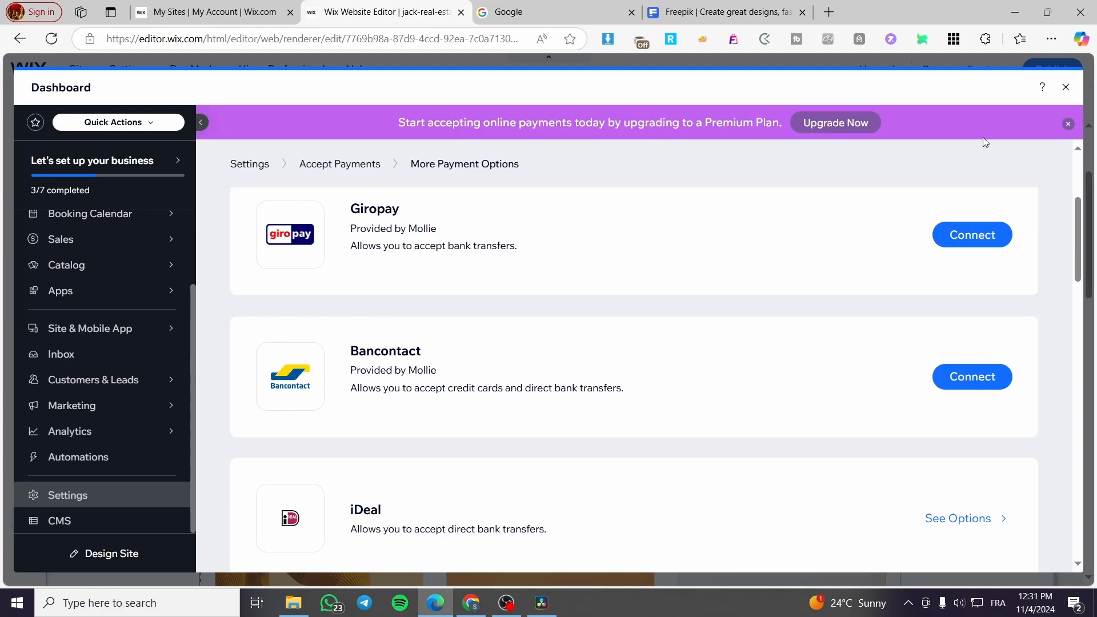
left_click(1068, 123)
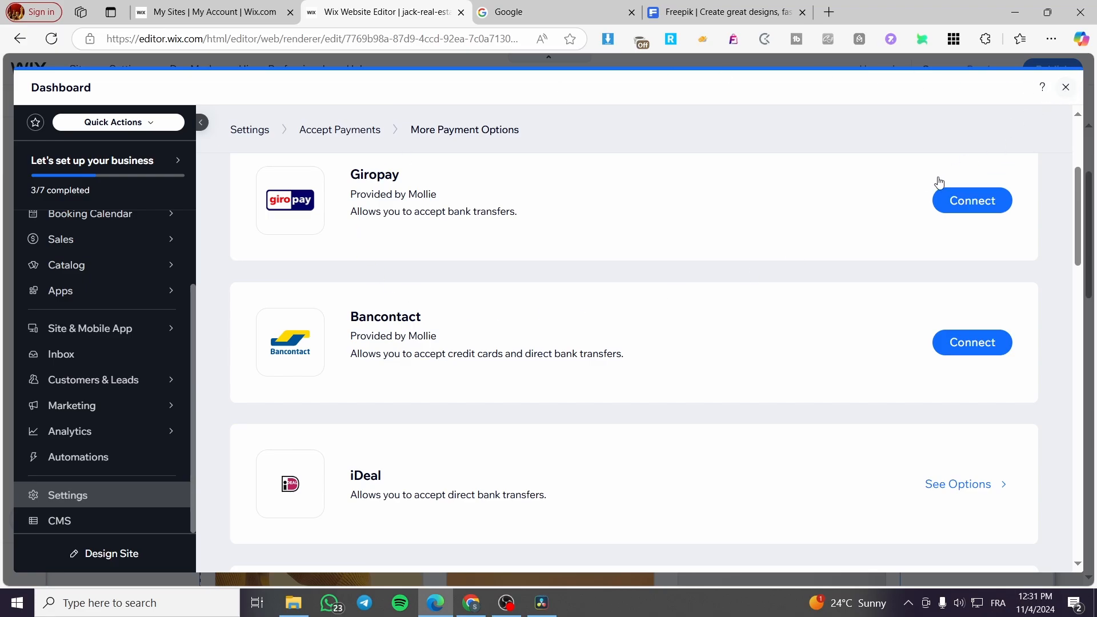
key("Escape")
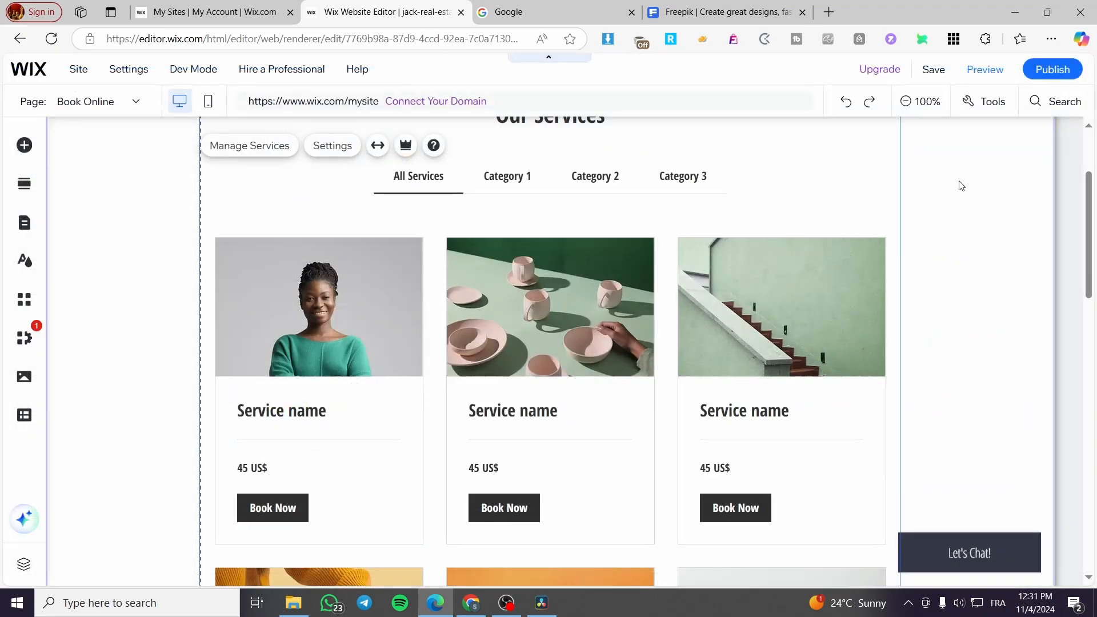
Step: Switch from the Book Online page to the HOME page using the site menu
scroll(515, 228, "up", 3)
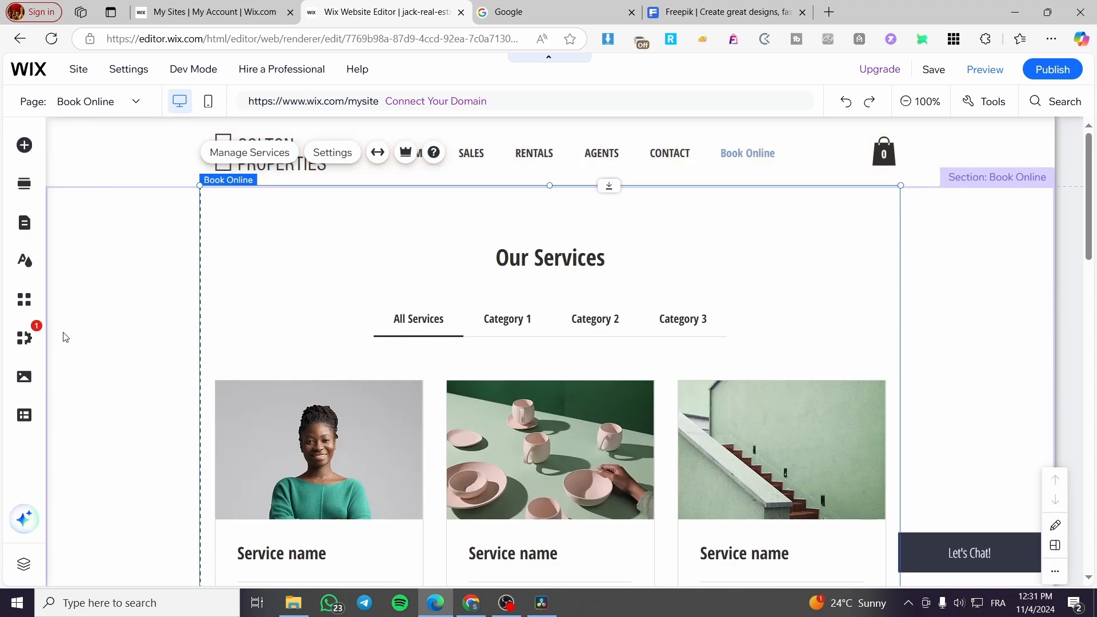
left_click(24, 223)
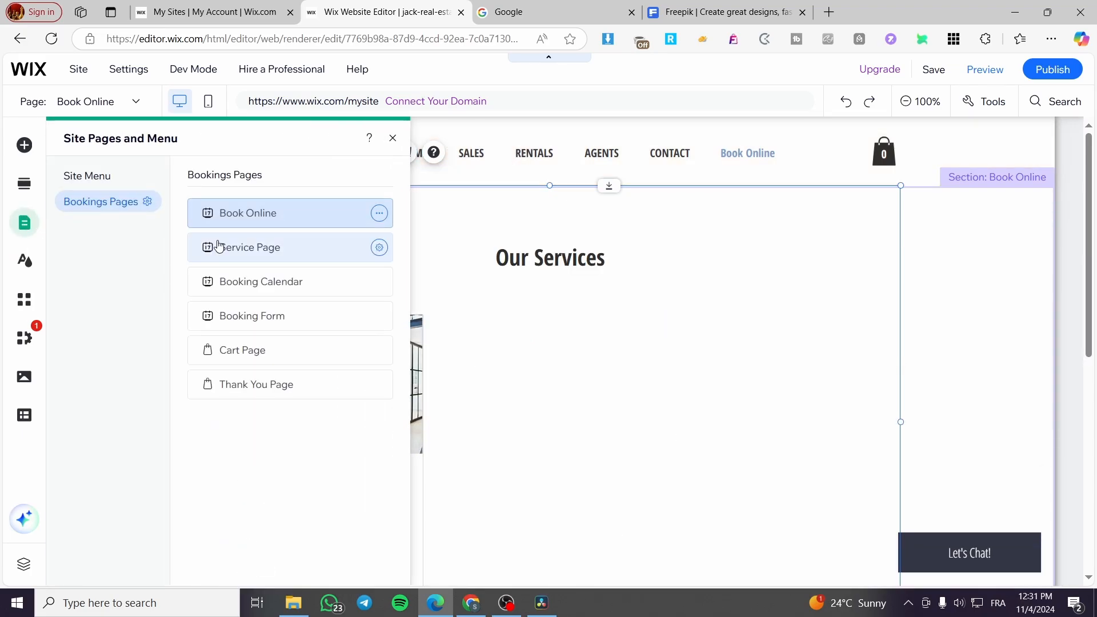
left_click(102, 177)
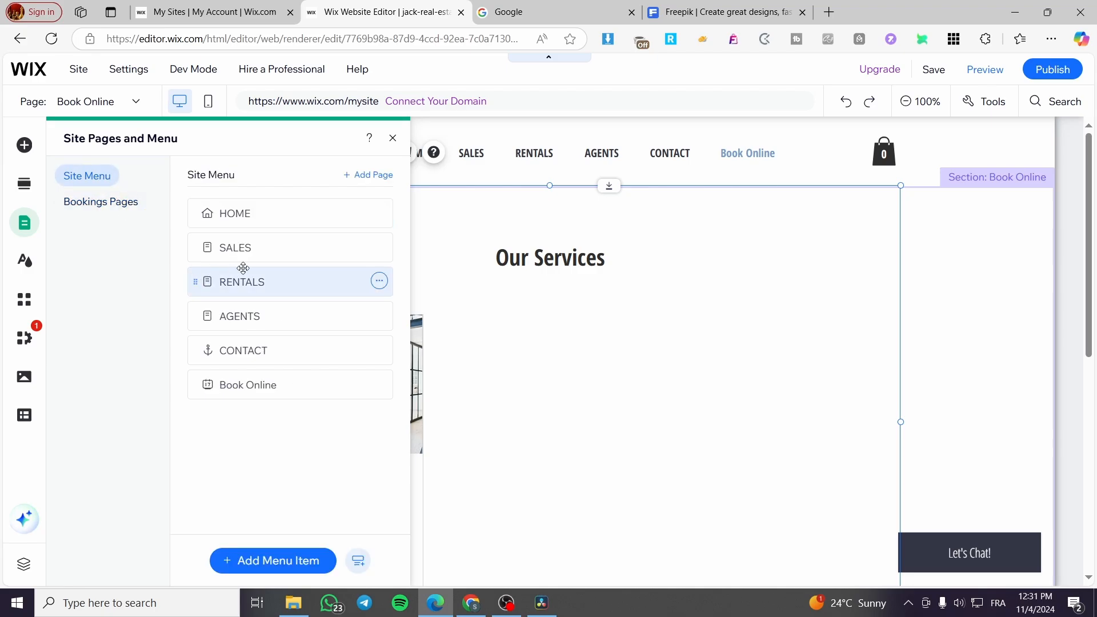
left_click(284, 223)
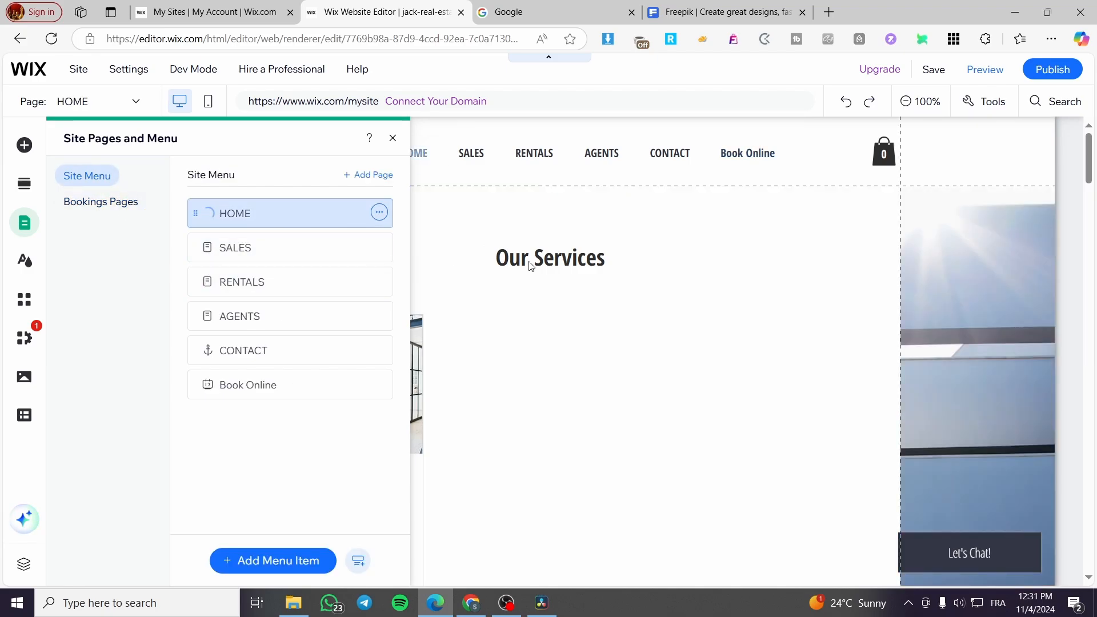
Step: Add a dark View More button beside the Pierce Close listing in the home page's Properties for Sale section
scroll(628, 283, "down", 10)
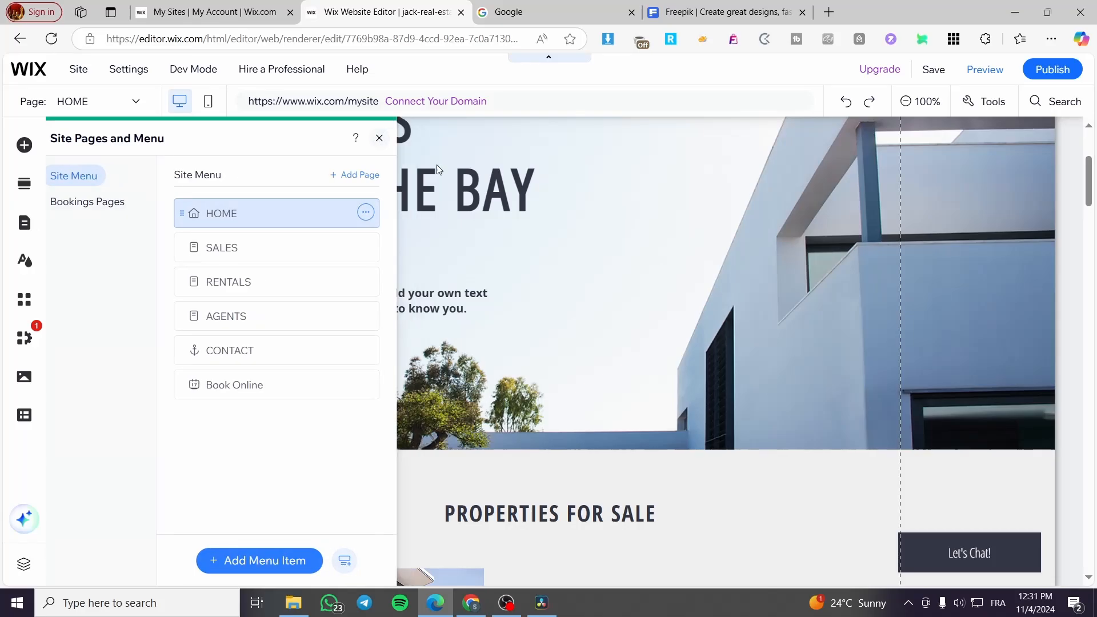
scroll(629, 289, "down", 7)
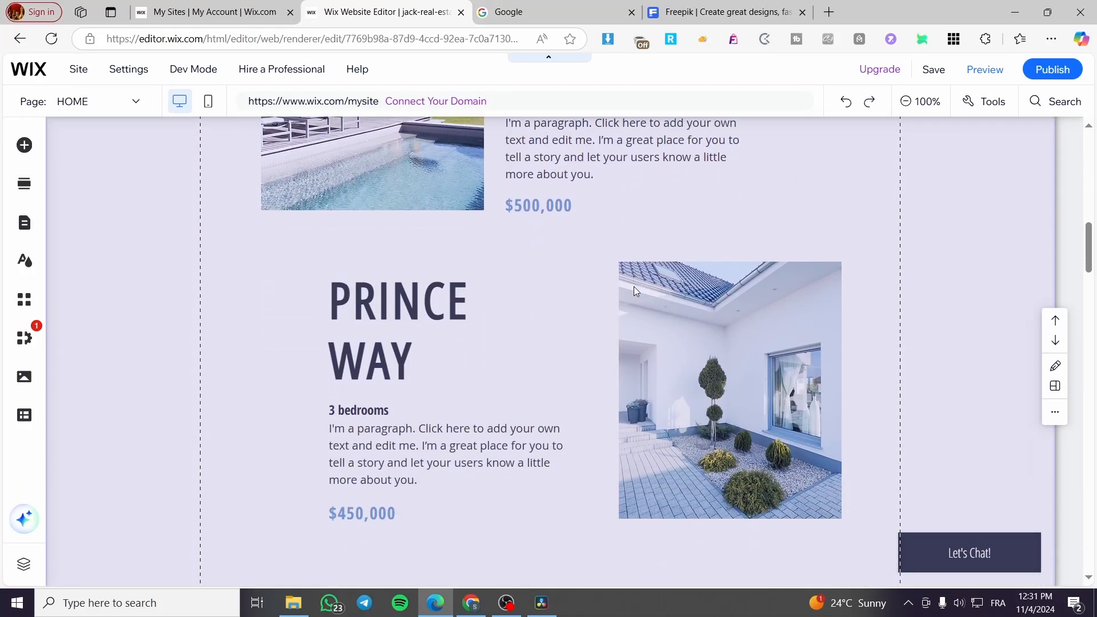
scroll(556, 252, "down", 6)
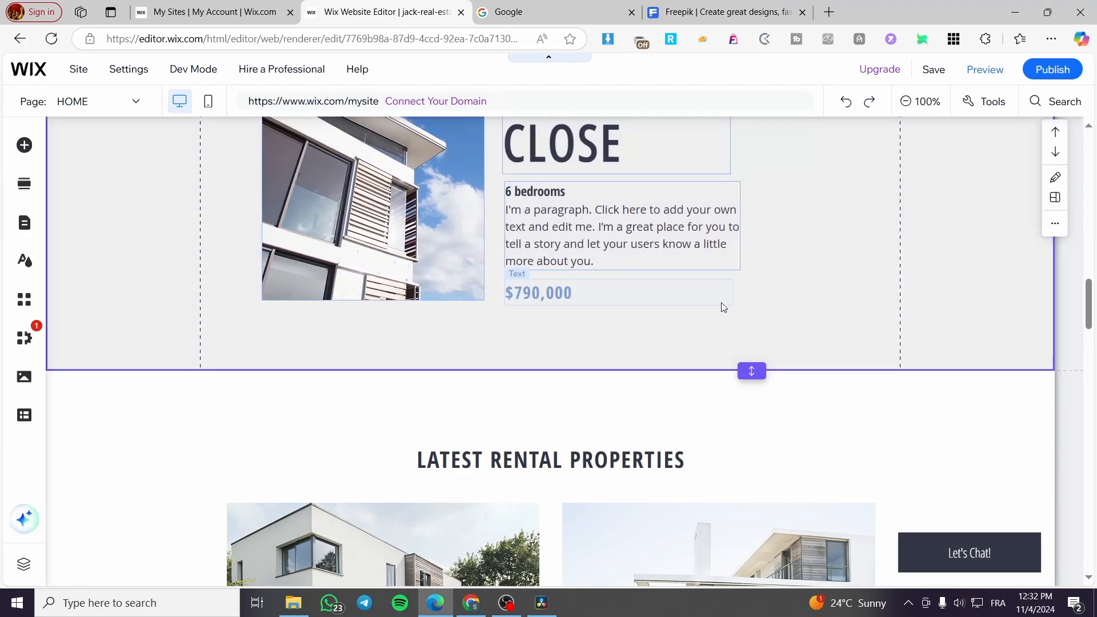
scroll(818, 310, "up", 3)
scroll(656, 304, "up", 3)
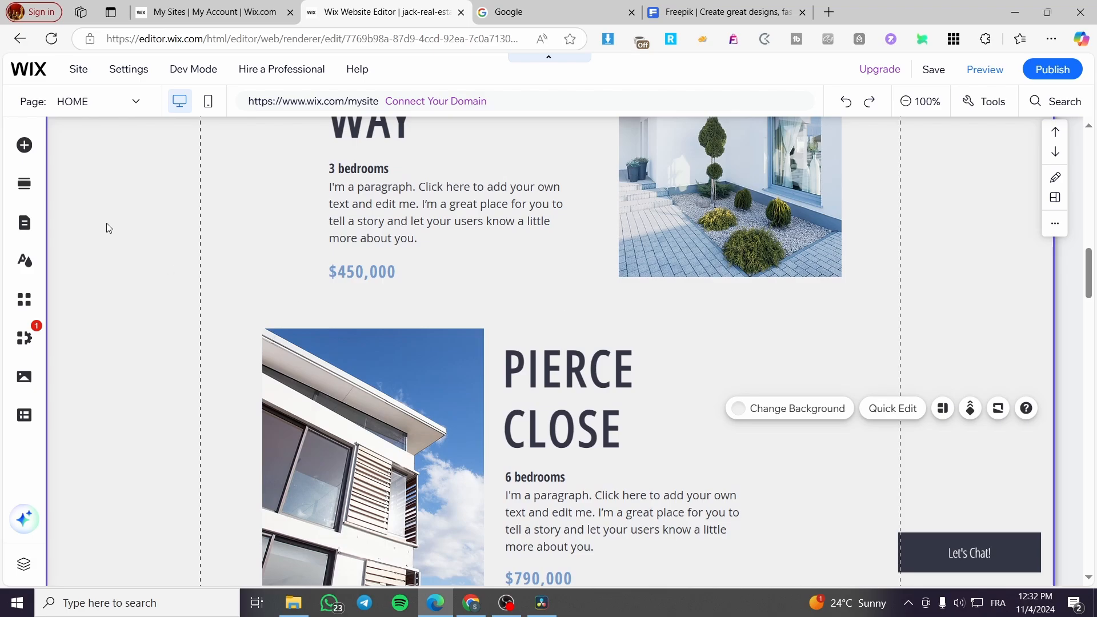
left_click(24, 144)
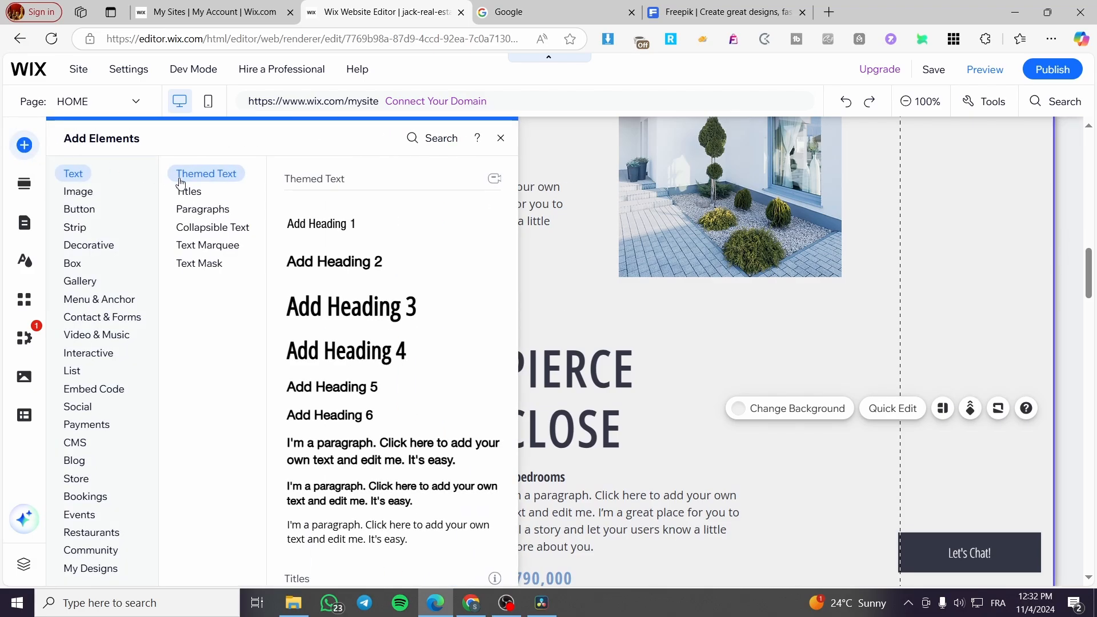
left_click(78, 209)
left_click_drag(486, 379, 844, 393)
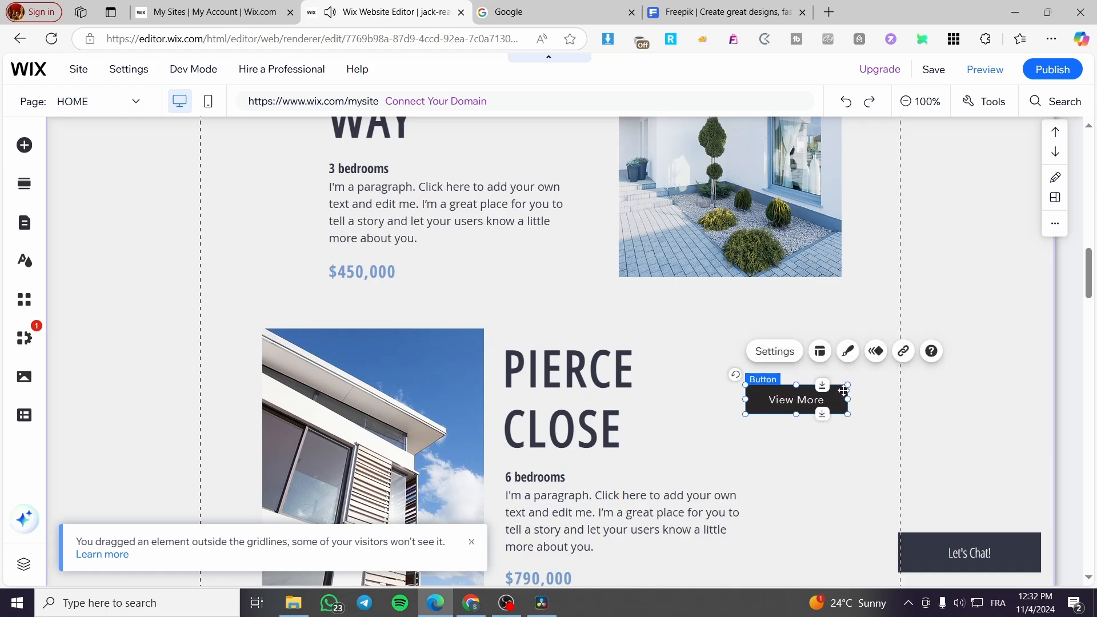
Step: Link the View More button to the SALES page, opening in the current window
left_click(903, 351)
left_click(657, 245)
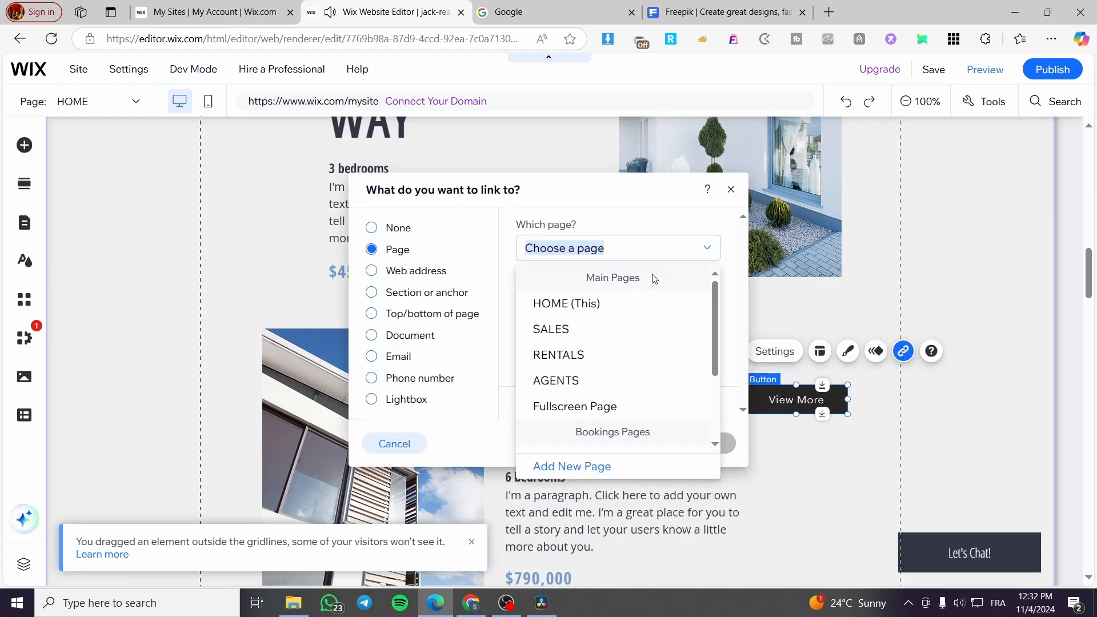
left_click(632, 332)
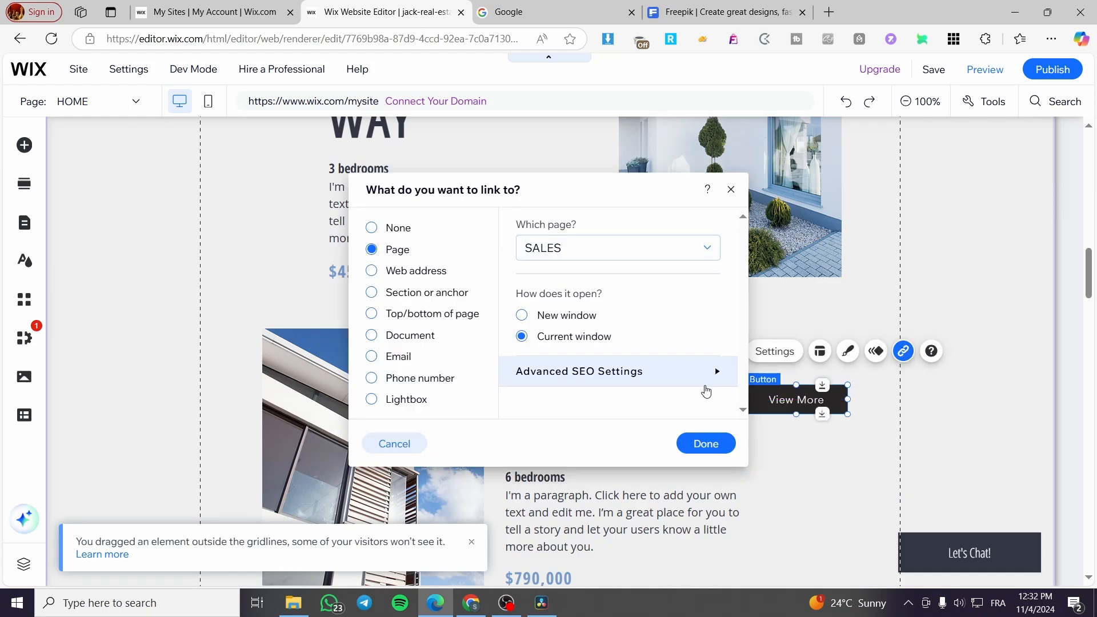
left_click(717, 445)
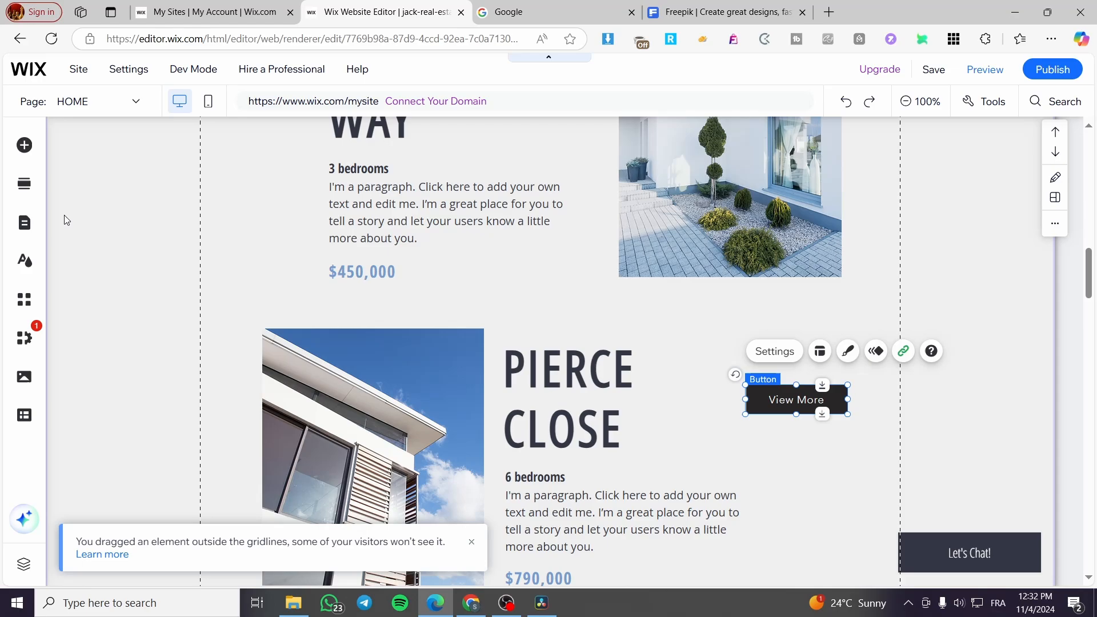
left_click(24, 222)
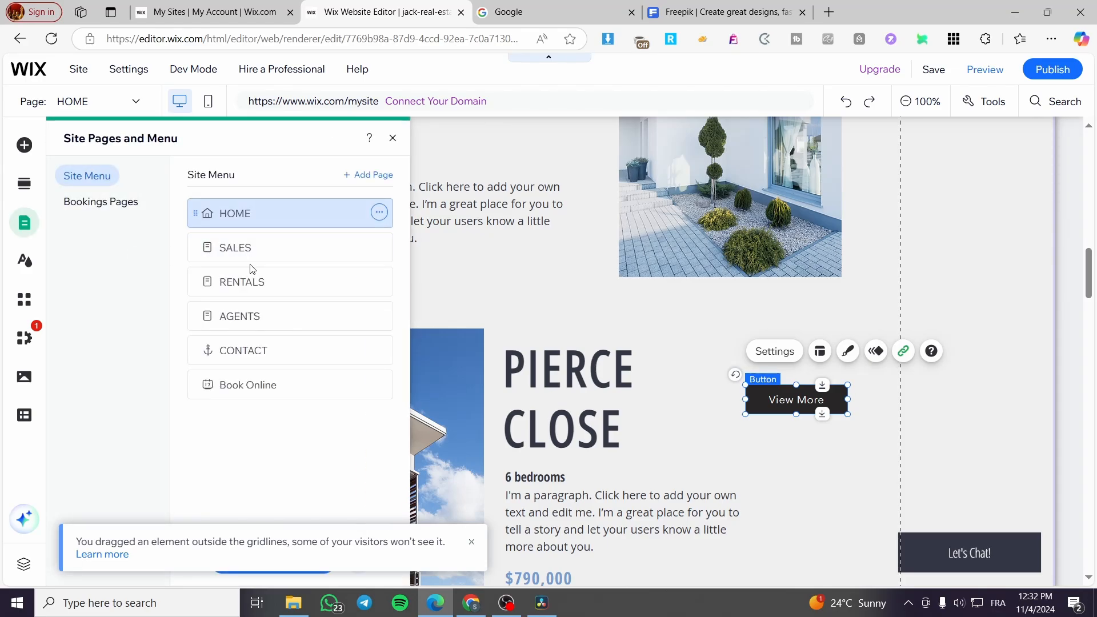
left_click(393, 138)
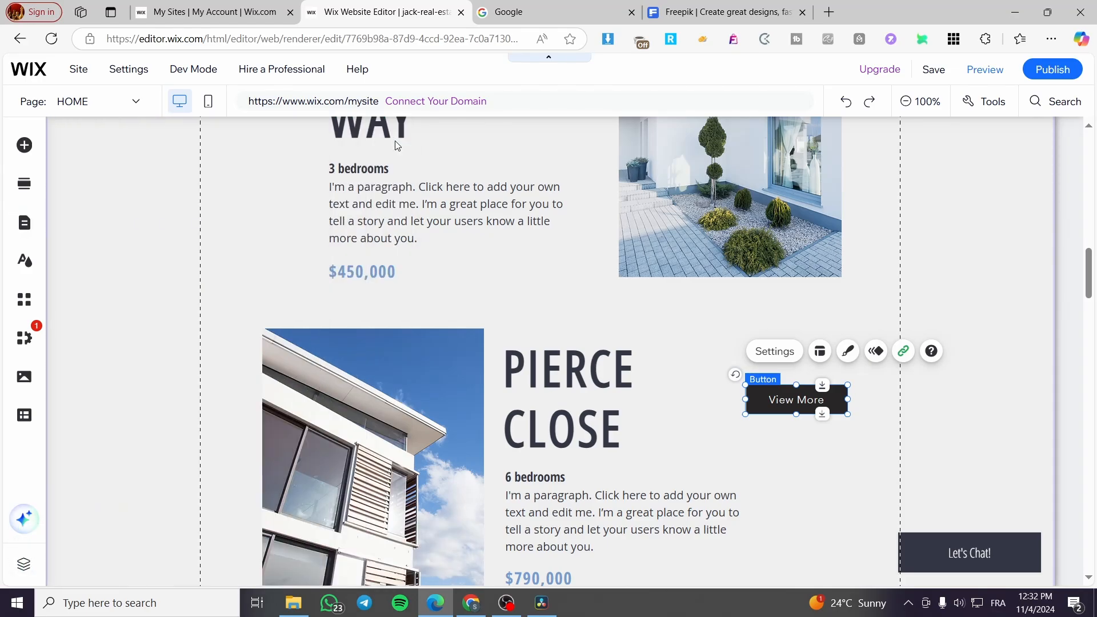
scroll(547, 273, "up", 5)
scroll(792, 279, "up", 10)
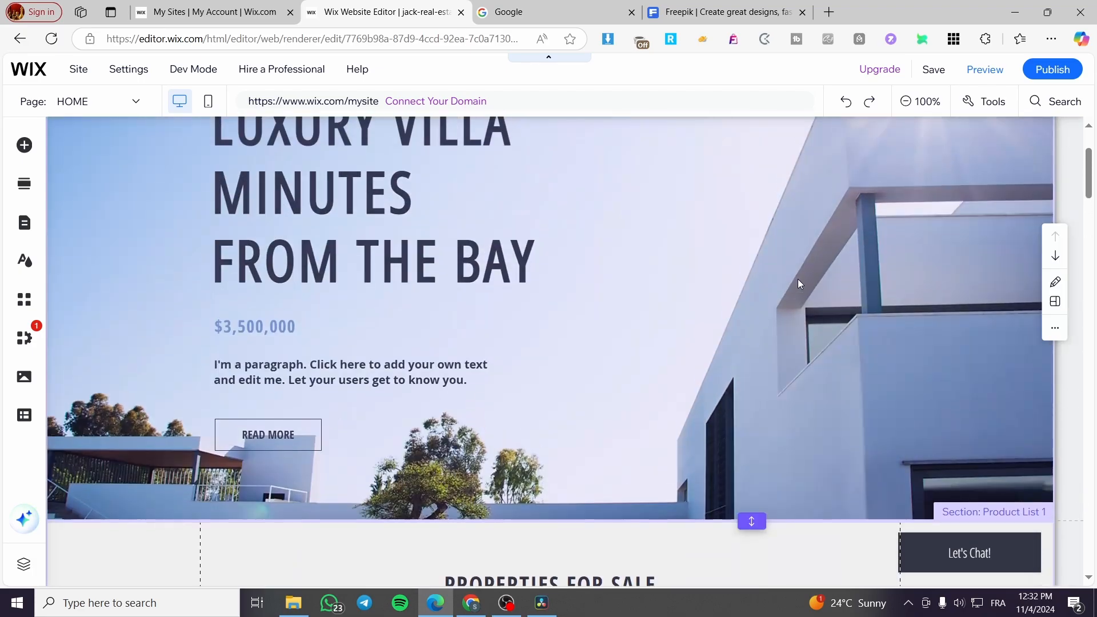